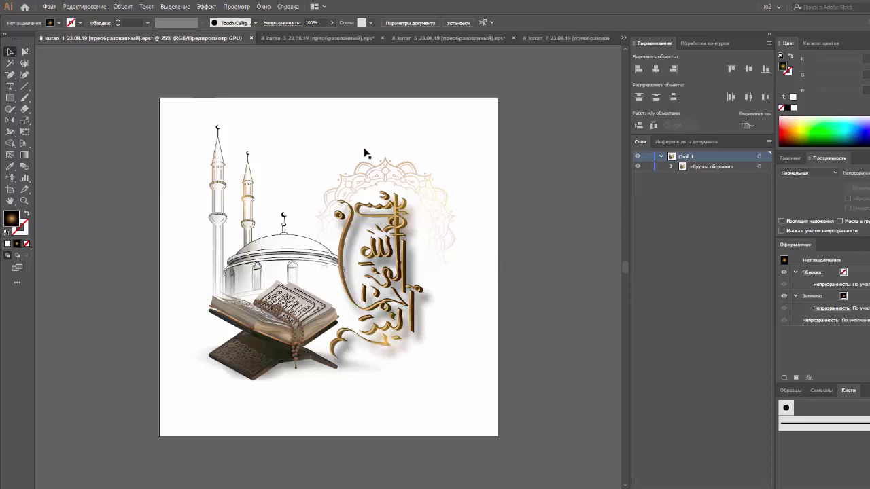
- Compare the 8_kuran_3 and 8_kuran_5 artworks, ending on the 8_kuran_7 document
click(283, 38)
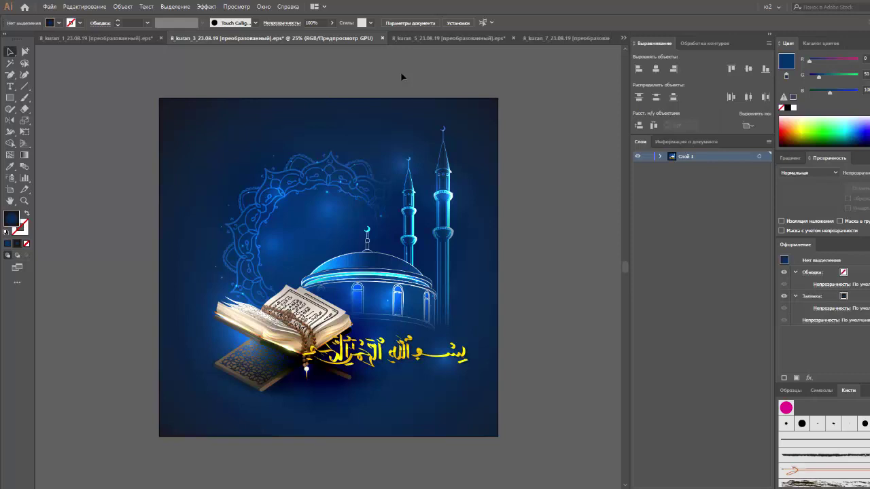
click(432, 38)
click(439, 81)
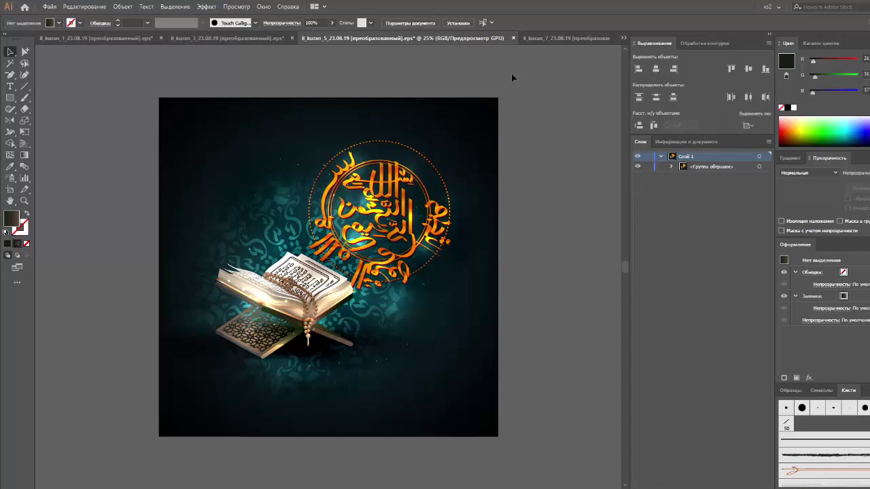
click(536, 41)
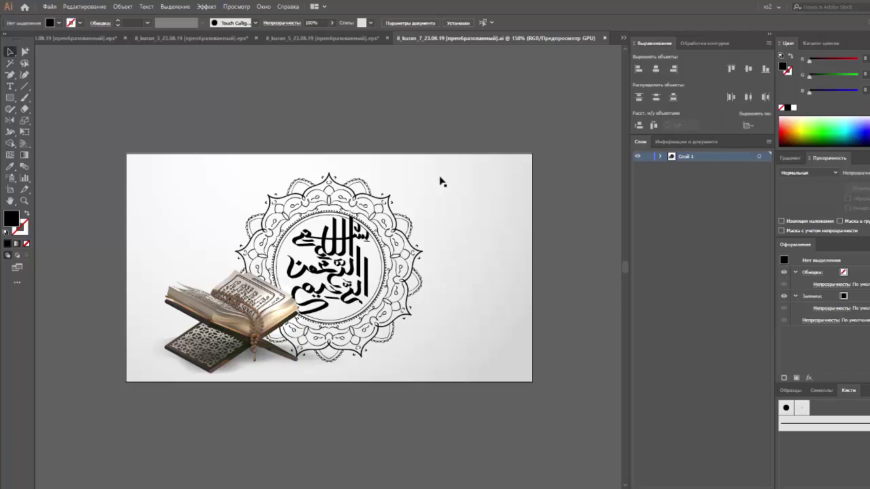
click(623, 38)
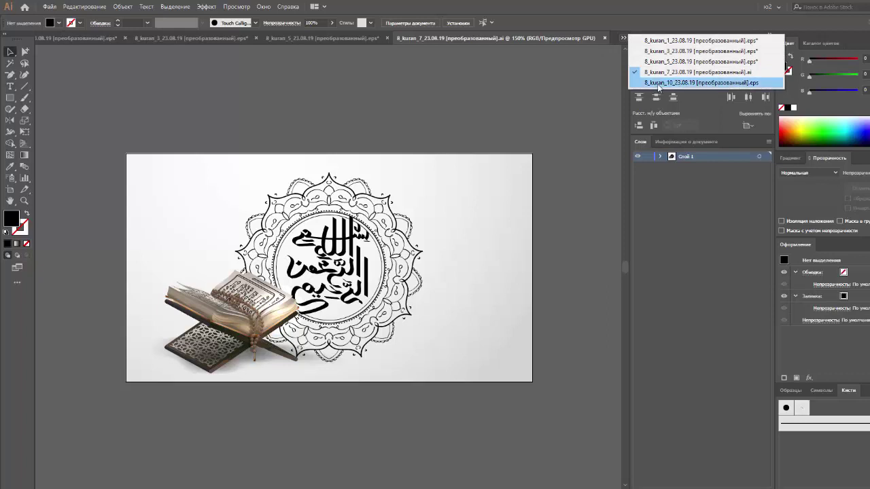
click(700, 82)
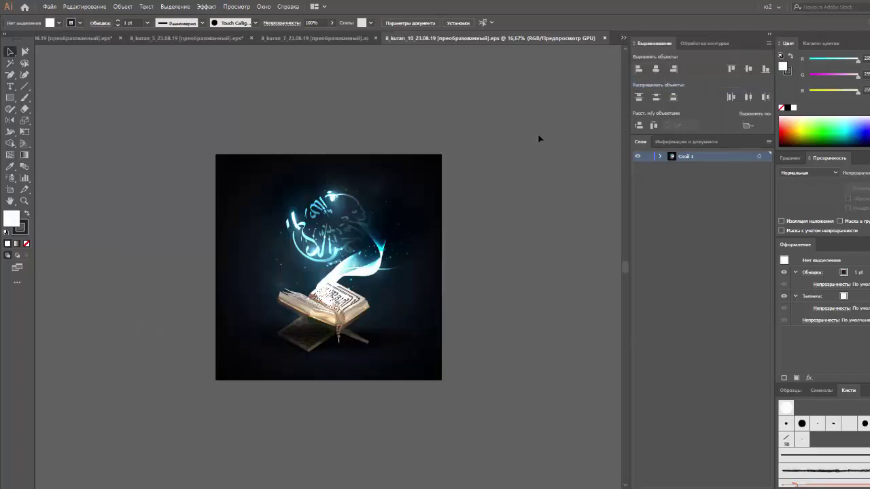
key(ctrl+plus)
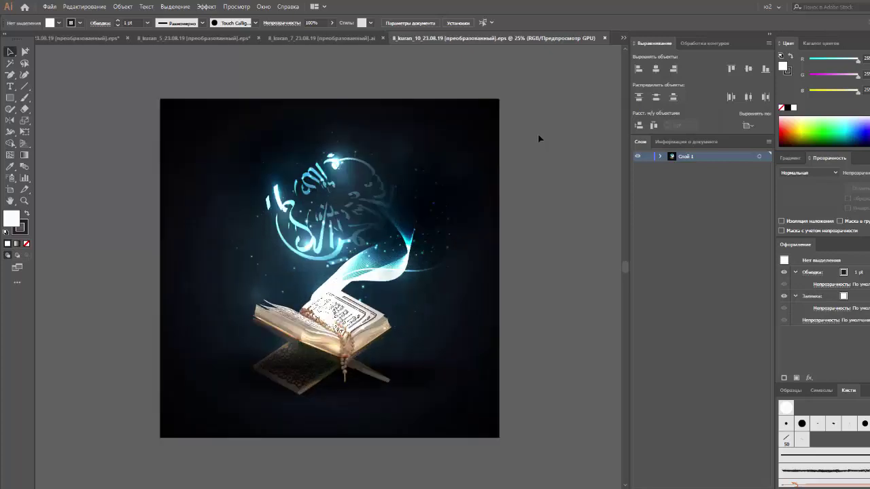
scroll(538, 134, down, 1)
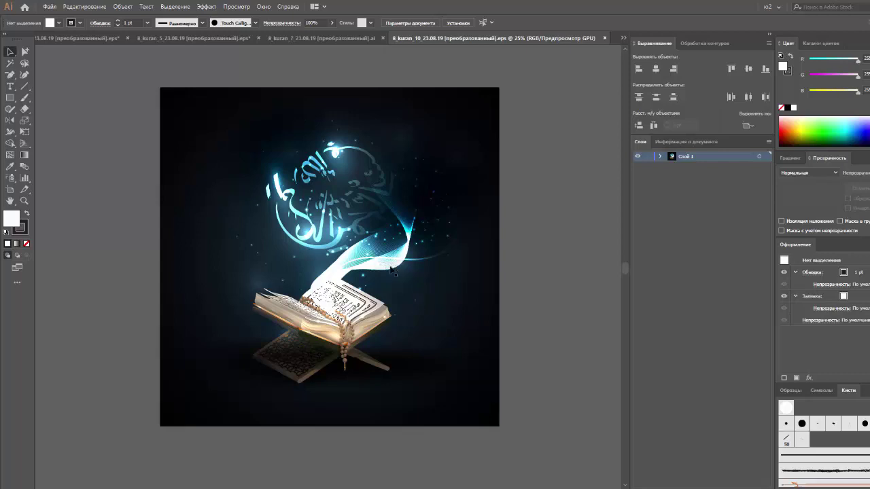
click(281, 38)
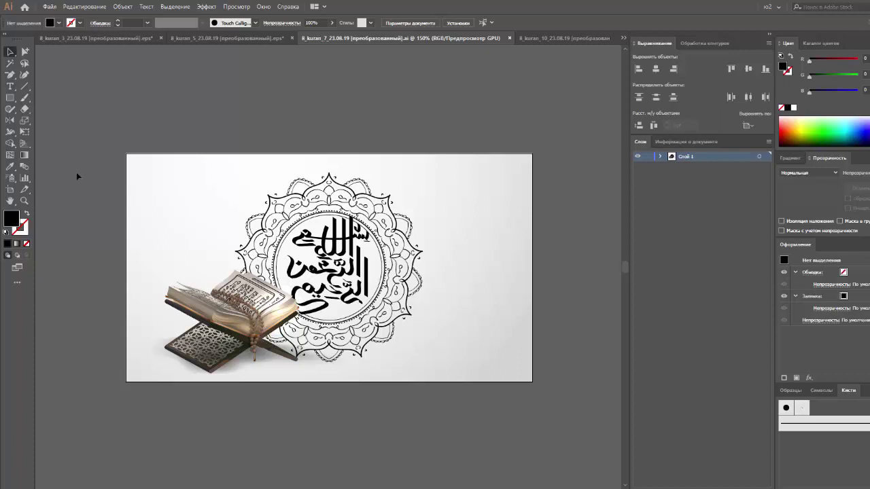
- Move to the blank Безымянный-5 document and close the detached Brushes panel
click(108, 39)
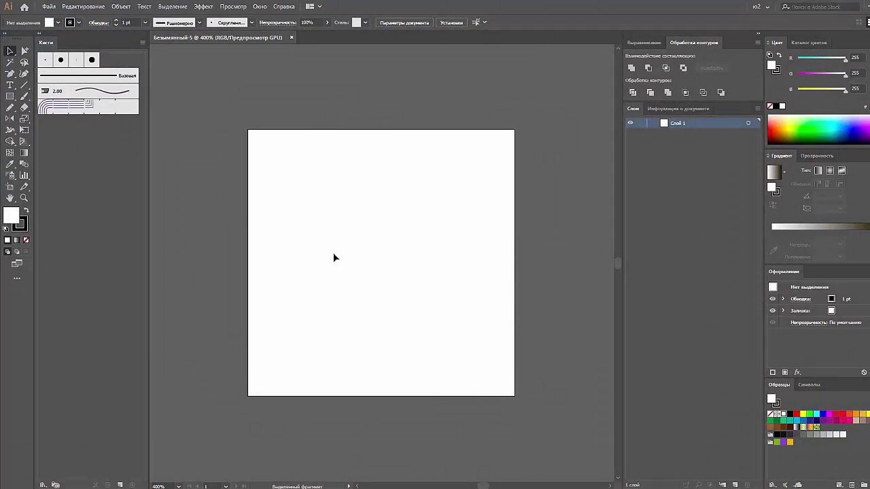
drag(49, 43, 240, 106)
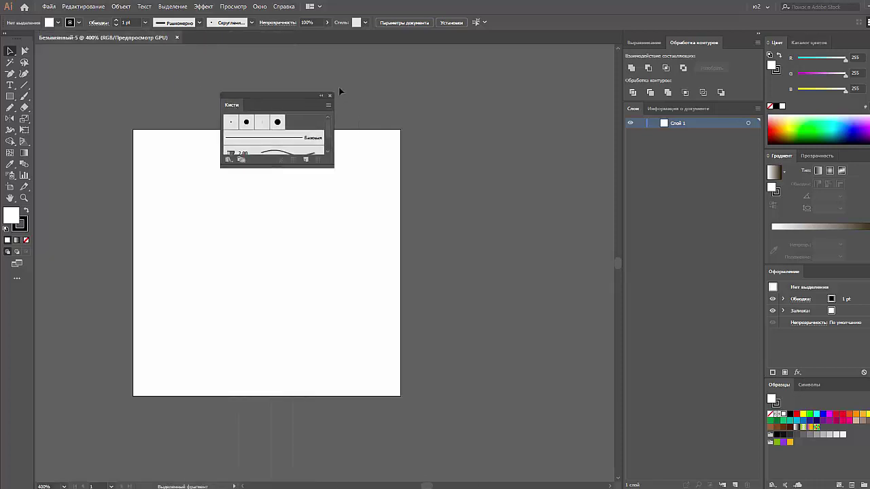
click(330, 96)
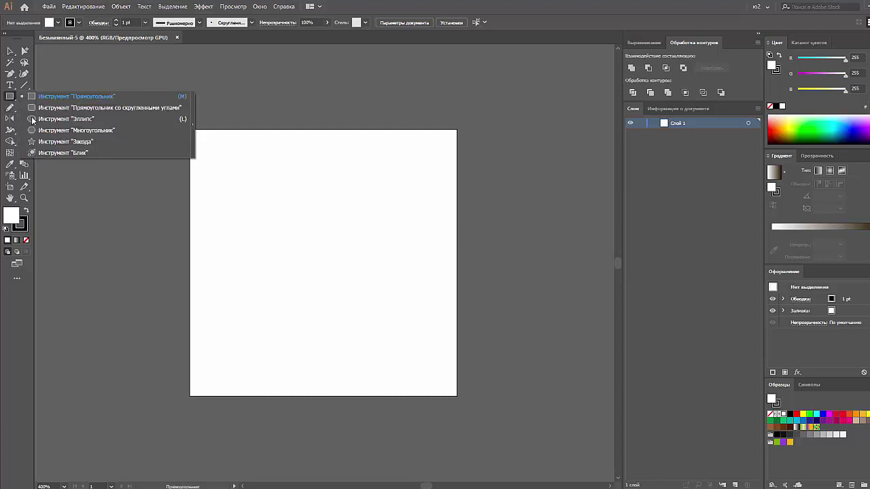
- Draw a diagonal line across the artboard centre, discarding a trial star
drag(10, 96, 41, 141)
drag(285, 198, 350, 250)
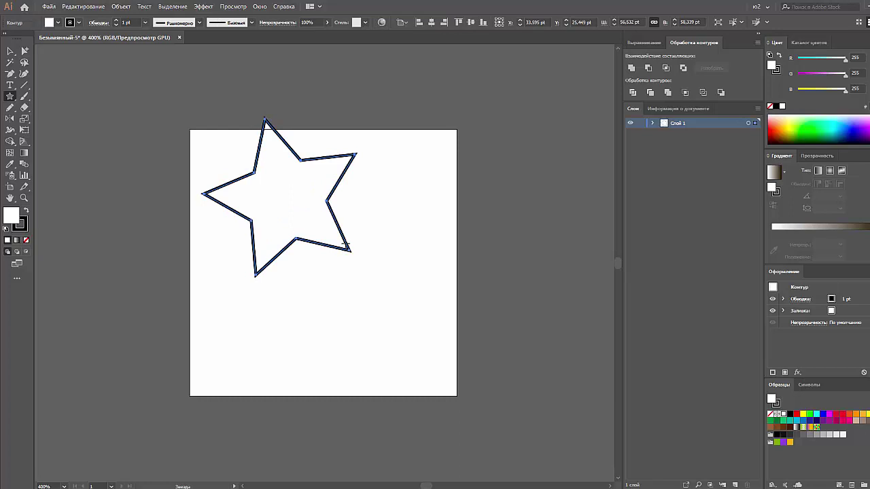
key(Delete)
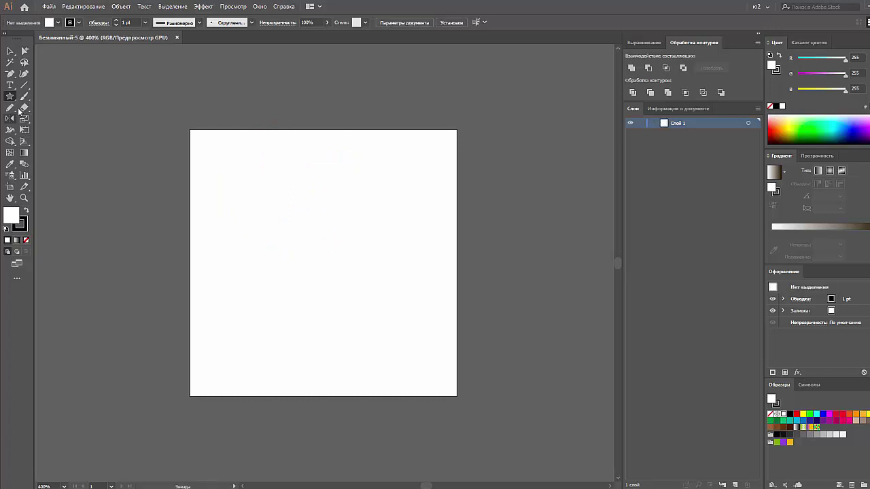
click(26, 87)
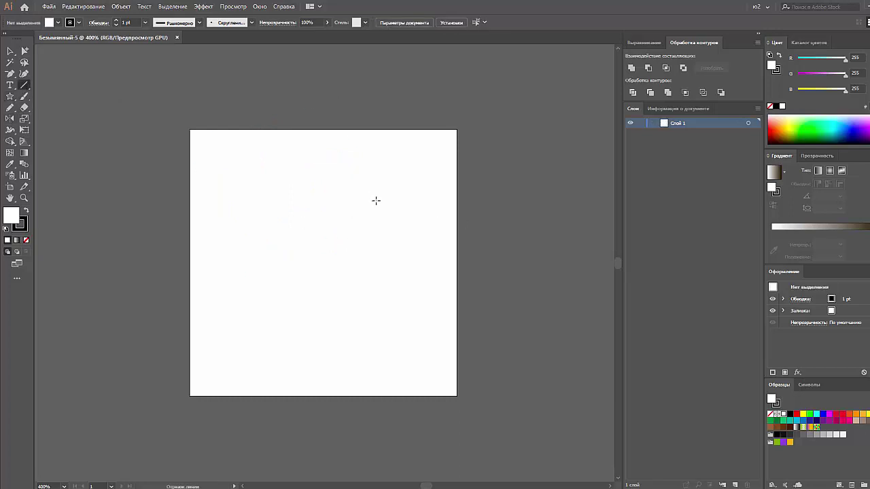
drag(374, 200, 245, 290)
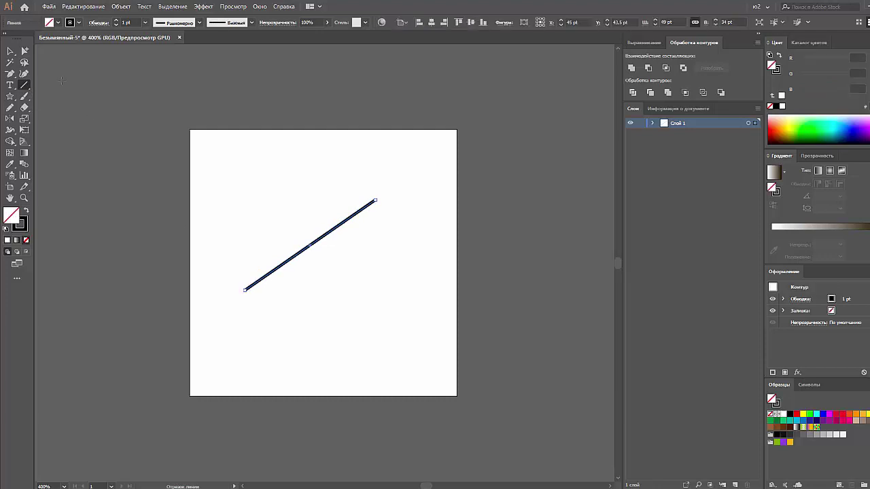
- Reflect a copy of the diagonal line to form an X
click(10, 53)
drag(287, 204, 346, 257)
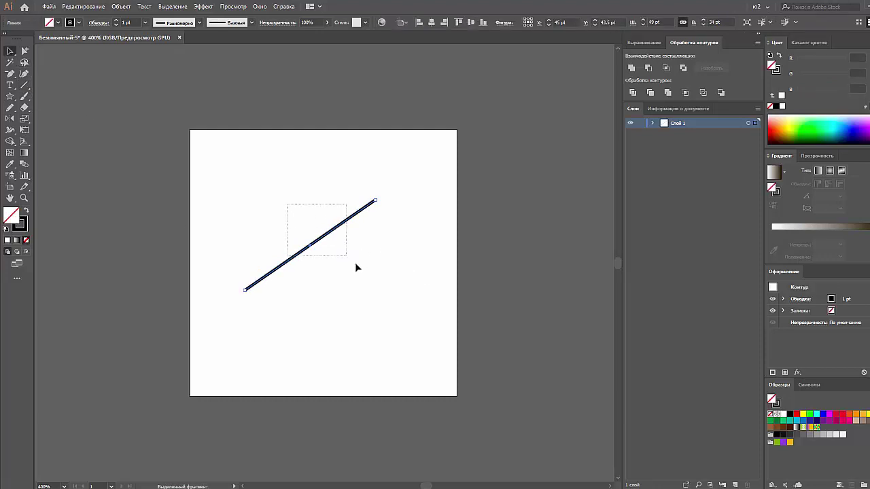
right_click(332, 233)
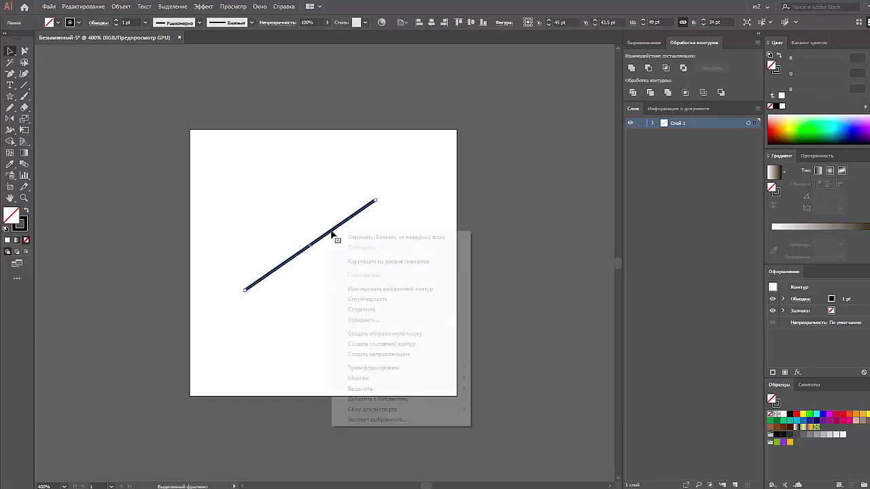
mouse_move(374, 367)
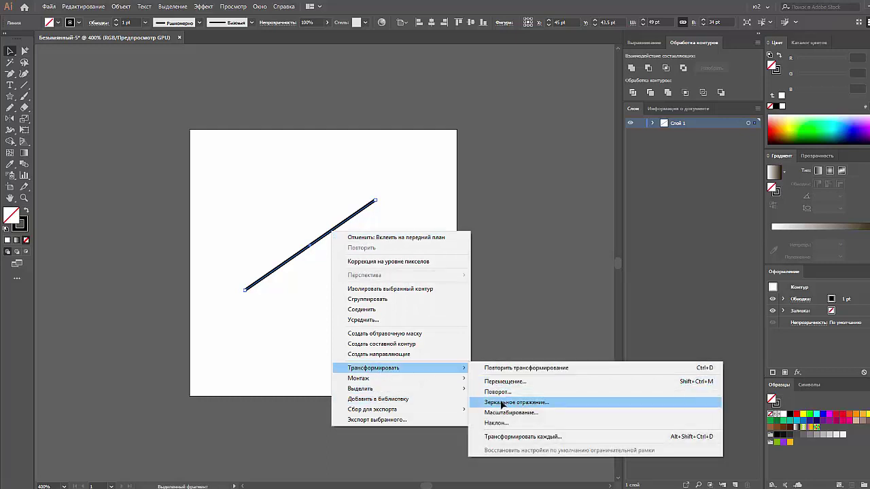
click(503, 404)
click(554, 303)
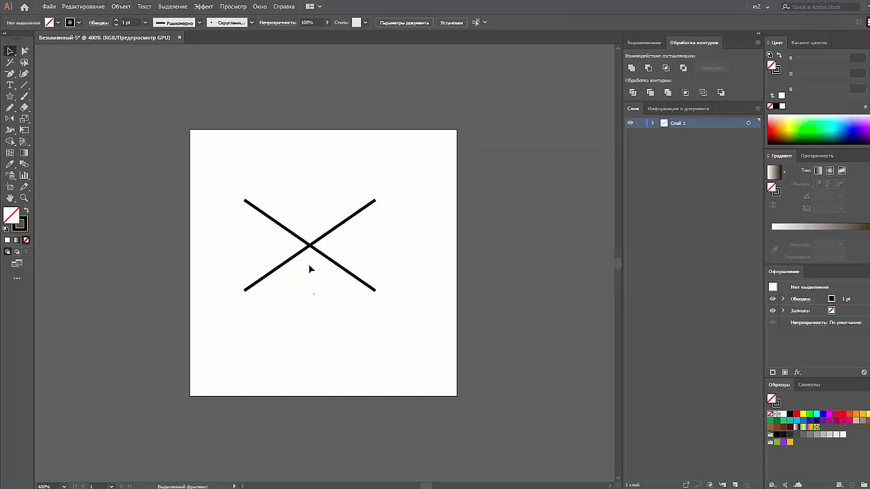
- Squash the X flatter, give both lines a 2 pt stroke, and move it lower
key(ctrl+a)
mouse_move(311, 277)
mouse_down()
mouse_move(311, 253)
mouse_move(324, 266)
mouse_up()
click(89, 22)
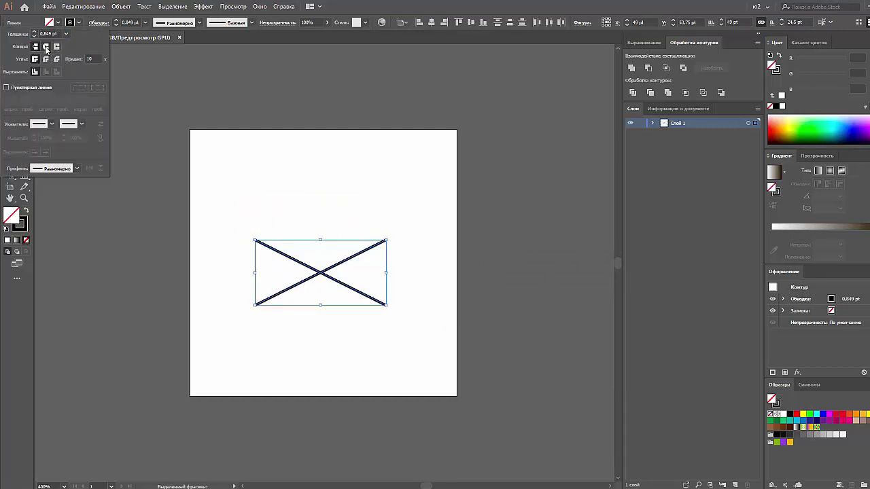
click(144, 24)
click(161, 72)
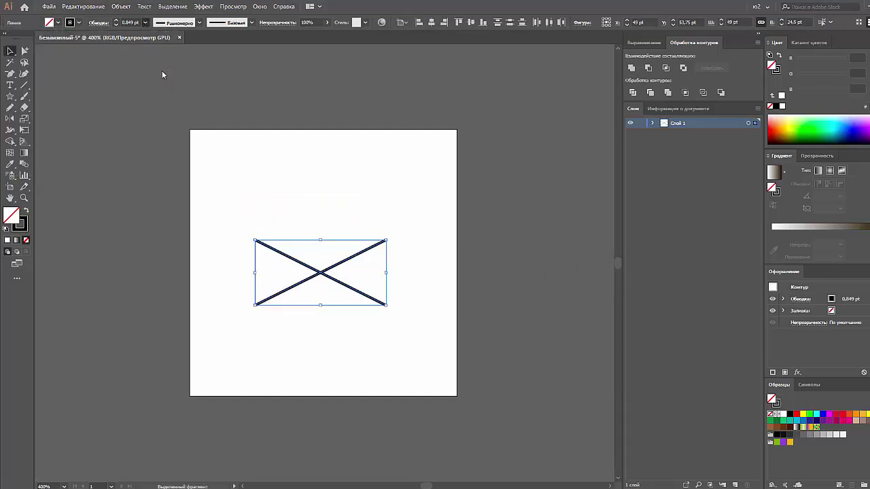
click(245, 199)
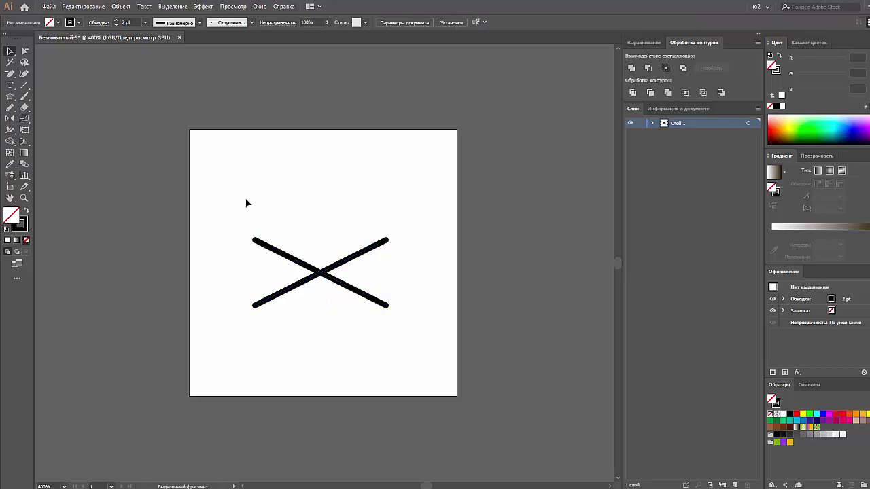
mouse_move(239, 212)
mouse_down()
mouse_move(371, 312)
mouse_move(339, 321)
mouse_up()
click(318, 240)
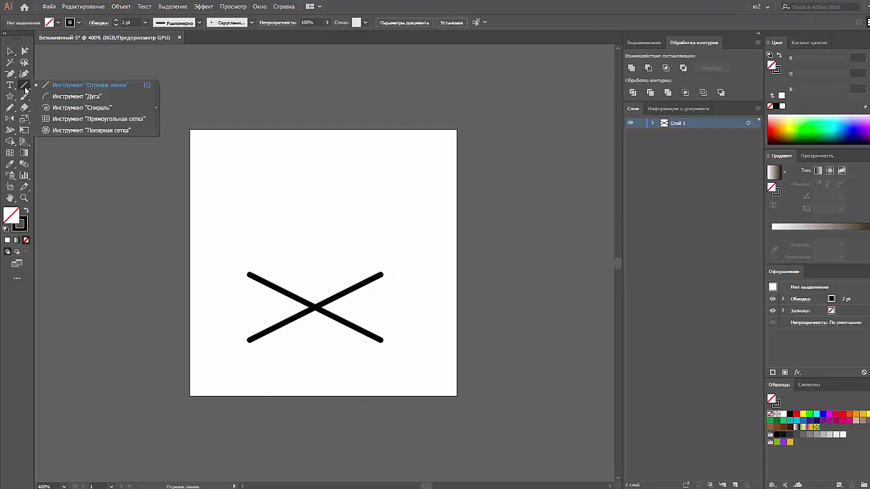
- Draw a three-point star triangle, point it downward, and flatten and widen it
drag(24, 84, 81, 98)
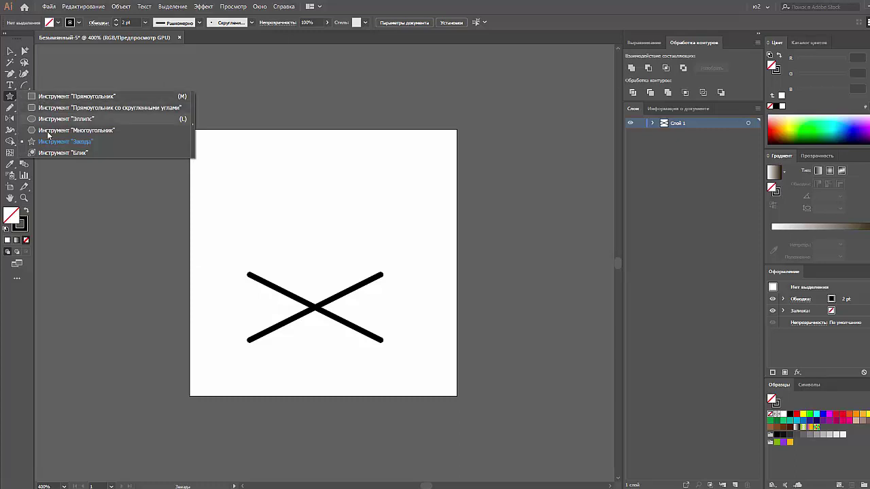
drag(12, 99, 61, 141)
mouse_move(321, 173)
mouse_down()
mouse_move(315, 205)
mouse_move(322, 207)
mouse_move(317, 202)
mouse_up()
key(Down)
key(Down)
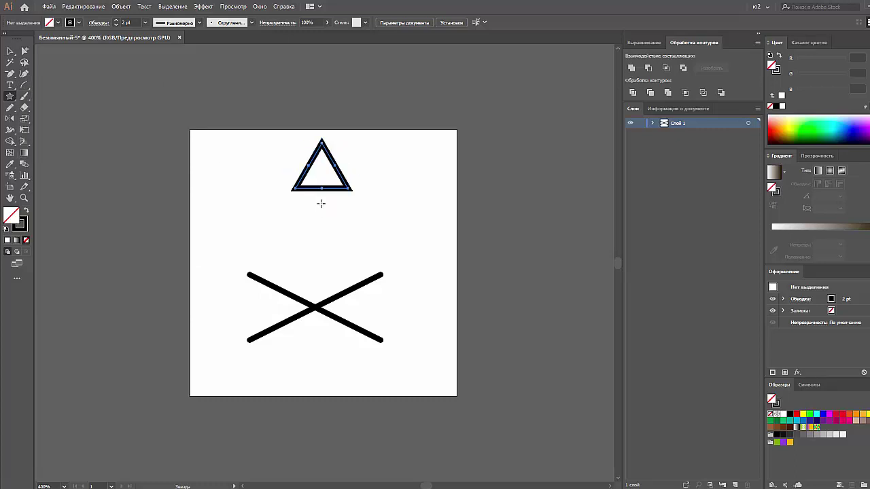
key(v)
drag(350, 143, 294, 190)
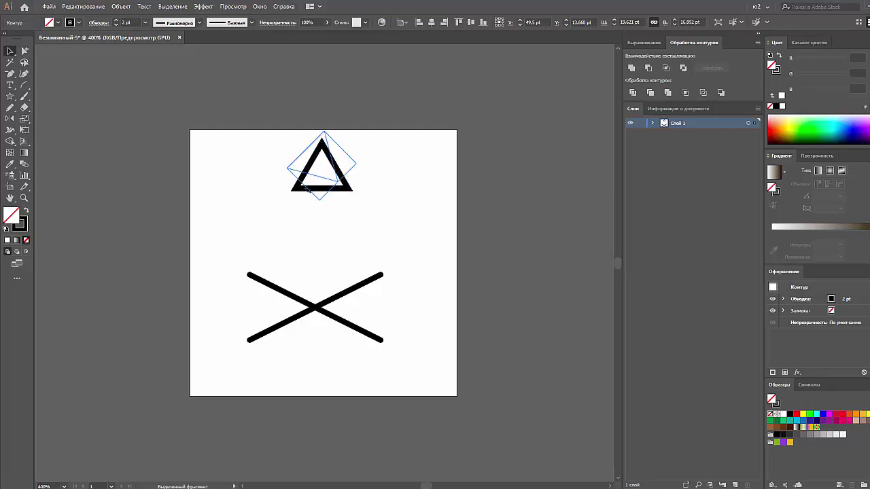
mouse_move(322, 154)
mouse_down()
mouse_move(323, 184)
mouse_move(404, 192)
mouse_up()
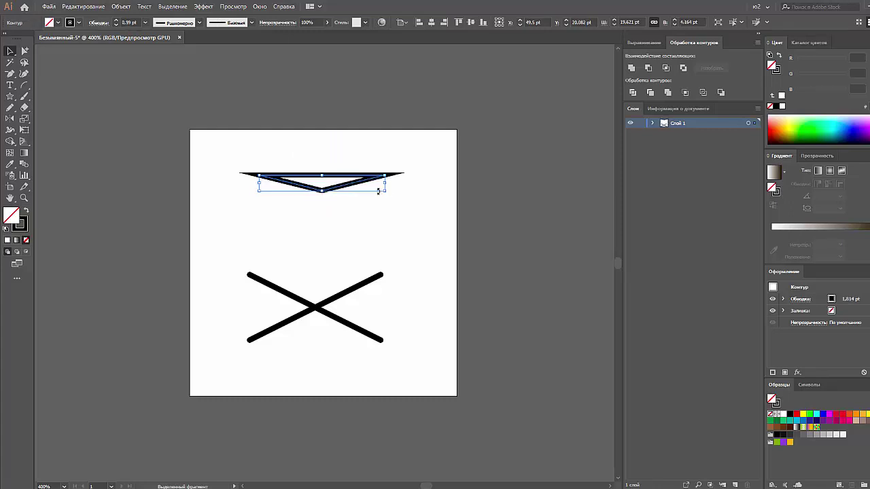
click(387, 204)
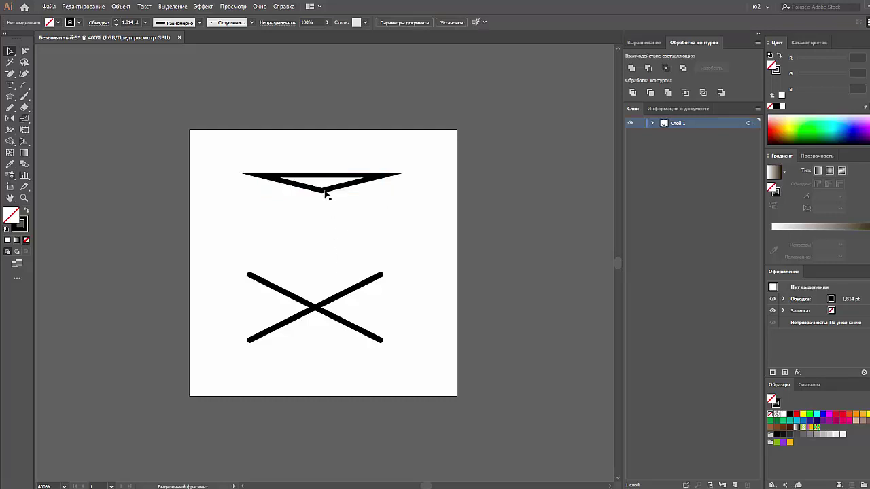
- Move the flat triangle onto the X legs, shorten it, and set a 0.75 pt stroke
mouse_move(326, 187)
mouse_down()
mouse_move(319, 284)
mouse_move(315, 240)
mouse_move(315, 250)
mouse_up()
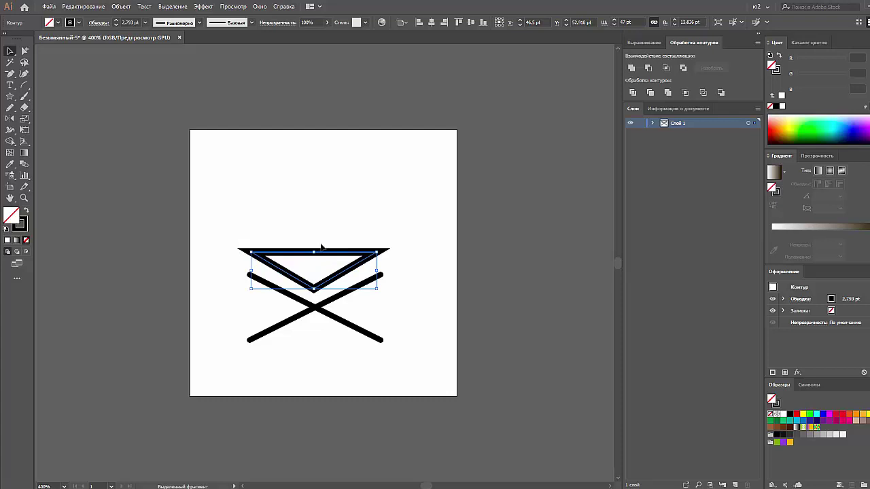
click(327, 264)
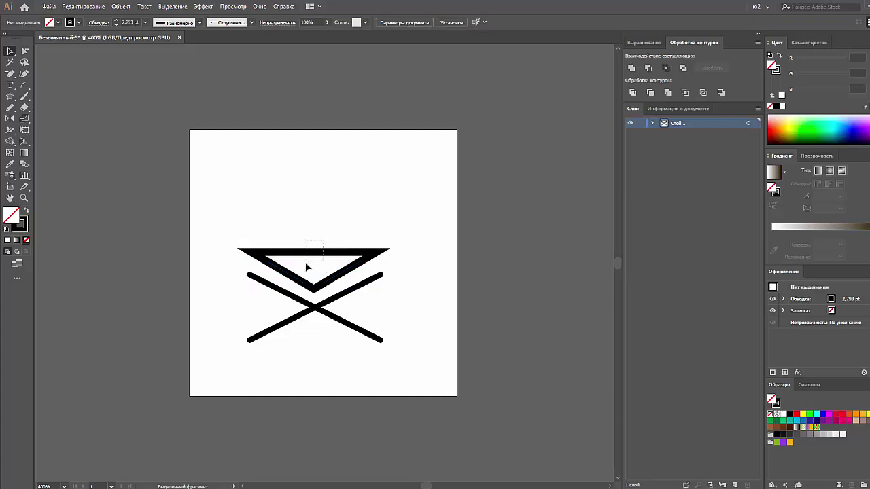
click(305, 261)
click(144, 22)
click(153, 67)
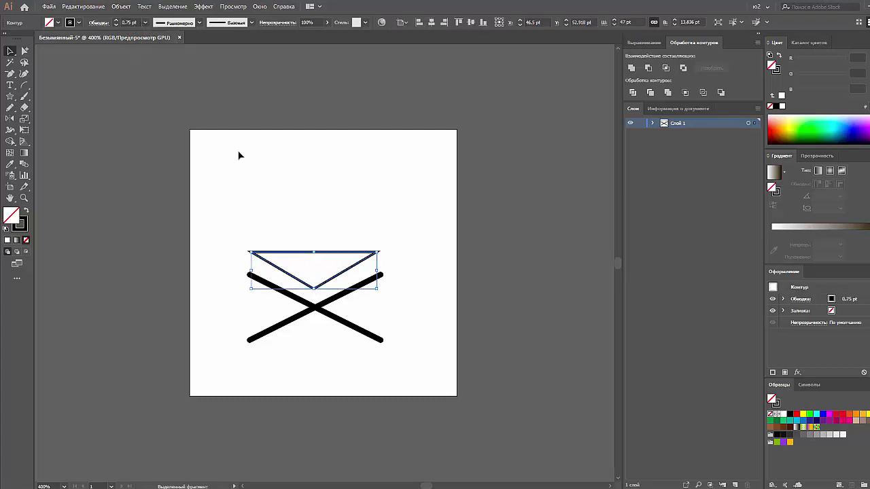
click(330, 246)
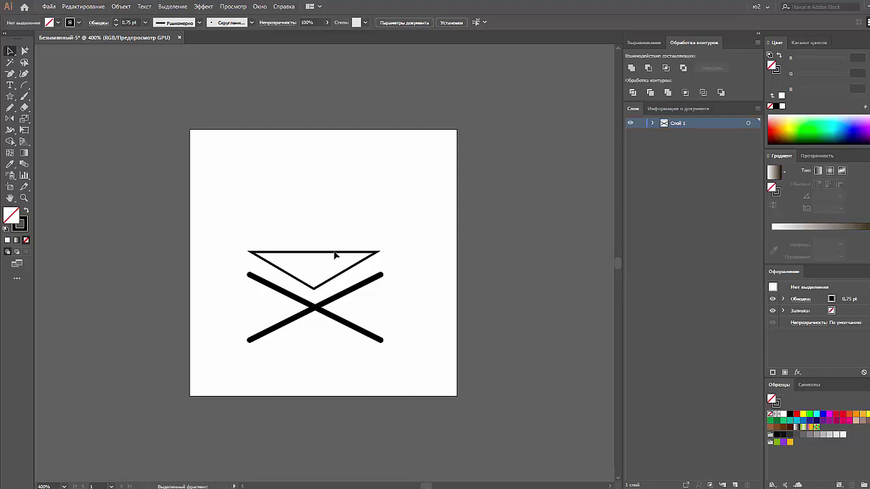
drag(336, 252, 334, 267)
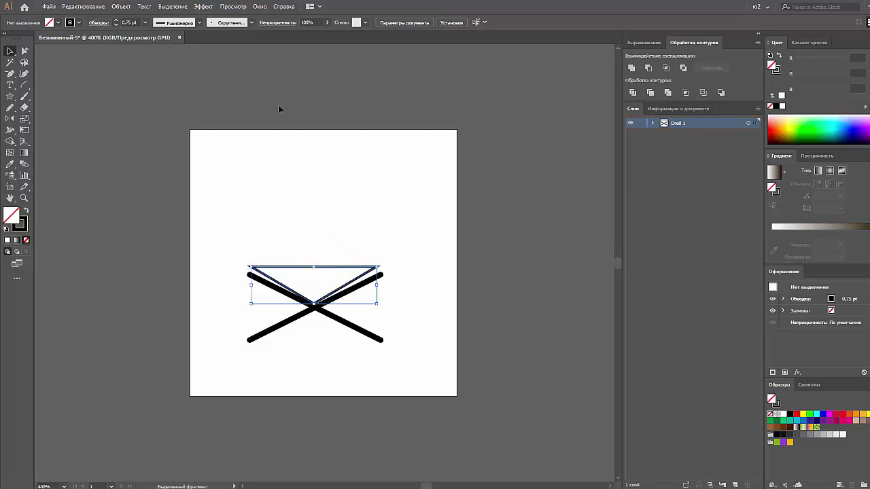
- Turn off Snap to Pixel and stretch the triangle's edges to the leg tops and ends
click(233, 6)
click(267, 375)
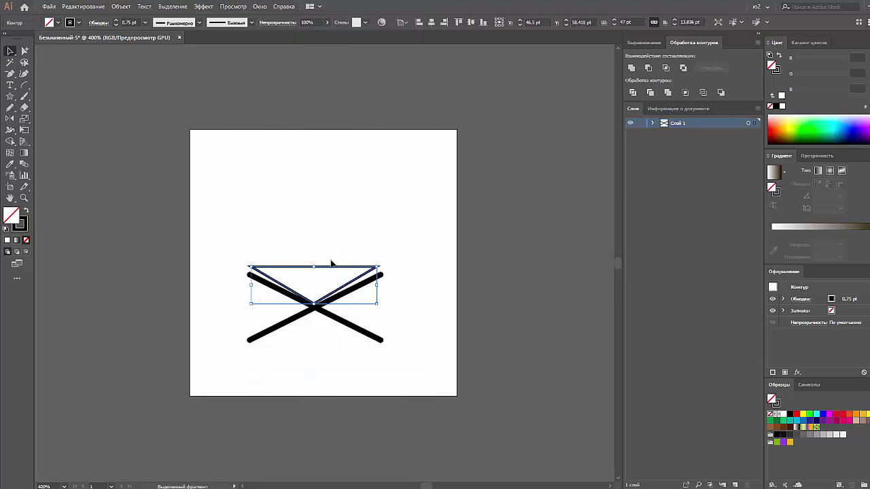
click(335, 292)
click(332, 269)
drag(315, 267, 315, 270)
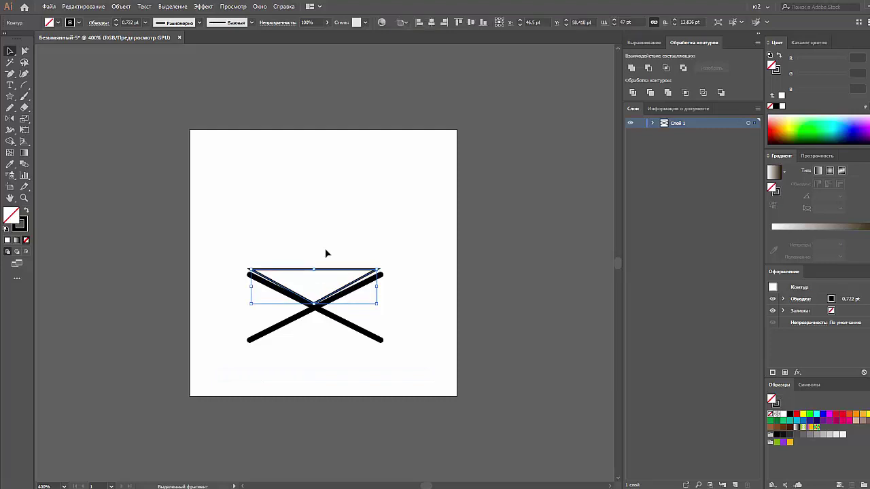
click(326, 250)
click(356, 286)
drag(379, 286, 382, 286)
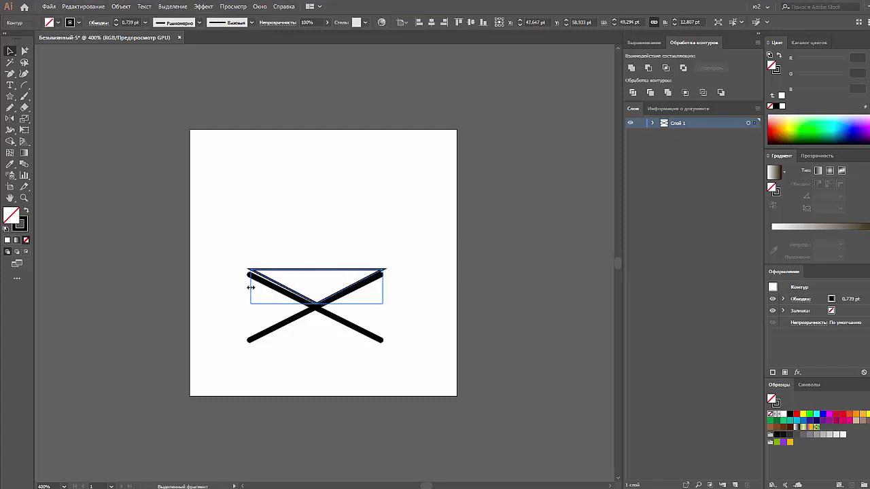
drag(250, 286, 249, 287)
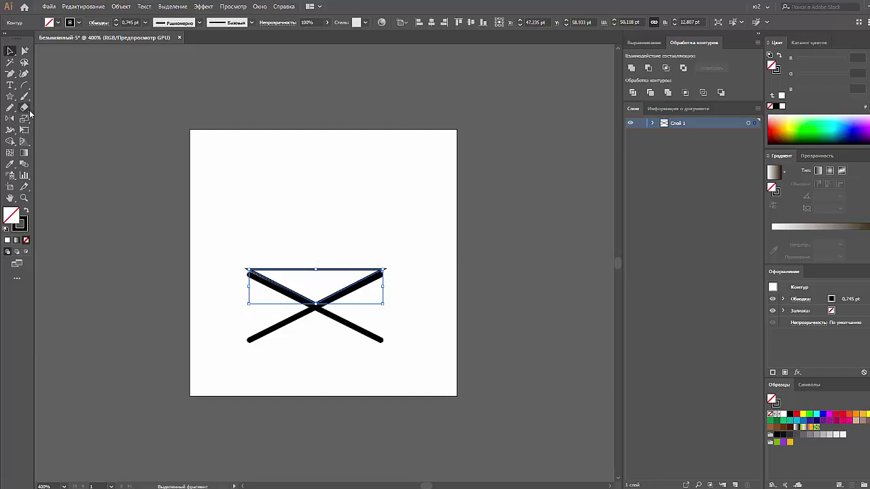
- Cut the triangle at its top-left and top-right corners with the Scissors tool
click(25, 107)
click(65, 119)
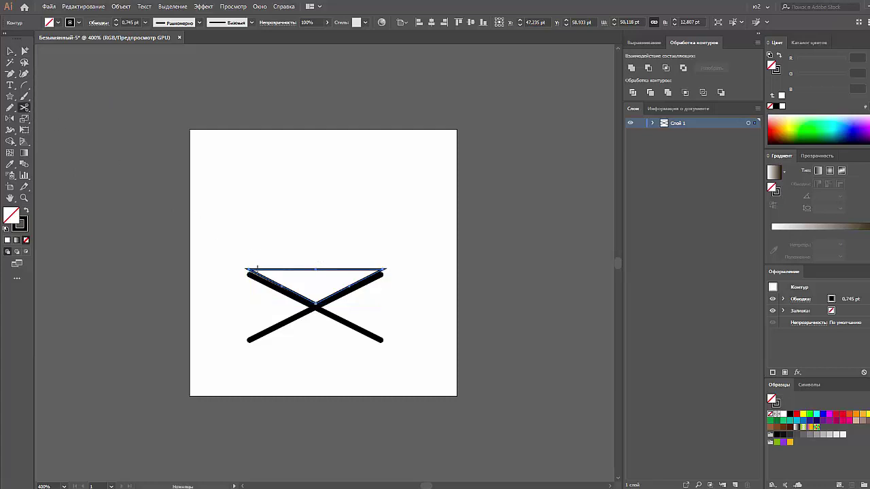
click(249, 269)
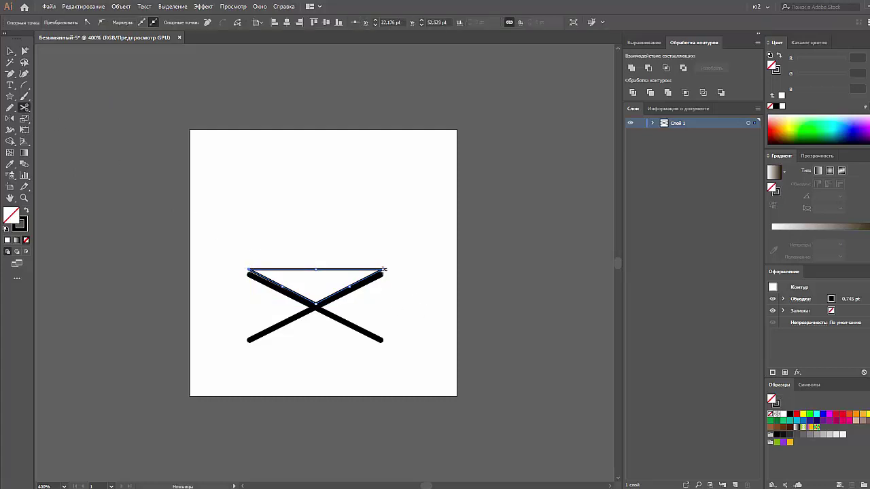
click(385, 269)
- Delete the cut top edge and place a copy of the V higher up
click(10, 51)
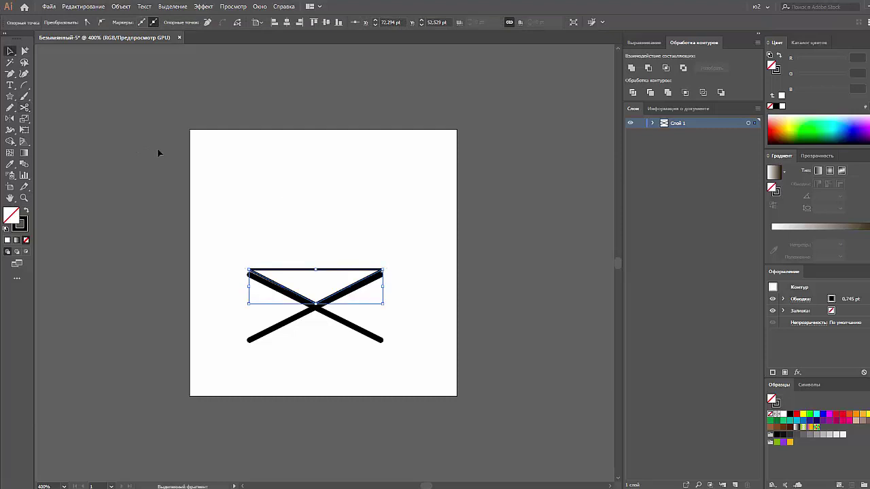
click(275, 252)
click(283, 269)
key(Delete)
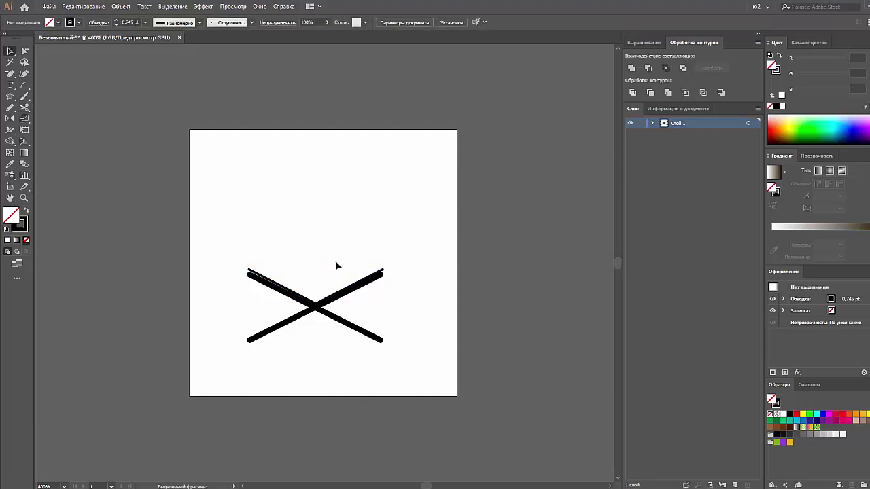
mouse_move(293, 294)
mouse_down()
mouse_move(298, 278)
mouse_move(285, 264)
mouse_up()
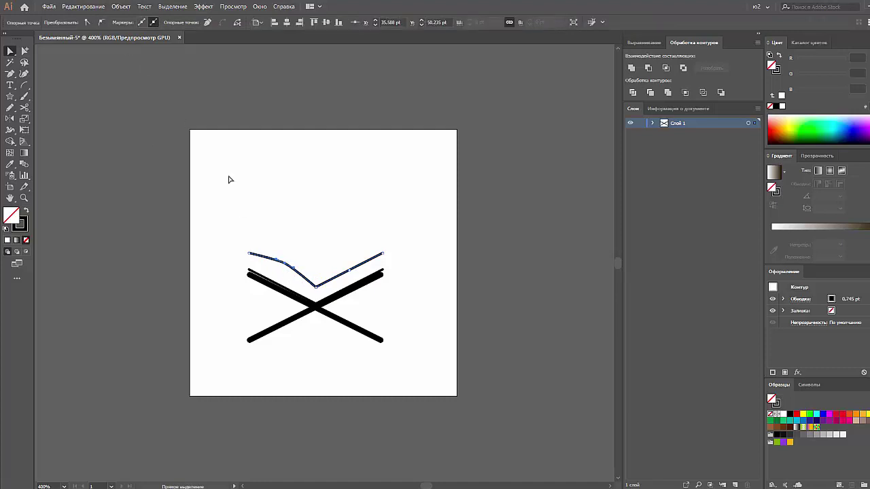
- Drag the upper V's left and right arms into gentle curves with Direct Selection
click(299, 273)
drag(300, 273, 273, 258)
click(350, 272)
drag(350, 274, 331, 275)
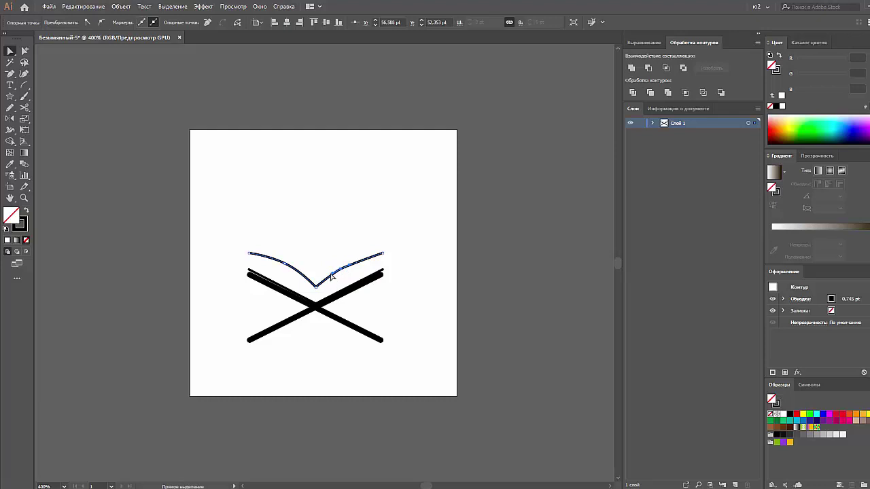
click(328, 277)
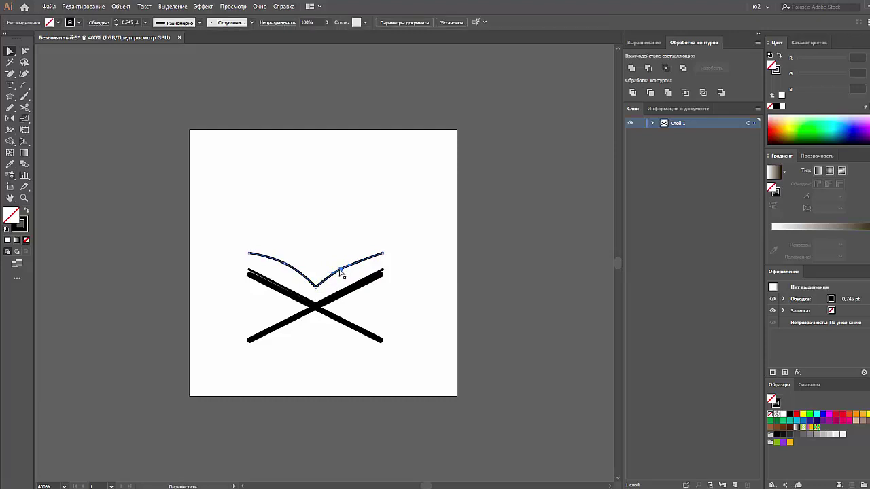
click(341, 273)
click(355, 256)
drag(260, 266, 276, 258)
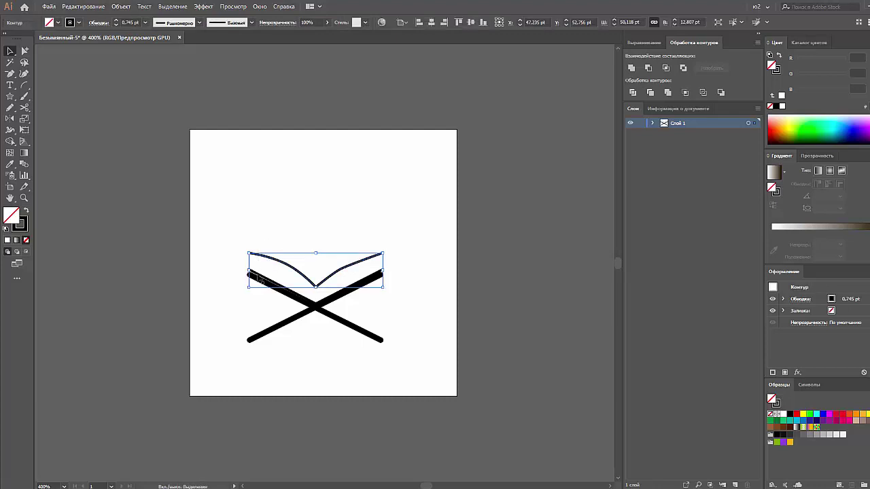
- Join the curved top to the lower V and group the book pieces
shift+click(269, 280)
right_click(258, 276)
click(299, 344)
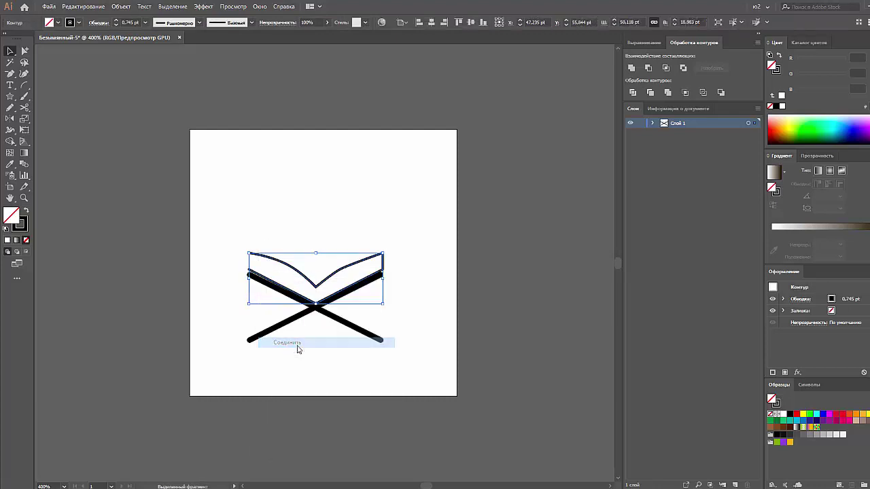
right_click(358, 268)
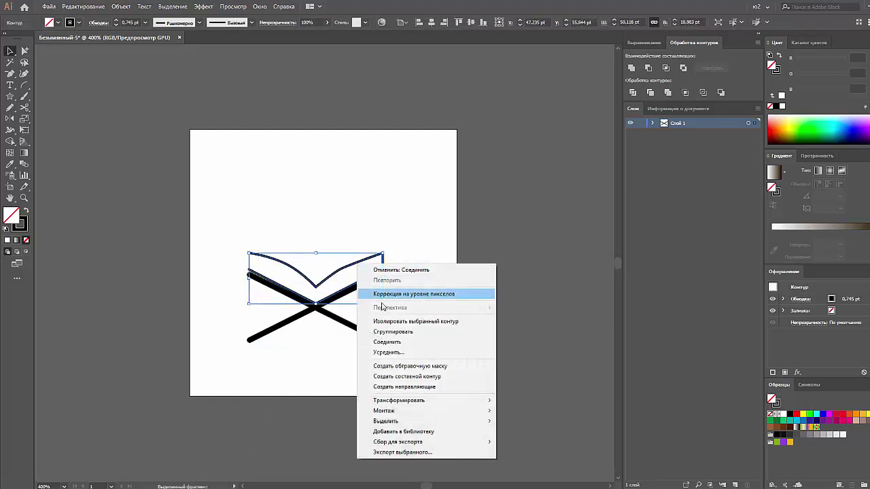
click(360, 331)
click(265, 254)
drag(258, 245, 237, 271)
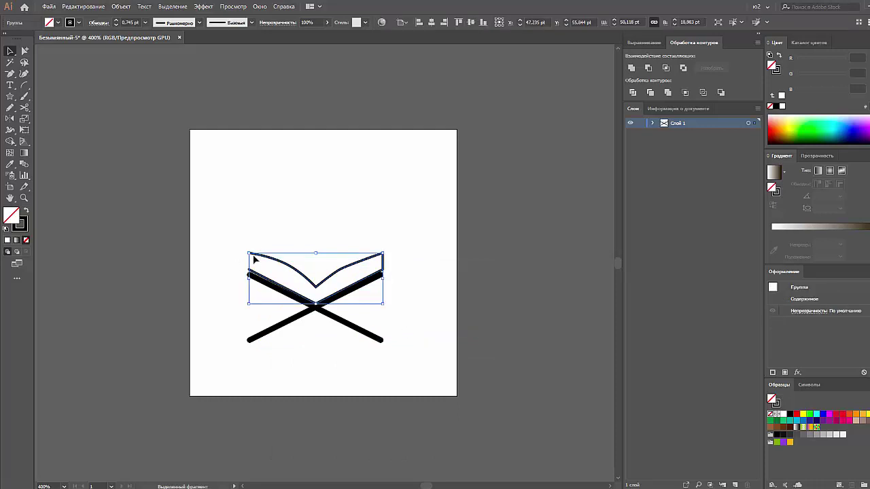
right_click(253, 256)
click(277, 219)
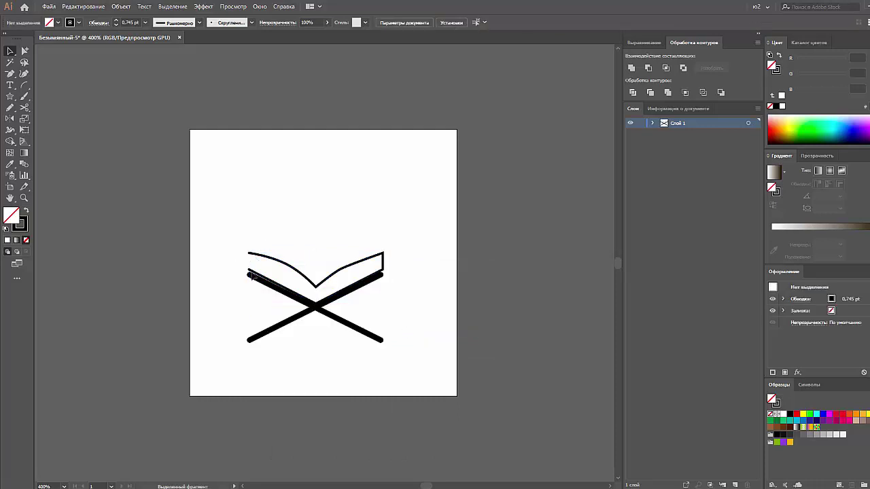
- Join the remaining open end anchors into a closed book outline
click(251, 256)
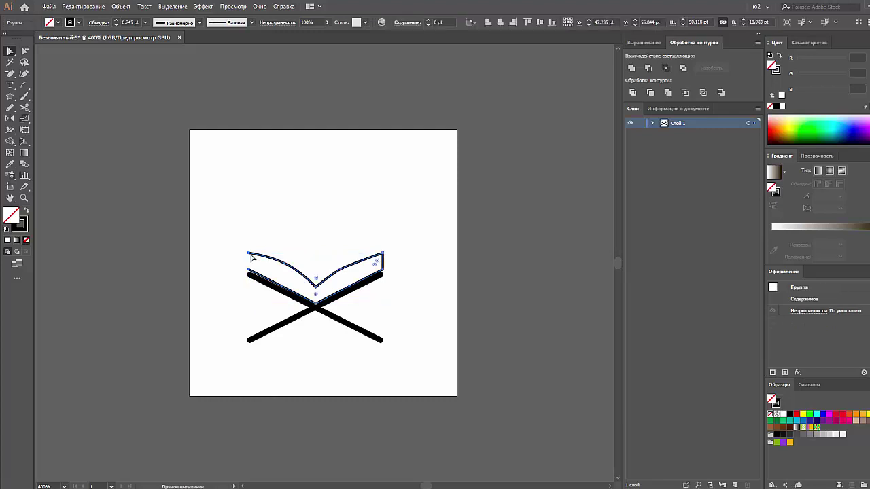
key(a)
click(250, 255)
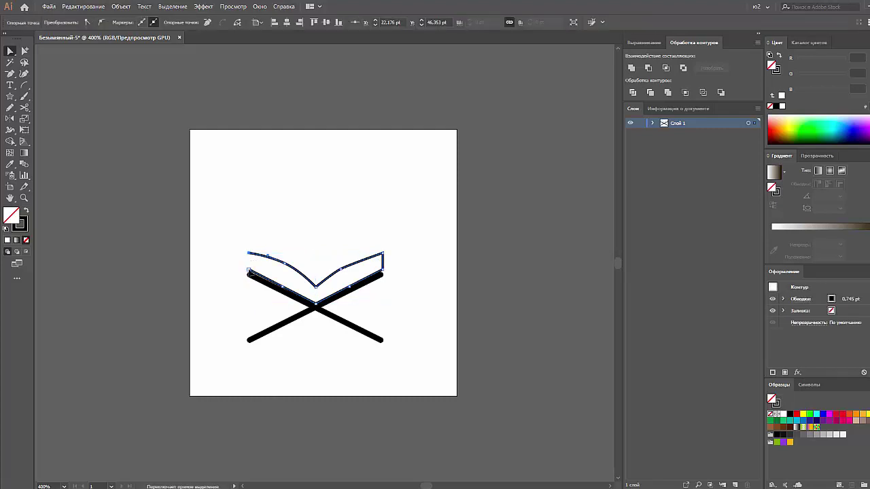
right_click(250, 269)
click(306, 348)
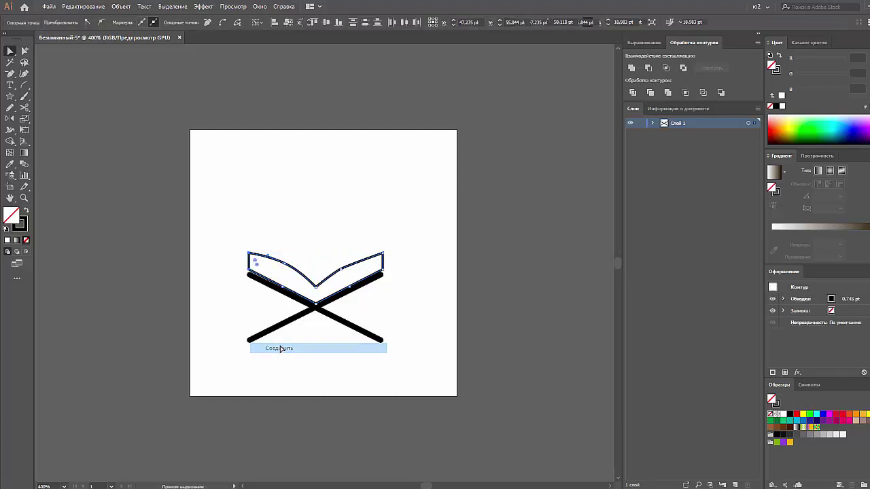
click(235, 276)
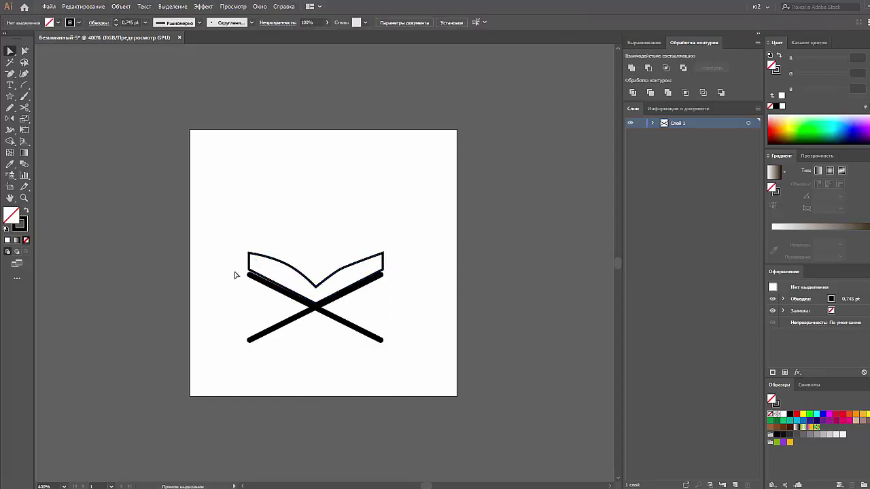
click(288, 267)
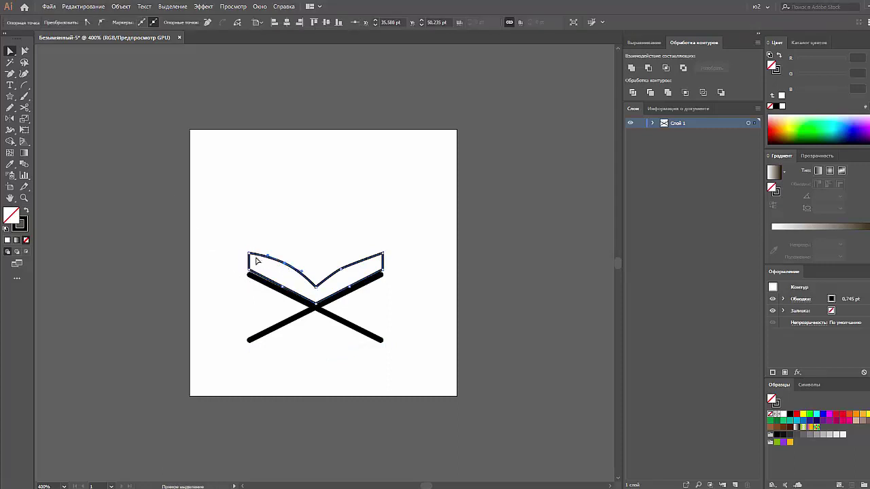
- Bend the left page's top edge so it sags near its outer end
click(261, 259)
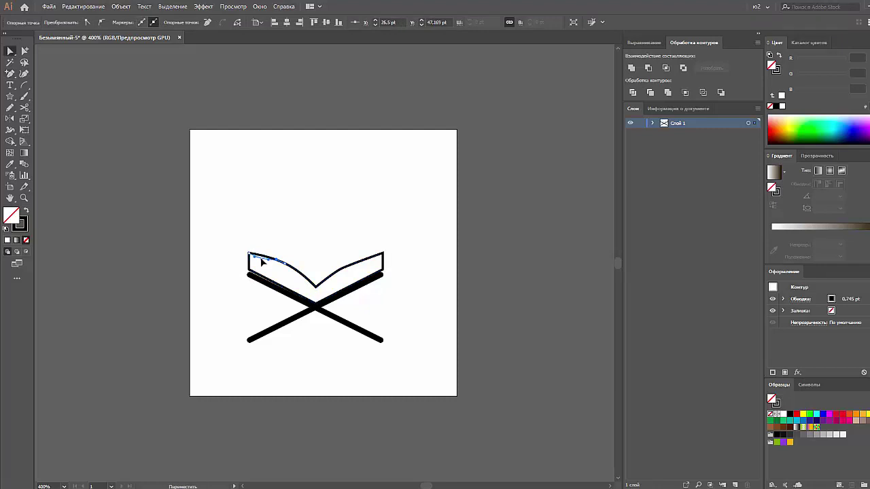
drag(263, 259, 290, 270)
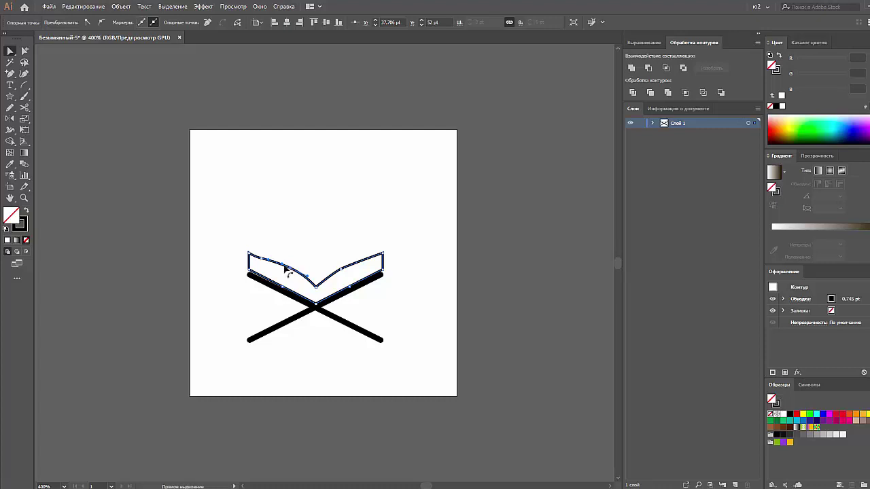
drag(255, 255, 259, 260)
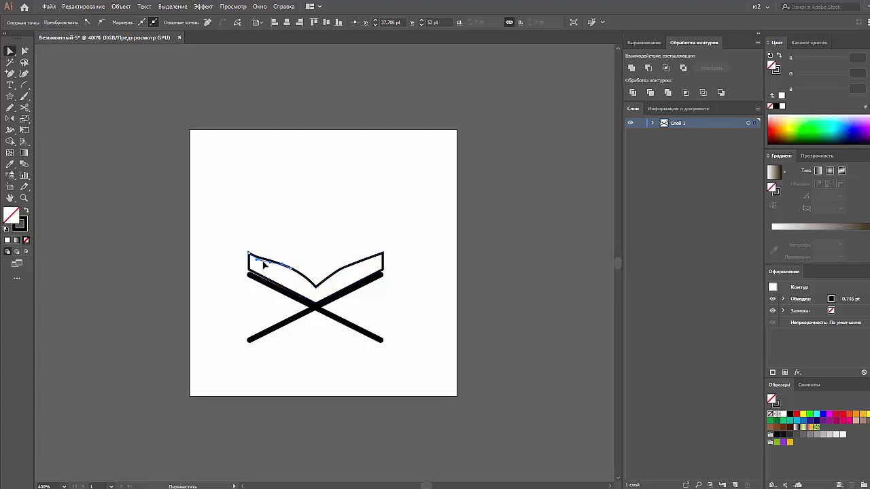
- Curve the right page's top edge and curl its outer end upward
click(371, 261)
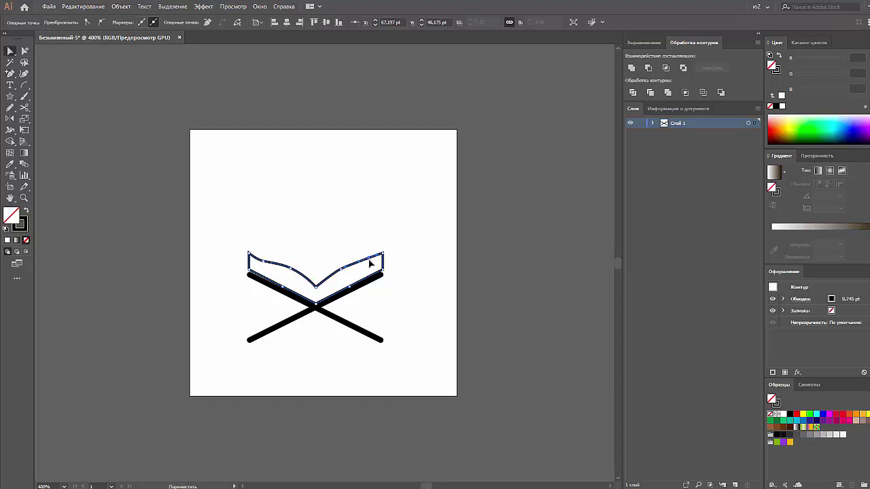
click(370, 263)
drag(369, 263, 341, 276)
click(338, 275)
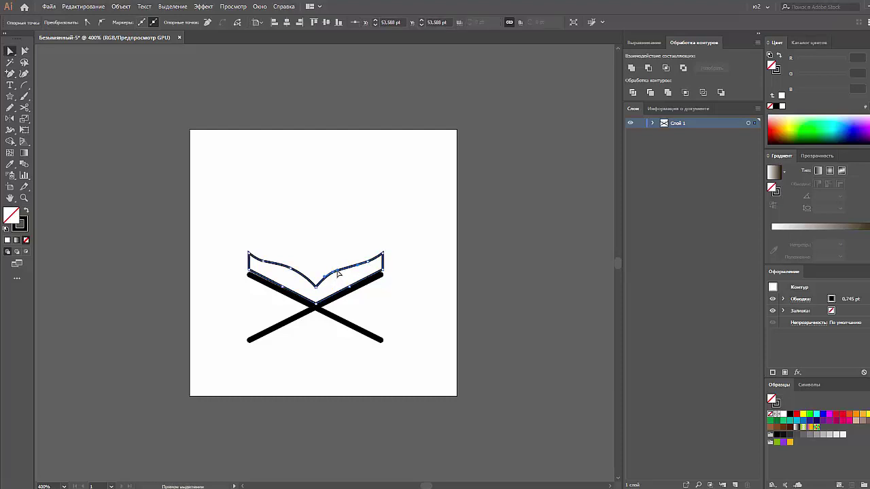
drag(338, 274, 341, 271)
click(110, 174)
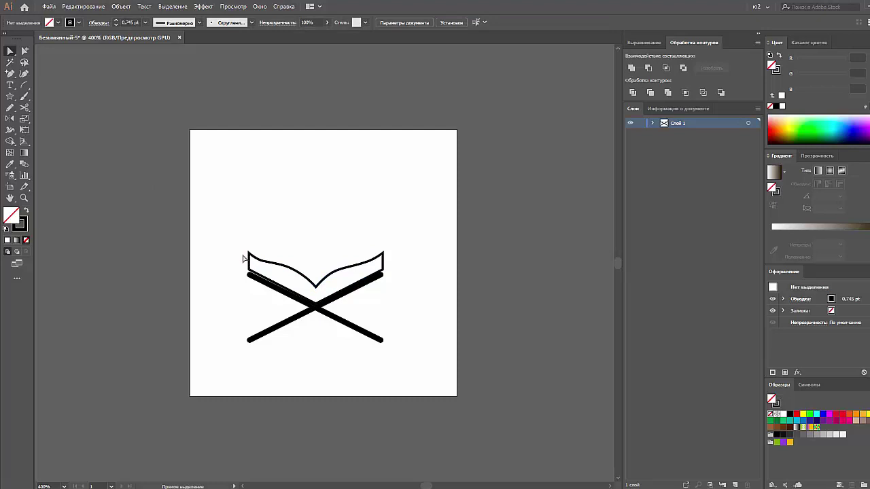
key(z)
drag(243, 259, 331, 313)
- Add an anchor point to the outline near the left page corner
key(v)
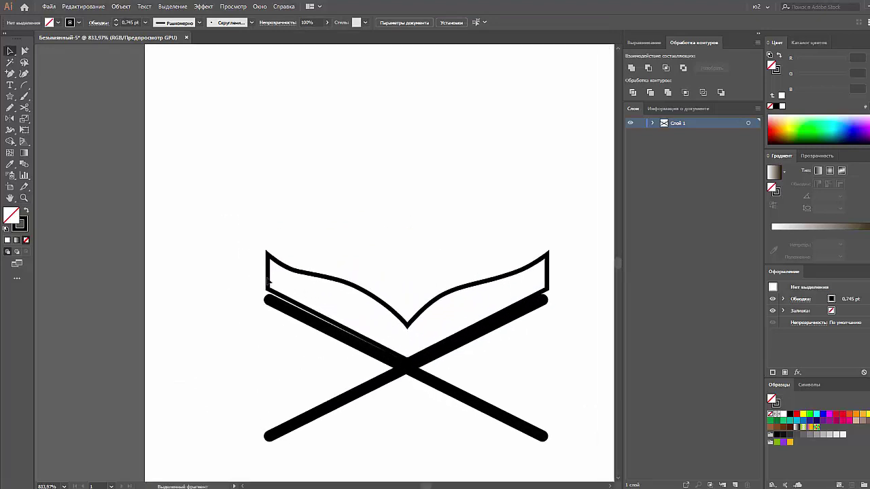
double_click(269, 283)
double_click(241, 267)
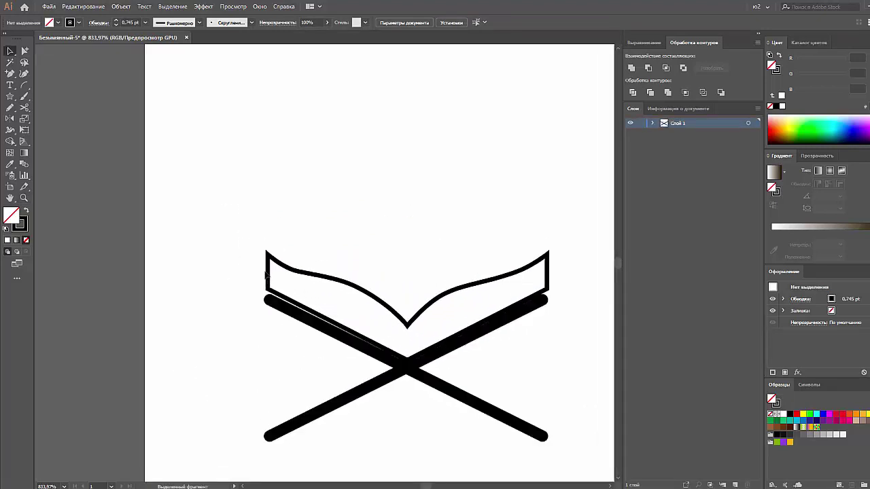
click(272, 278)
key(plus)
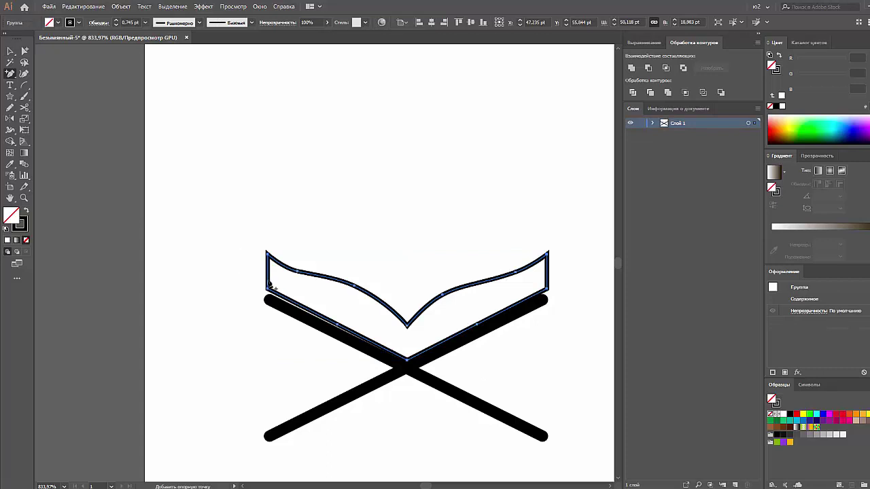
ctrl+click(269, 284)
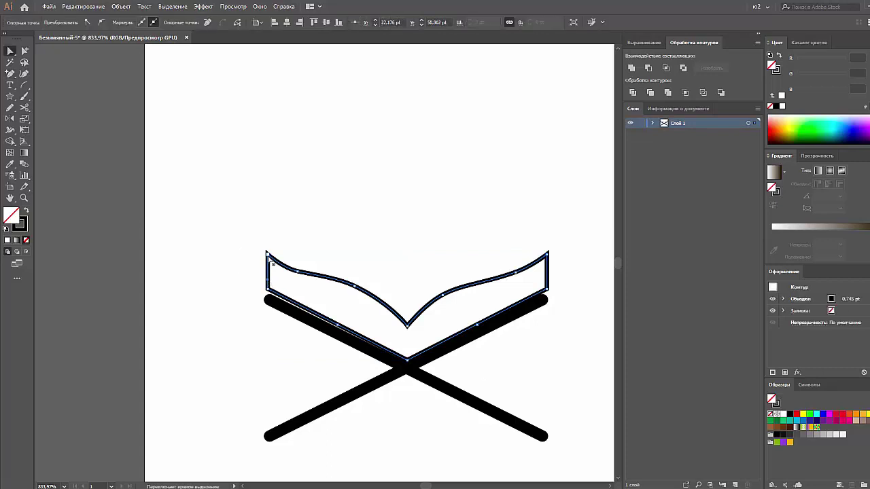
- Move the top-left corner point down and dip the left page's upper curve
click(270, 261)
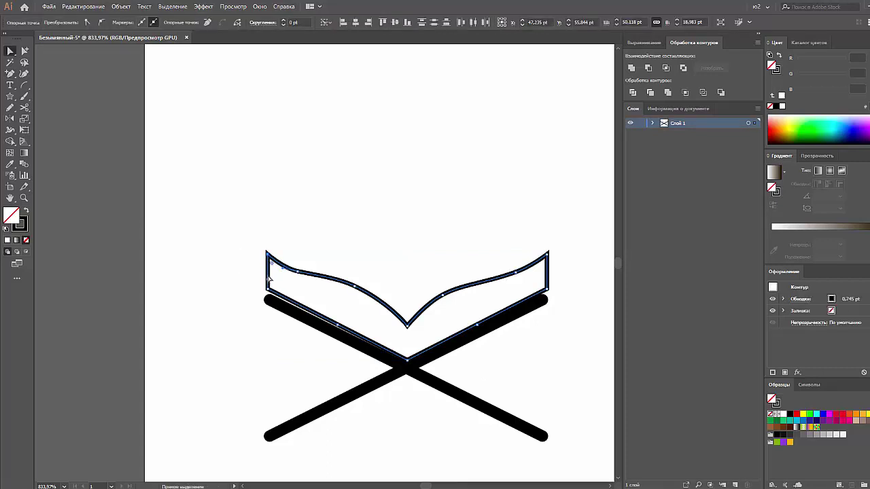
click(270, 262)
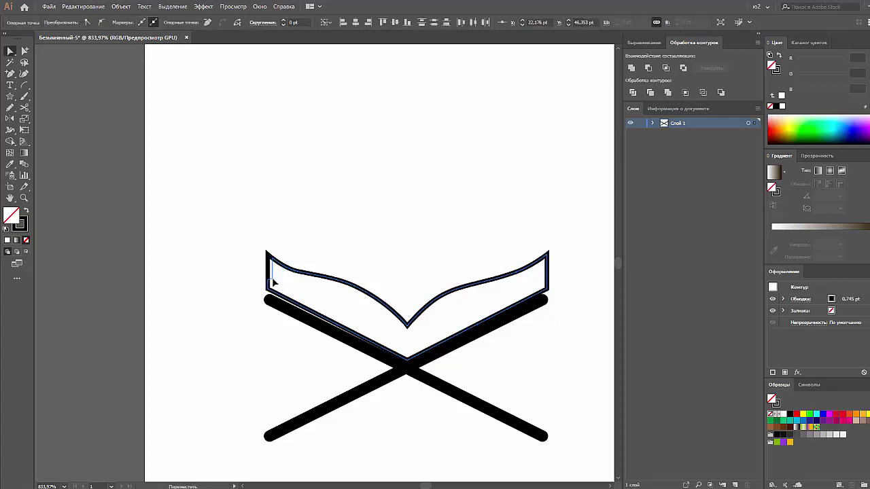
drag(266, 252, 270, 261)
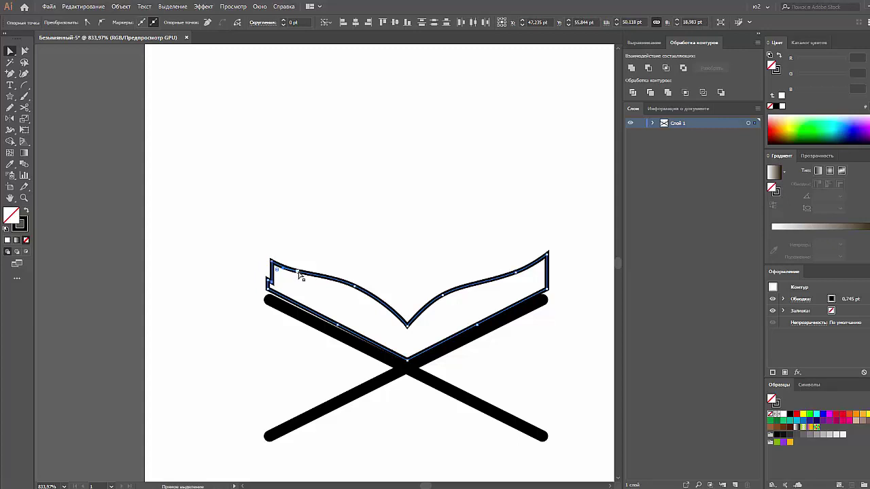
click(299, 274)
drag(300, 276, 304, 281)
- Cut the book outline at the bottom of the V, undoing an accidental deletion
key(c)
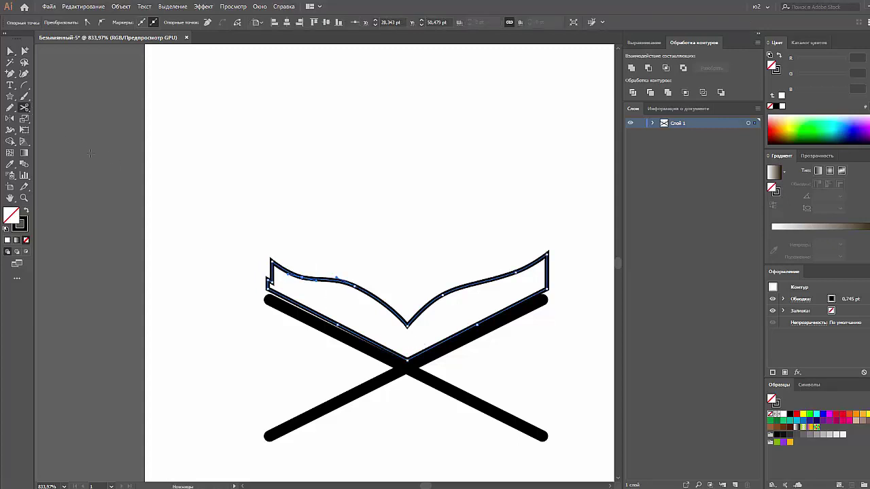
click(407, 326)
click(407, 359)
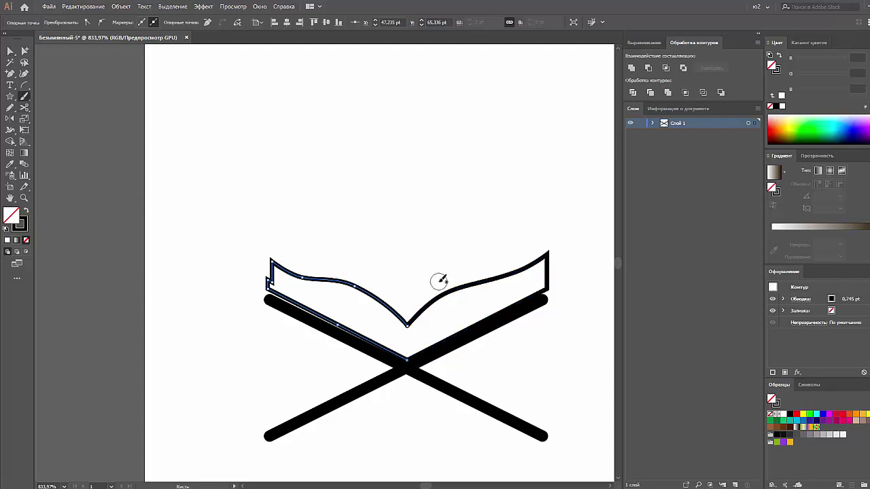
key(v)
shift+click(454, 308)
key(Delete)
key(ctrl+z)
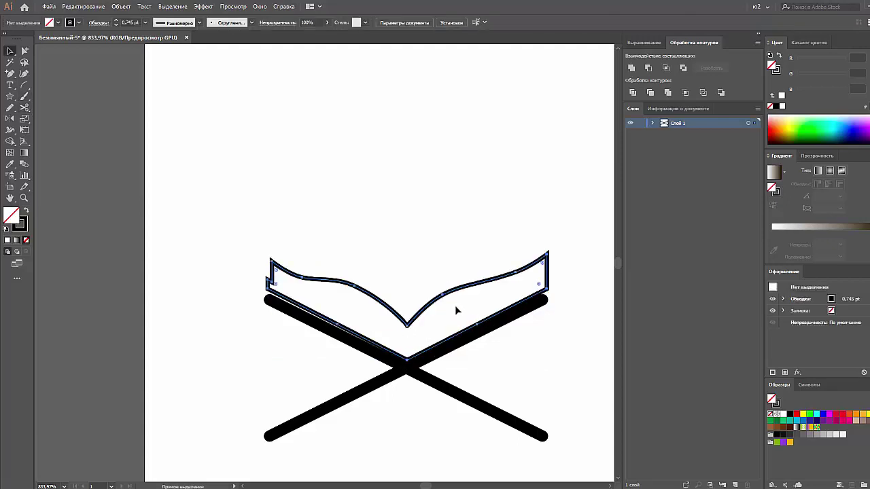
- Retry cutting the outline at its centre points, dismissing the Scissors warnings
click(23, 107)
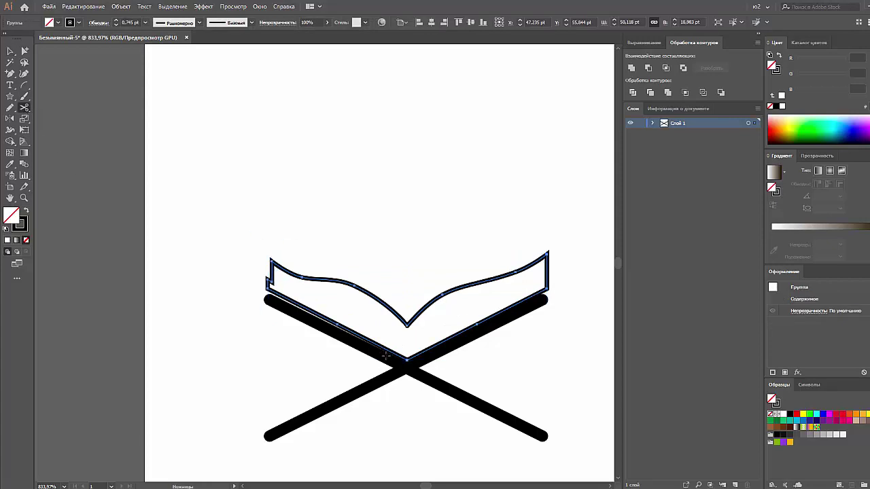
click(407, 358)
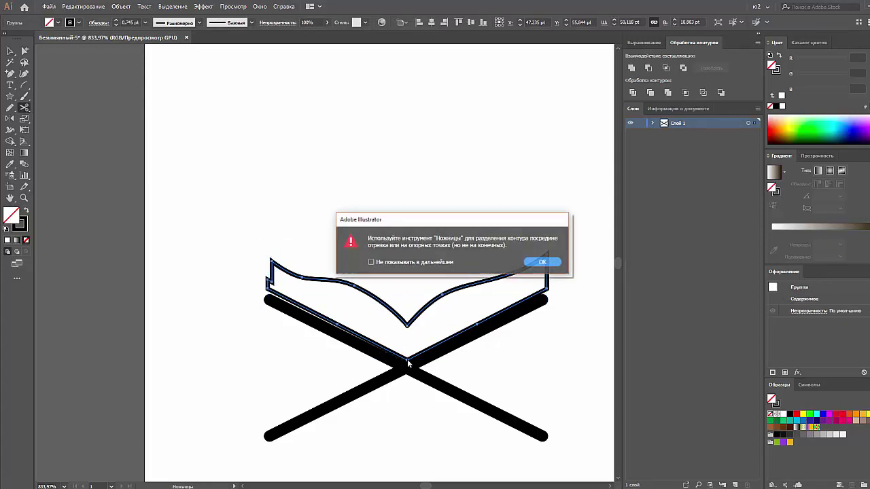
key(Return)
click(406, 359)
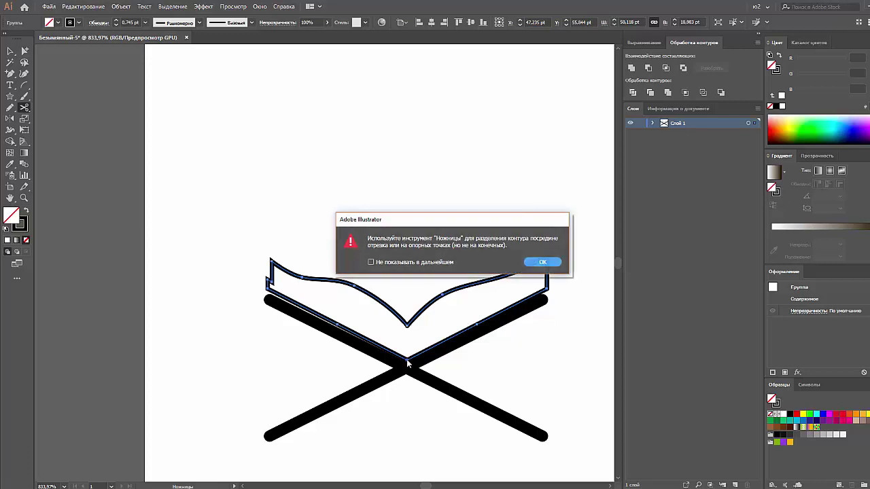
key(Return)
click(407, 325)
key(Return)
- Ungroup the outline, delete the right page half, and select the left page
key(v)
key(ctrl+shift+g)
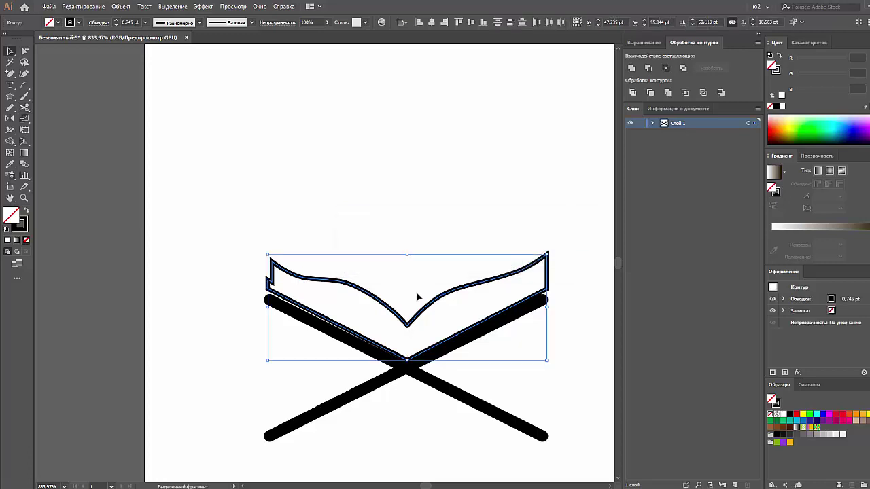
click(435, 315)
right_click(429, 310)
click(420, 298)
click(435, 316)
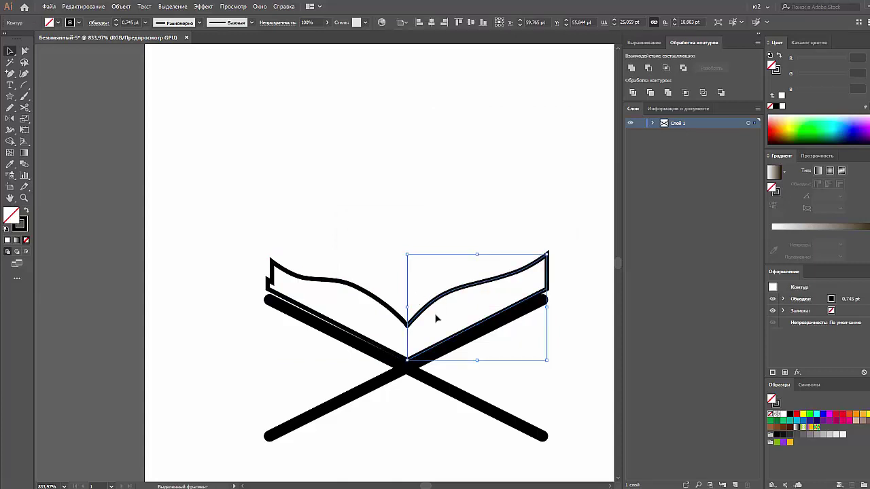
key(Delete)
click(273, 286)
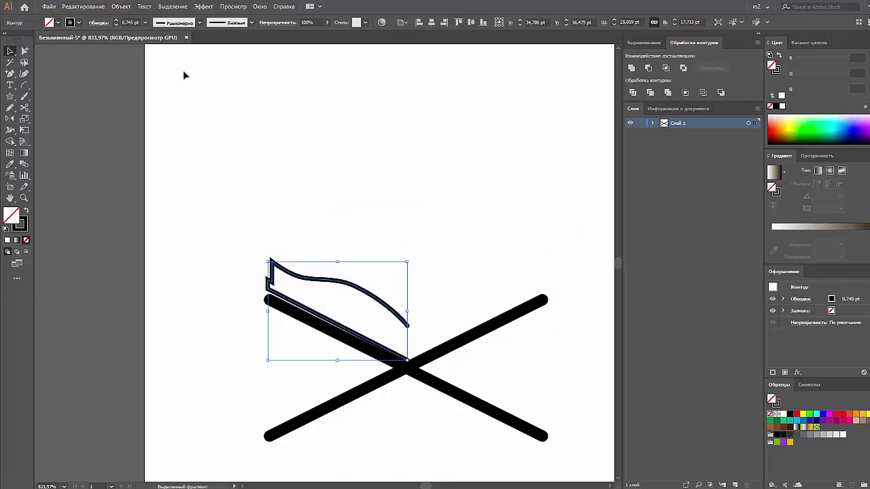
click(99, 22)
- Give the left page outline round stroke caps and a thinner stroke weight
click(92, 59)
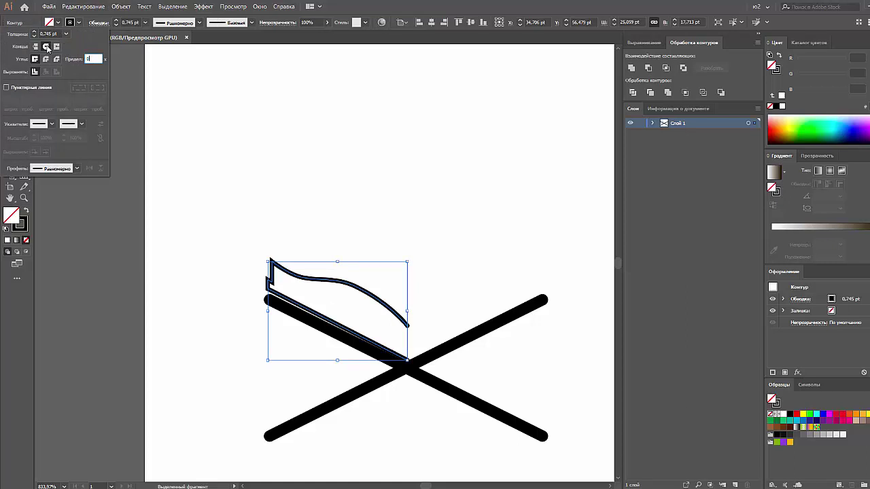
click(47, 47)
click(66, 33)
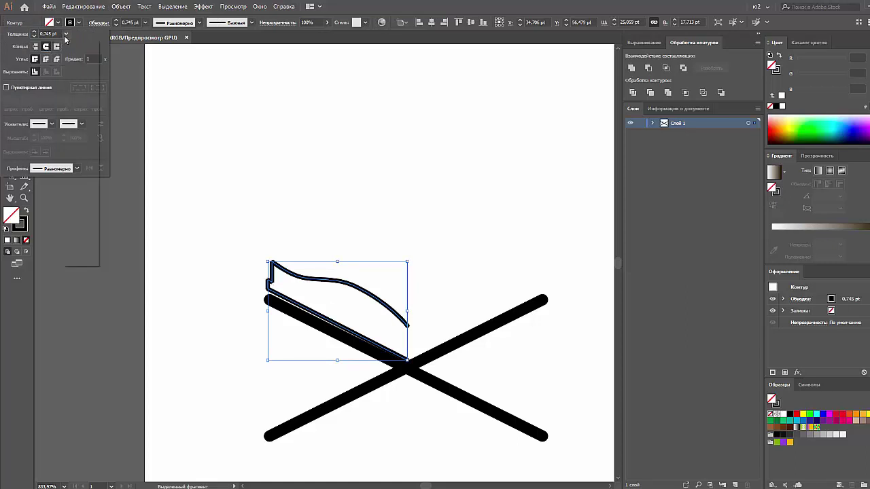
click(73, 59)
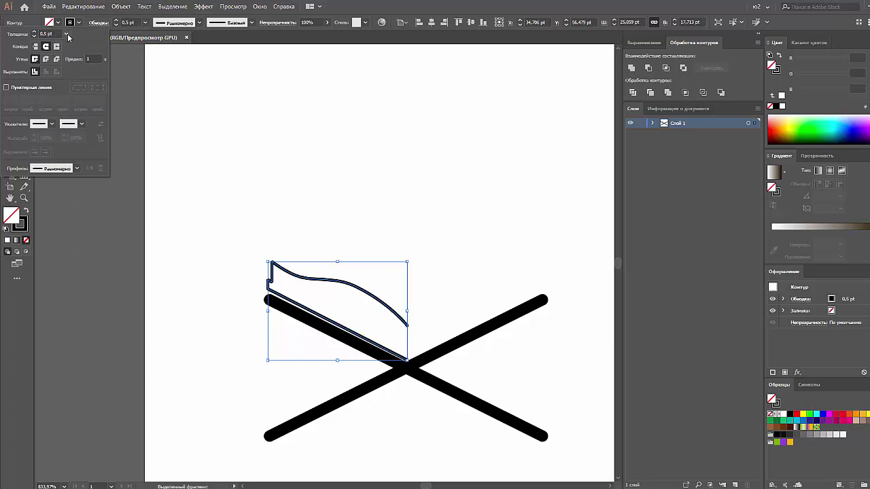
click(314, 221)
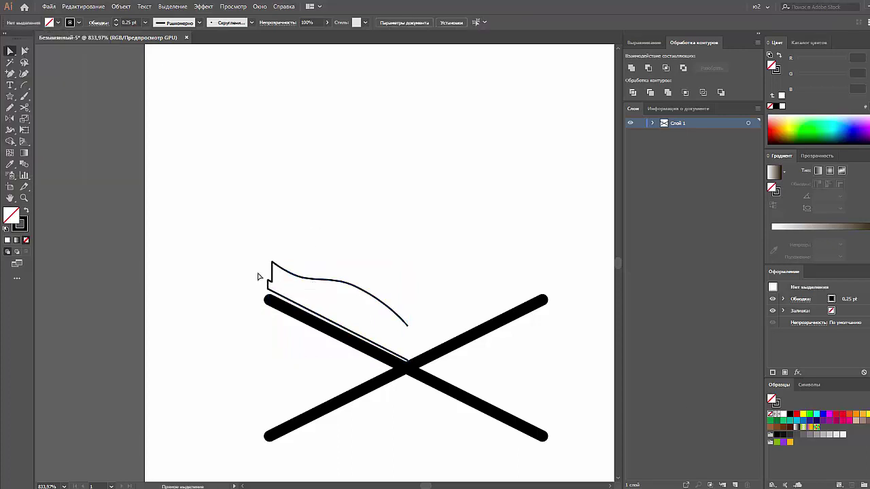
- Tidy the left-corner notch by moving its anchors lower and the top-left point up
drag(253, 280, 295, 317)
click(293, 312)
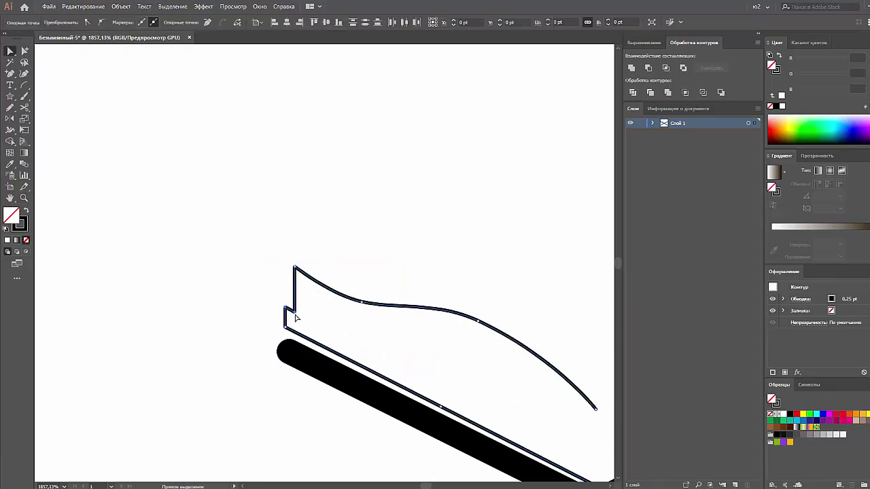
drag(293, 326, 294, 328)
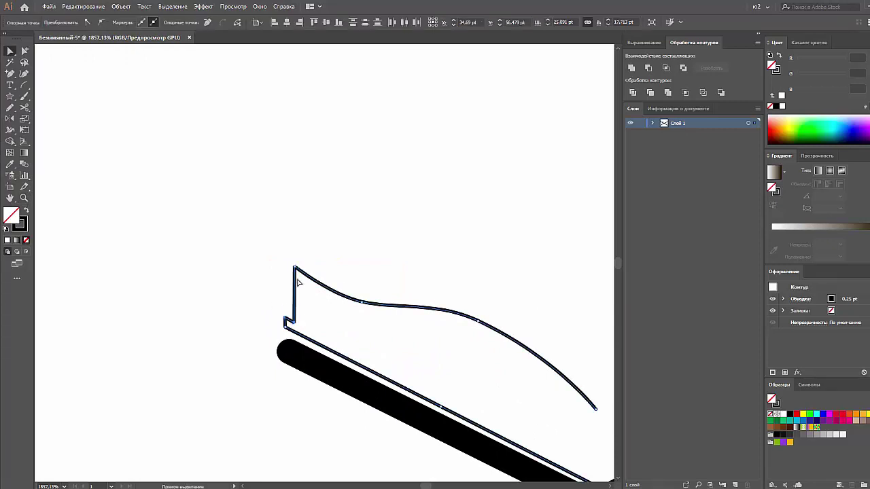
drag(294, 268, 295, 259)
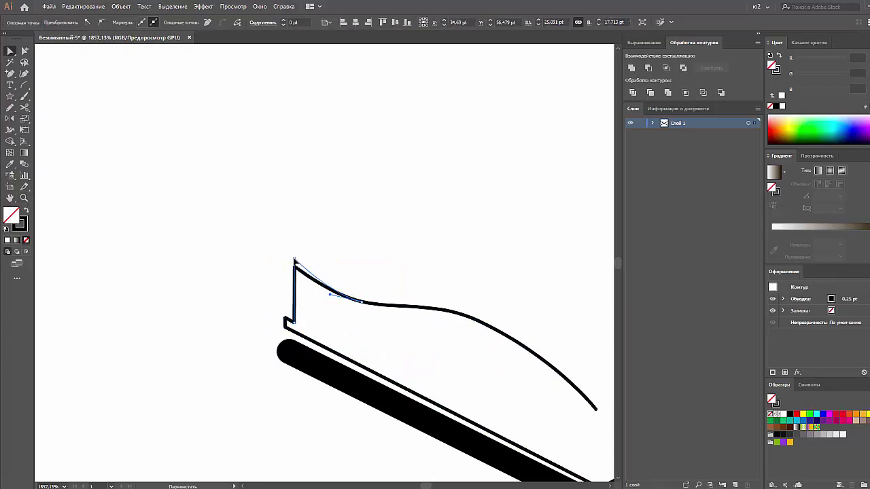
- Smooth the left page's curved top edge by adjusting its lower-right end
click(361, 304)
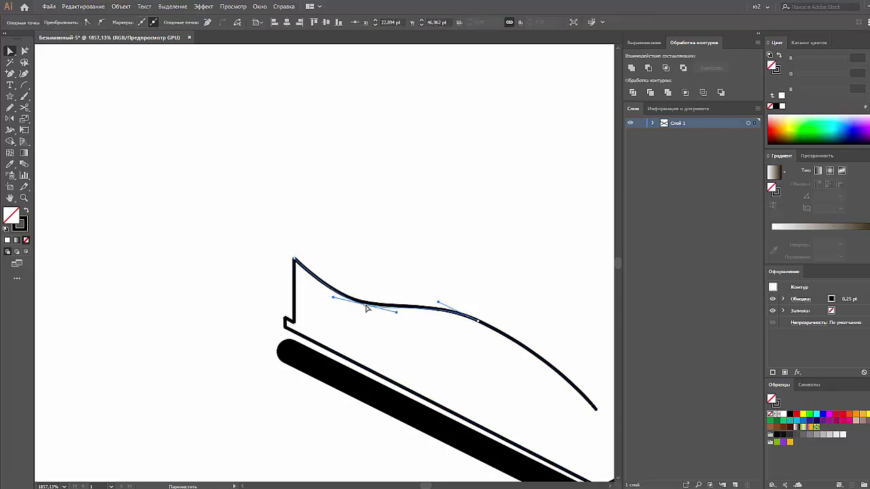
click(479, 322)
drag(481, 327, 484, 327)
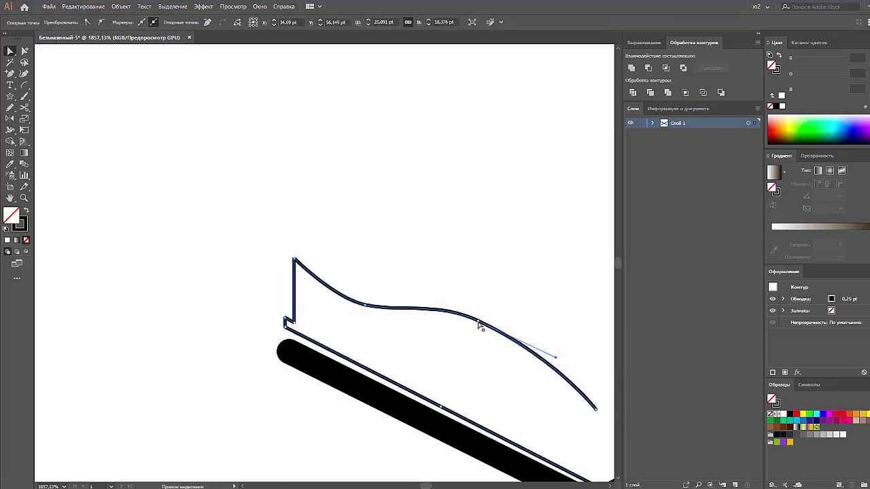
click(501, 302)
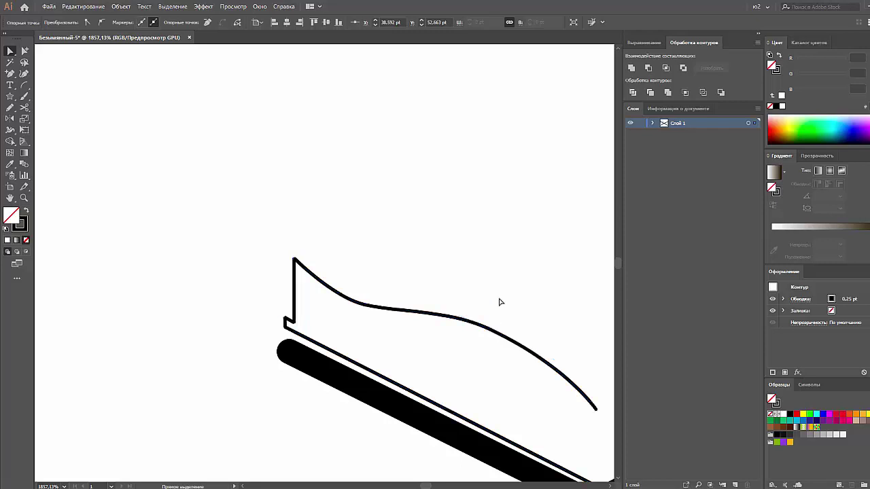
key(ctrl+minus)
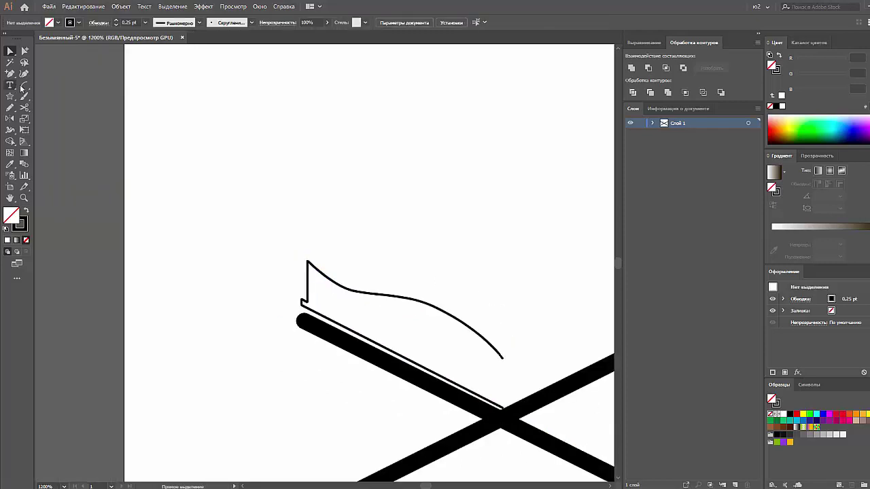
- Draw a straight line along the left page's lower edge, reaching the X crossing
click(23, 85)
key(backslash)
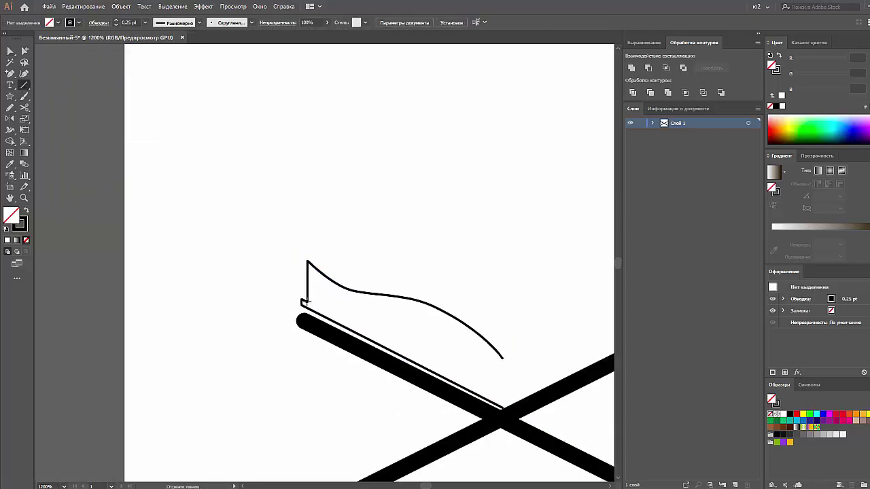
drag(306, 302, 502, 400)
key(v)
drag(527, 371, 459, 307)
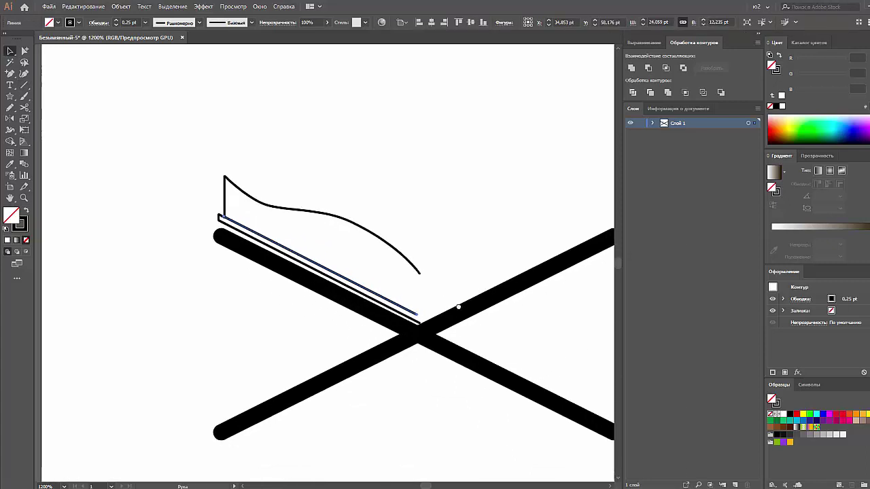
click(417, 325)
key(a)
click(417, 323)
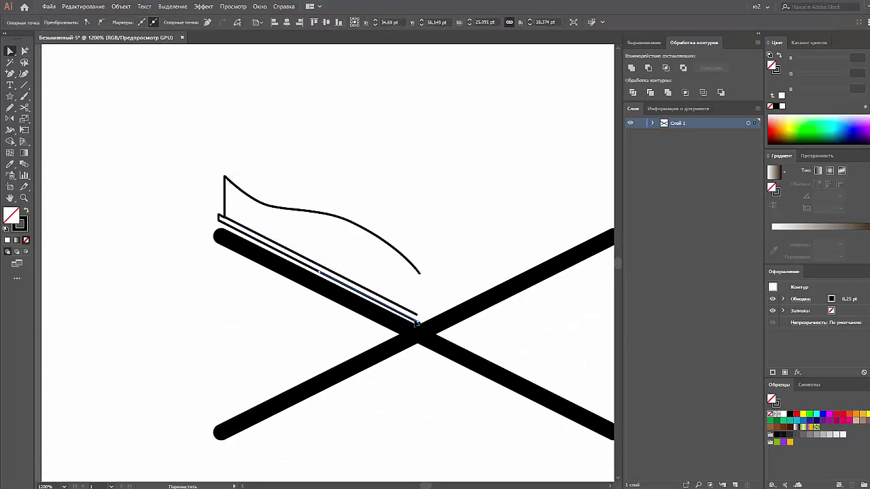
click(403, 316)
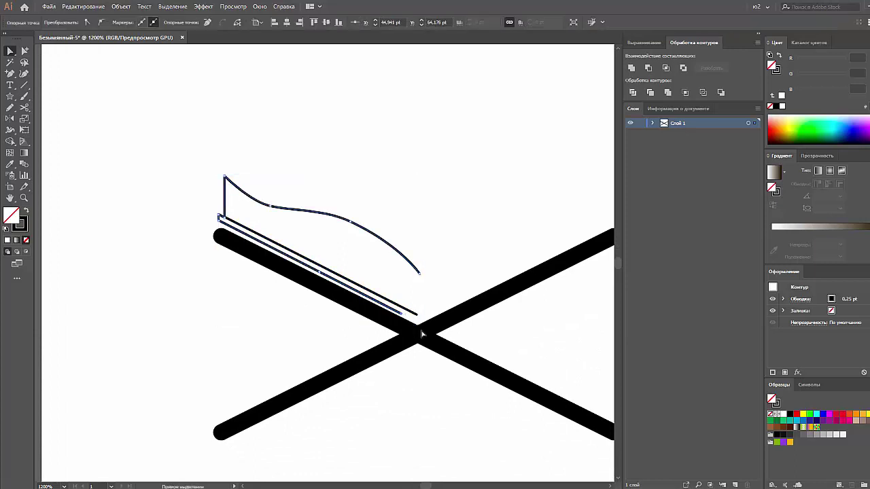
drag(10, 96, 68, 118)
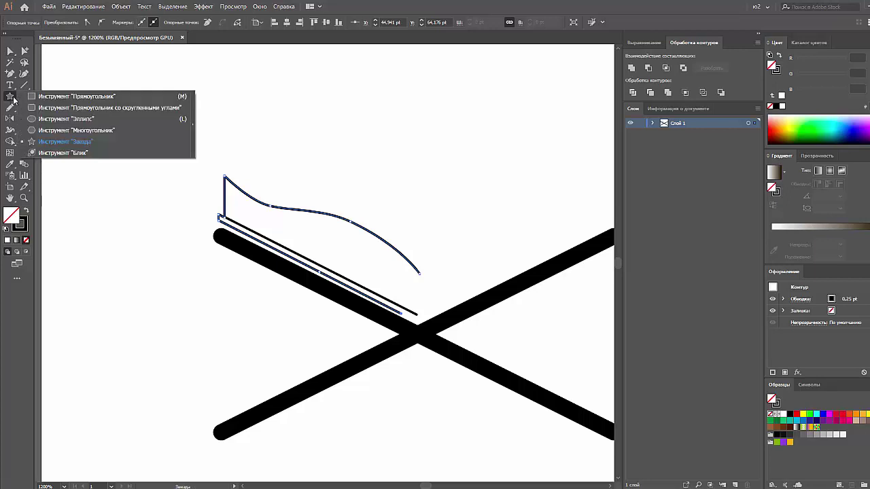
- Draw a small circle and erase its lower half, leaving a dome arc
drag(140, 147, 190, 157)
click(24, 107)
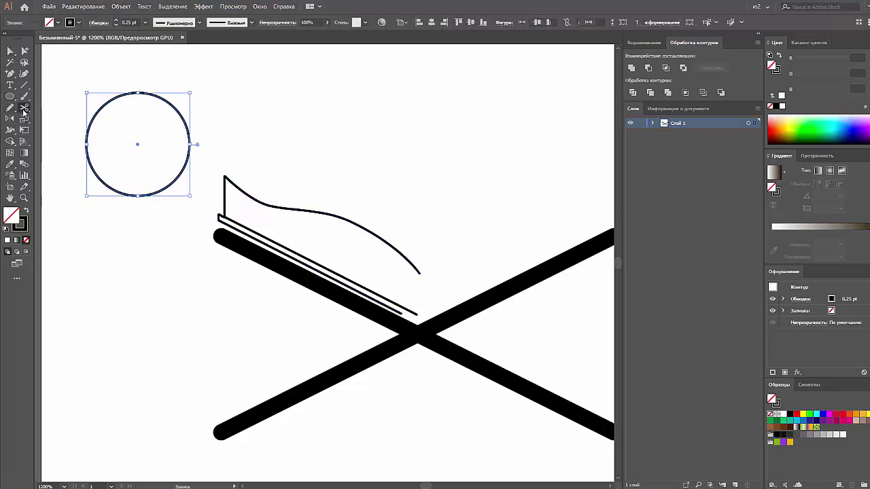
click(118, 112)
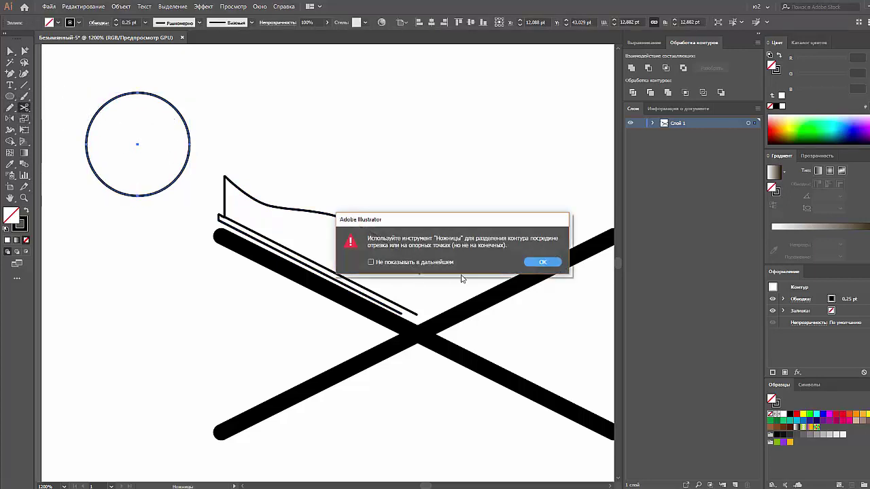
click(544, 262)
drag(24, 107, 68, 110)
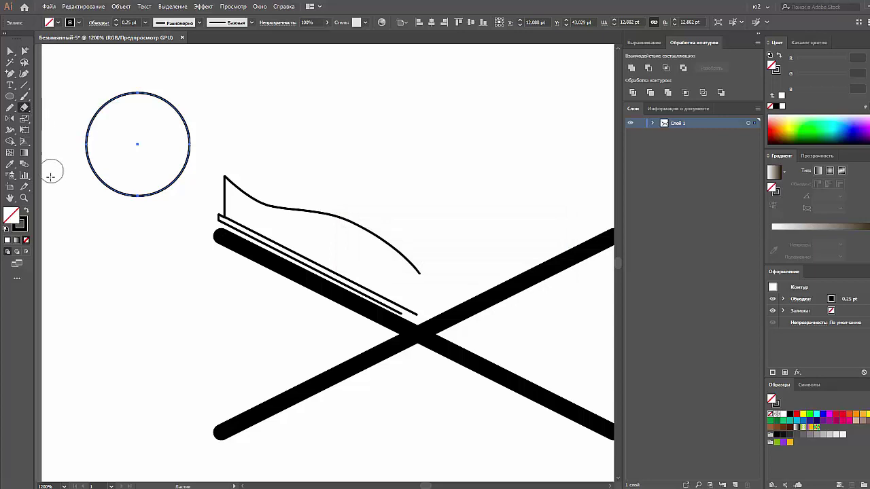
mouse_move(44, 203)
mouse_down()
mouse_move(237, 149)
mouse_move(250, 111)
mouse_up()
- Align the arc to the artboard's horizontal centre and top edge
click(10, 50)
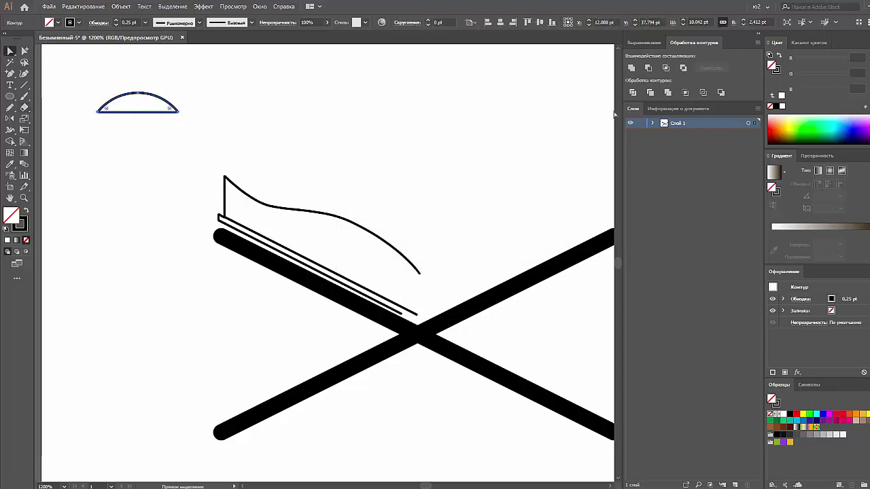
click(500, 23)
click(527, 24)
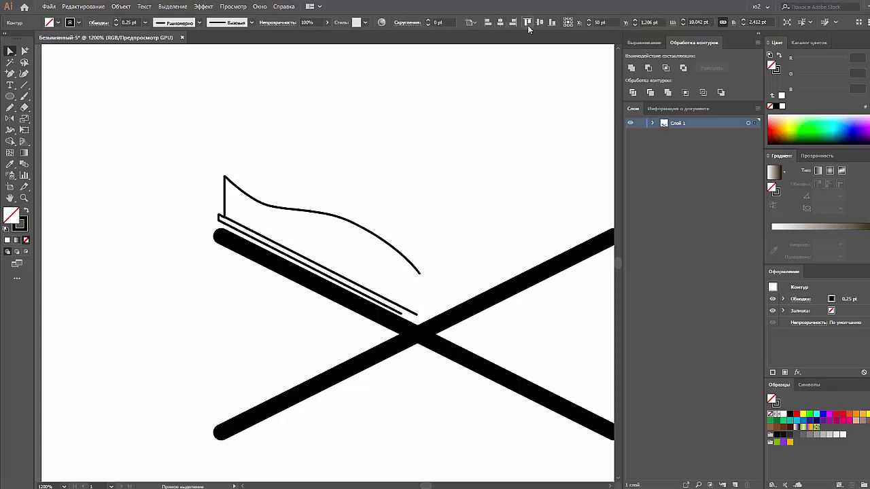
- Vertically centre the arc on the artboard and move it onto the X's crossing
click(493, 134)
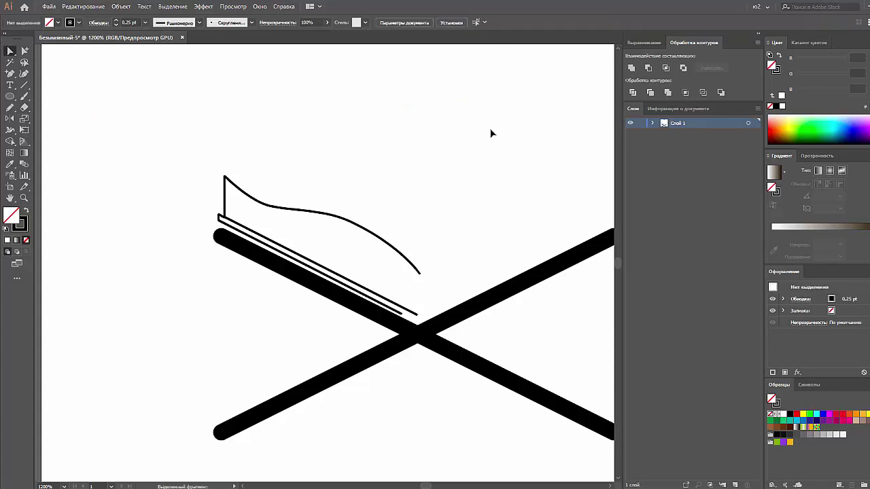
key(ctrl+minus)
key(ctrl+minus)
key(ctrl+minus)
key(ctrl+plus)
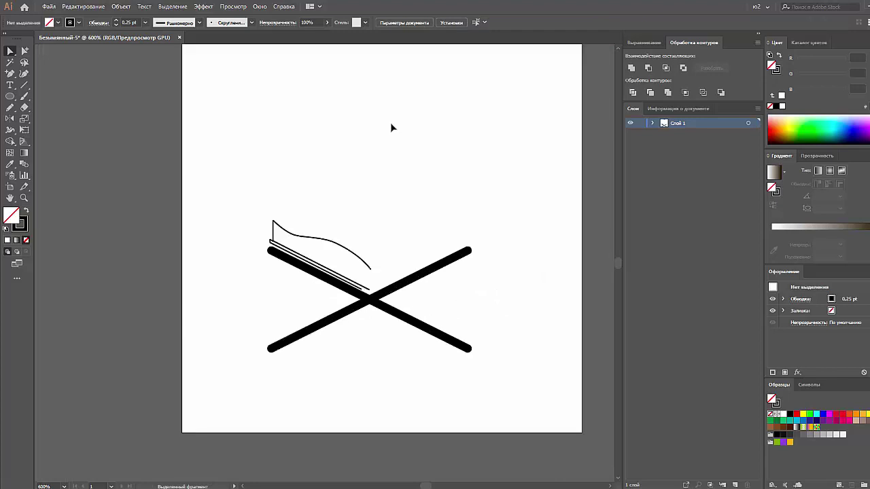
scroll(435, 149, up, 2)
drag(437, 91, 336, 128)
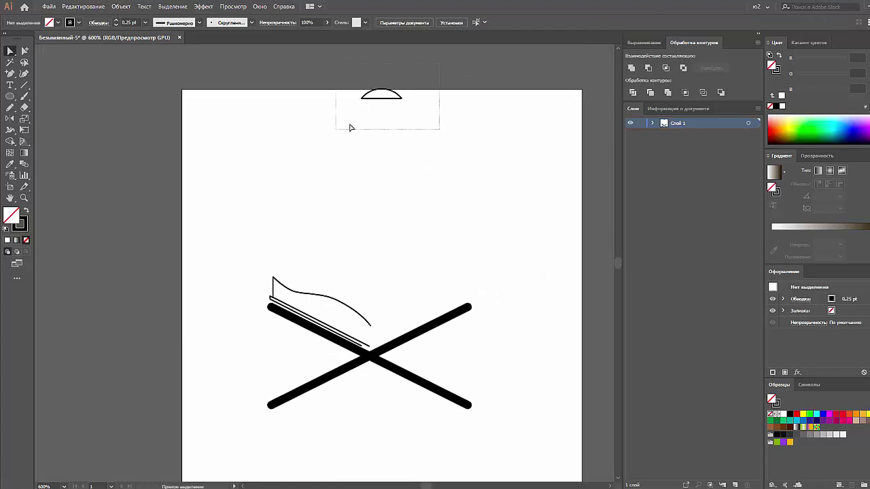
click(539, 22)
click(443, 343)
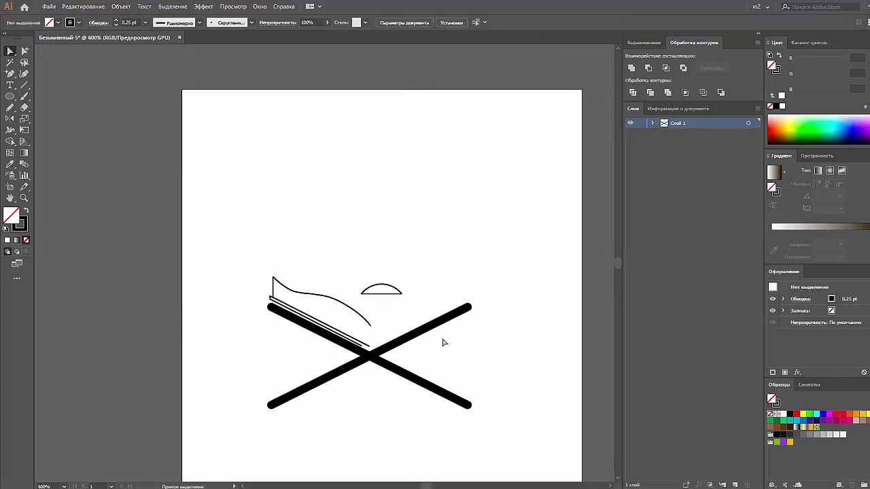
click(390, 294)
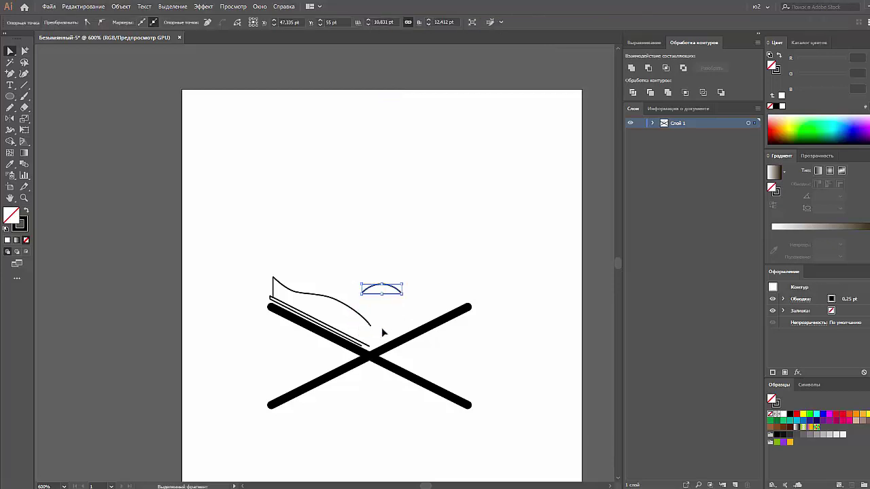
click(418, 292)
drag(393, 294, 384, 345)
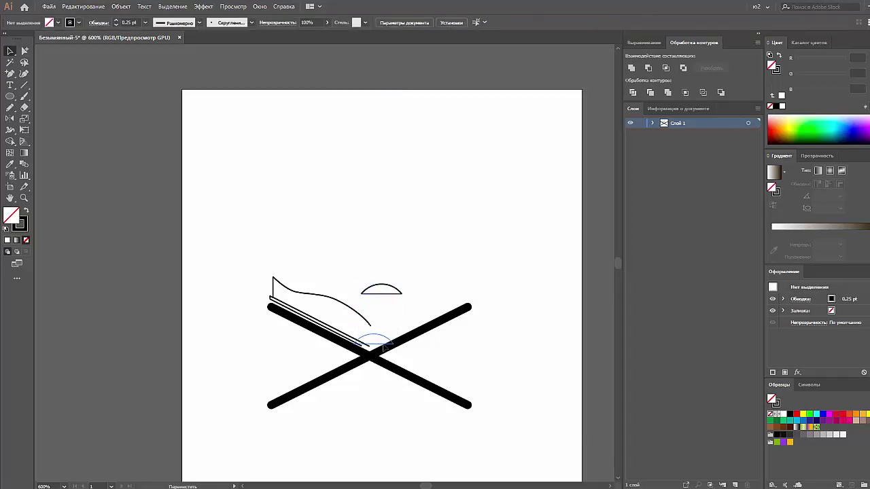
- Shrink the arc around its centre into a small spine cap at the crossing
scroll(386, 350, up, 1)
scroll(398, 346, up, 1)
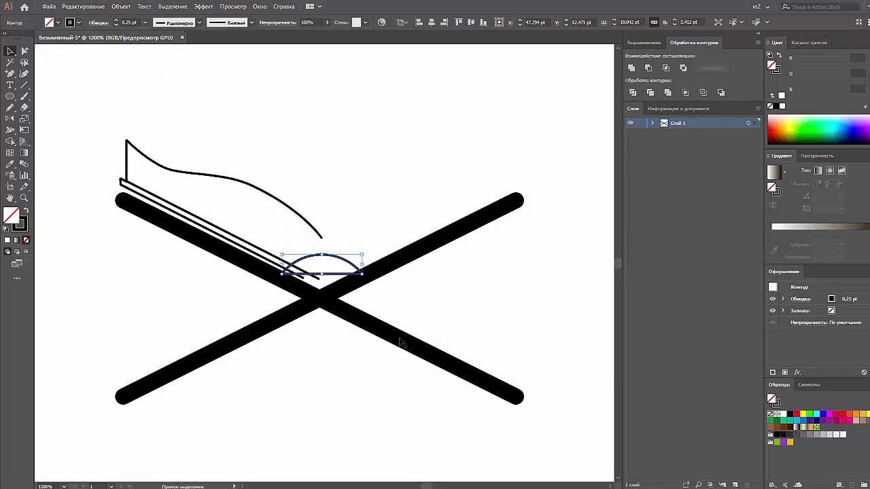
scroll(336, 387, down, 1)
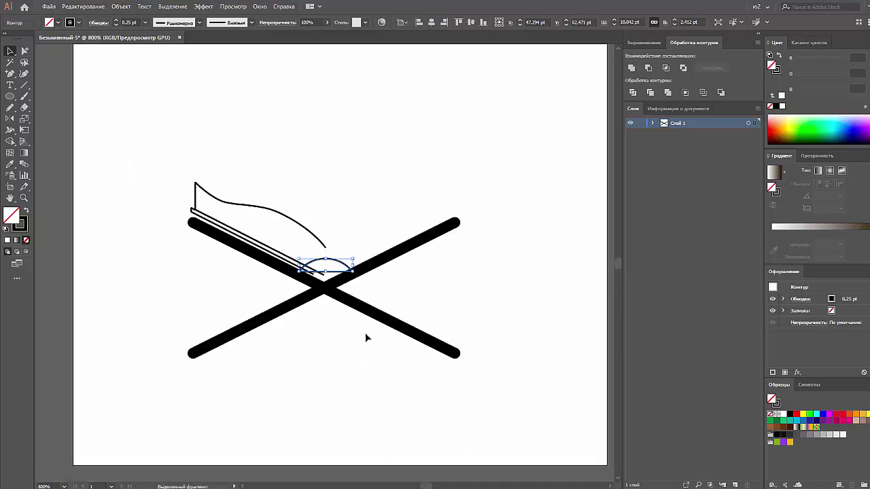
drag(354, 267, 345, 269)
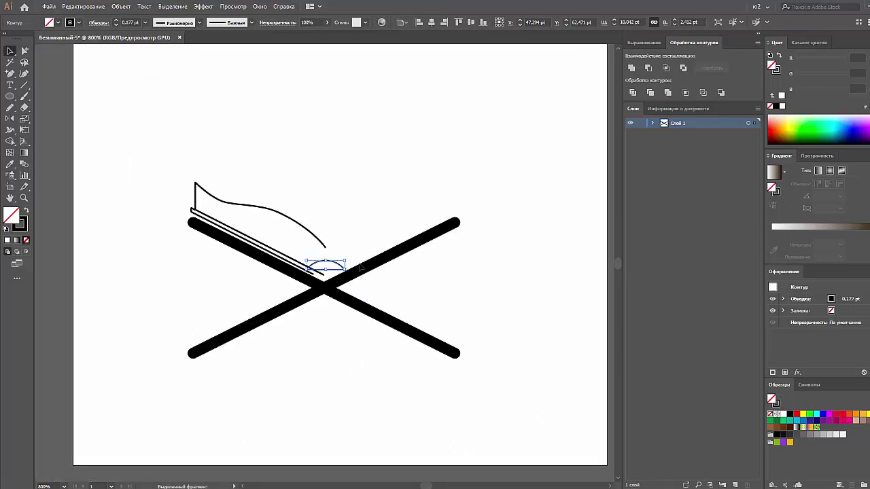
click(327, 246)
scroll(326, 246, up, 1)
scroll(327, 246, left, 1)
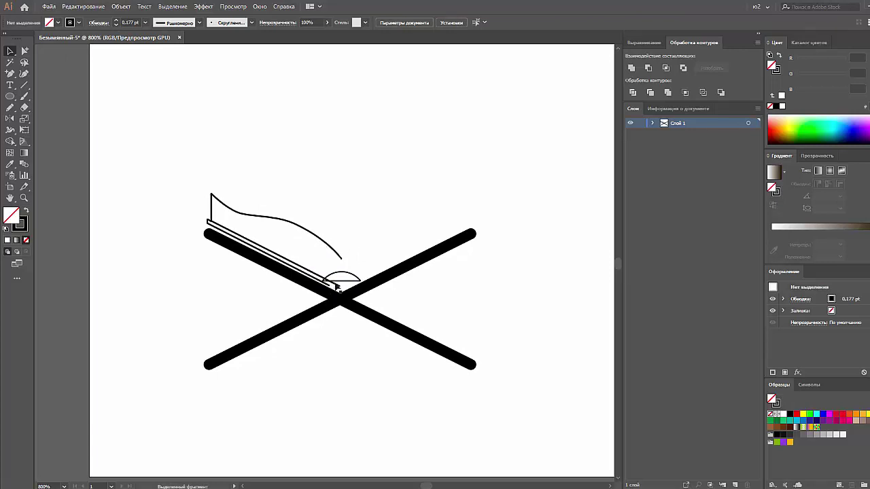
click(337, 281)
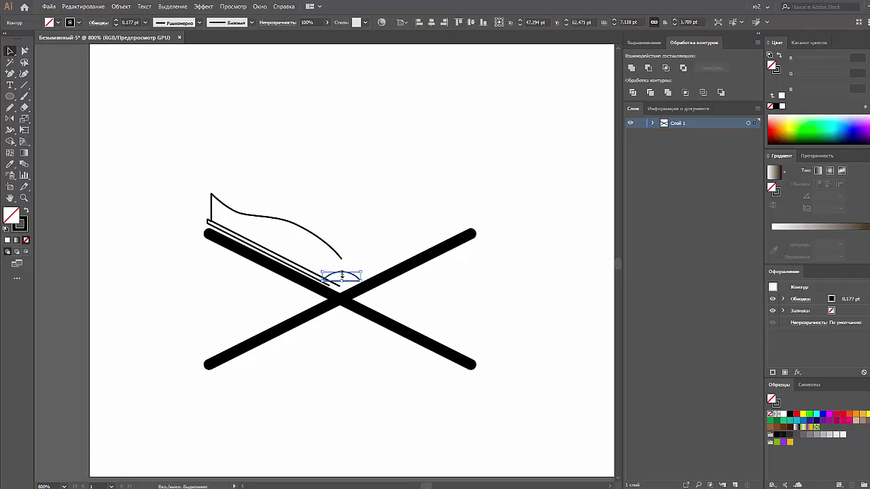
click(366, 259)
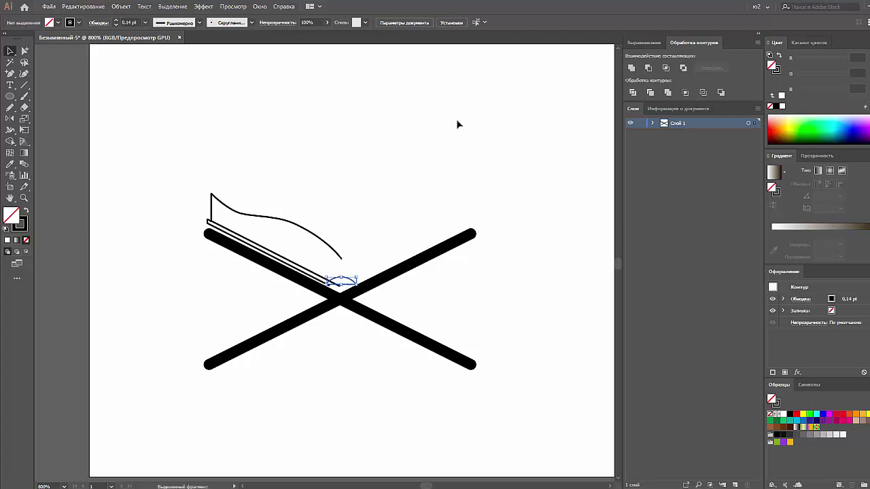
- Centre the black X horizontally on the artboard
drag(405, 188, 466, 363)
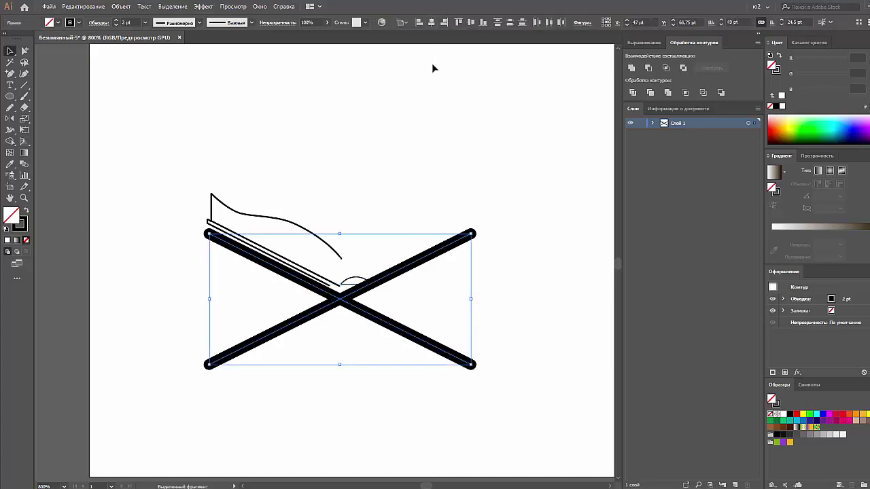
click(431, 25)
click(369, 163)
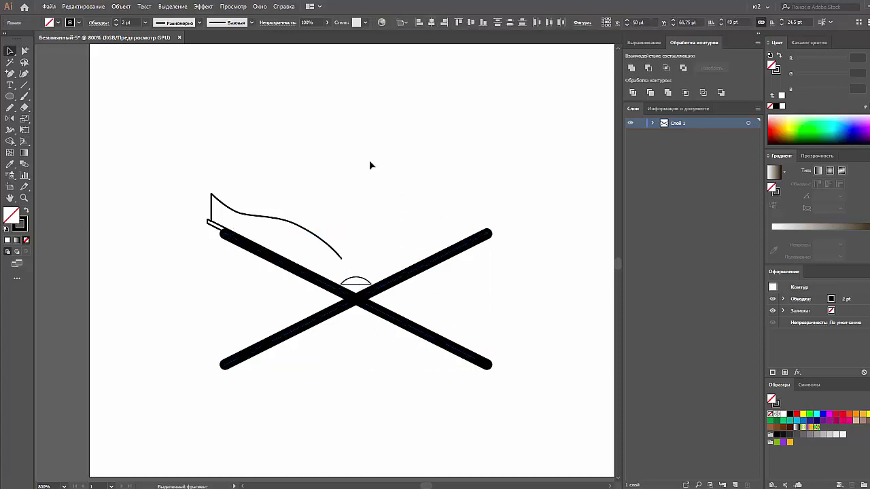
- Shift the left page toward the spine and extend its edge line down to the arc
click(214, 229)
mouse_move(273, 216)
mouse_down()
mouse_move(238, 217)
mouse_move(253, 215)
mouse_up()
click(354, 286)
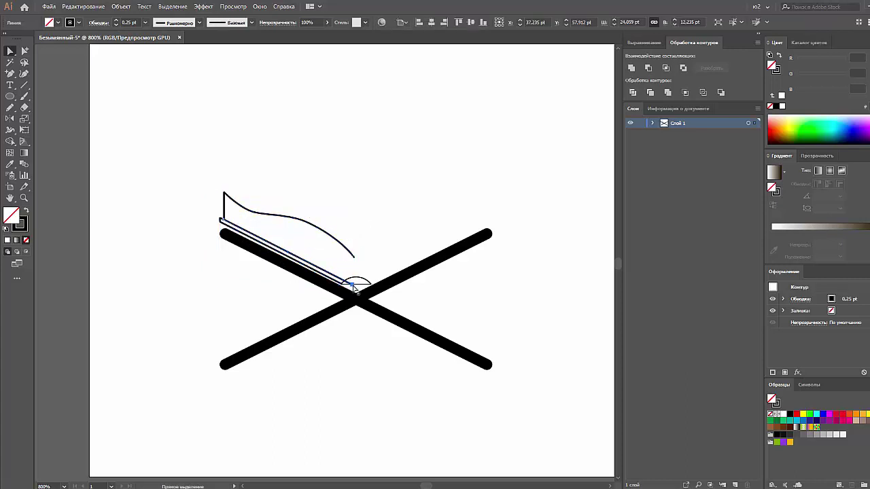
drag(353, 288, 345, 284)
click(415, 246)
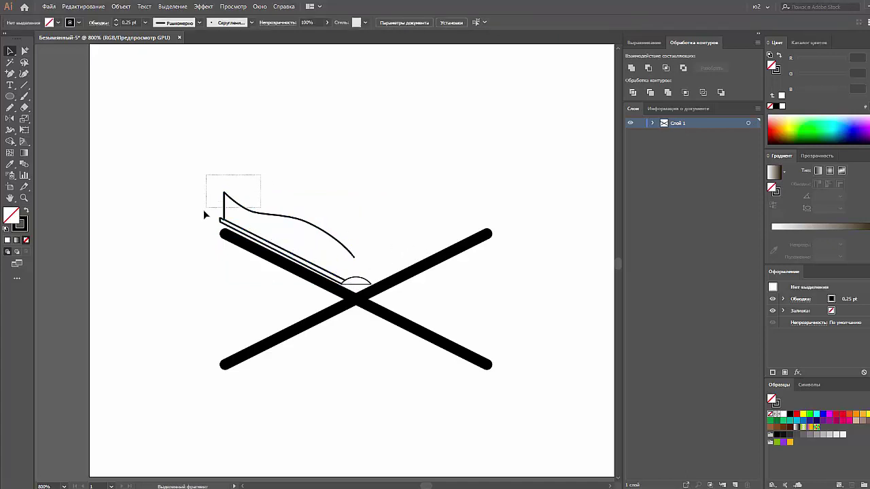
- Zoom in to check the page's lower edge, then zoom out to the whole drawing
mouse_move(213, 231)
mouse_down()
mouse_move(184, 217)
mouse_move(319, 278)
mouse_up()
click(161, 207)
key(z)
key(v)
click(248, 246)
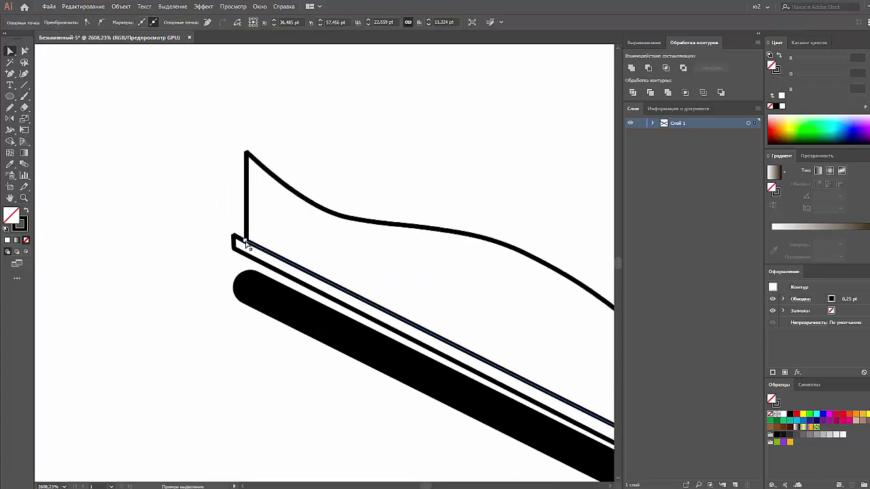
click(287, 247)
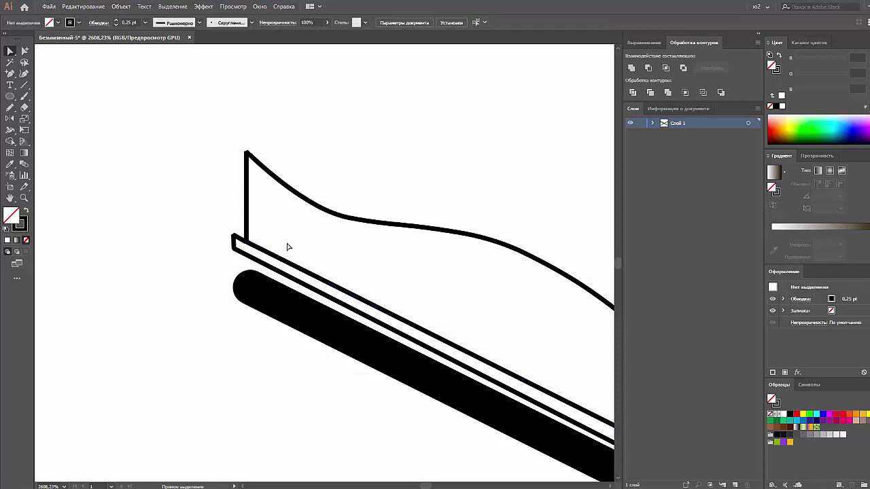
key(ctrl+minus)
key(ctrl+minus)
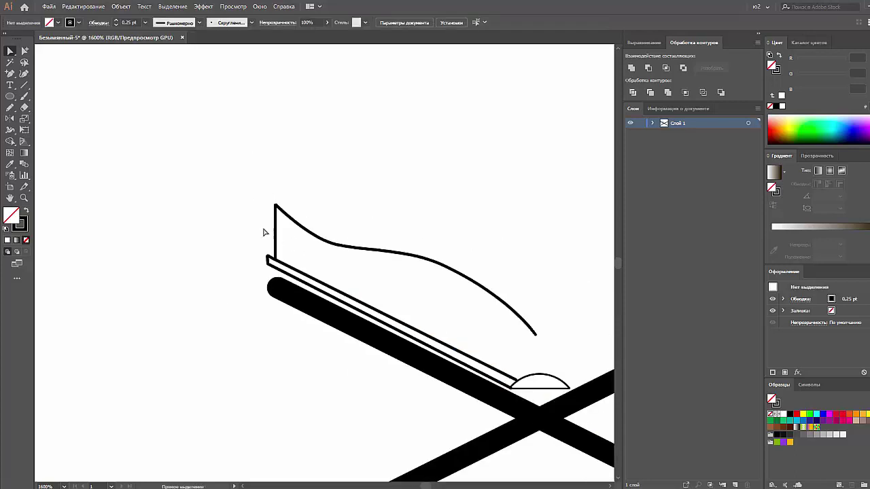
key(ctrl+minus)
scroll(429, 304, right, 3)
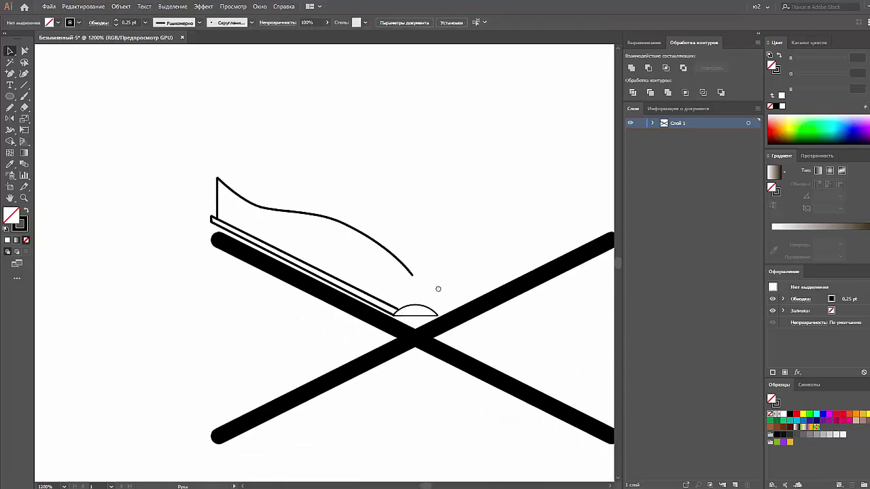
scroll(435, 287, right, 2)
key(ctrl+minus)
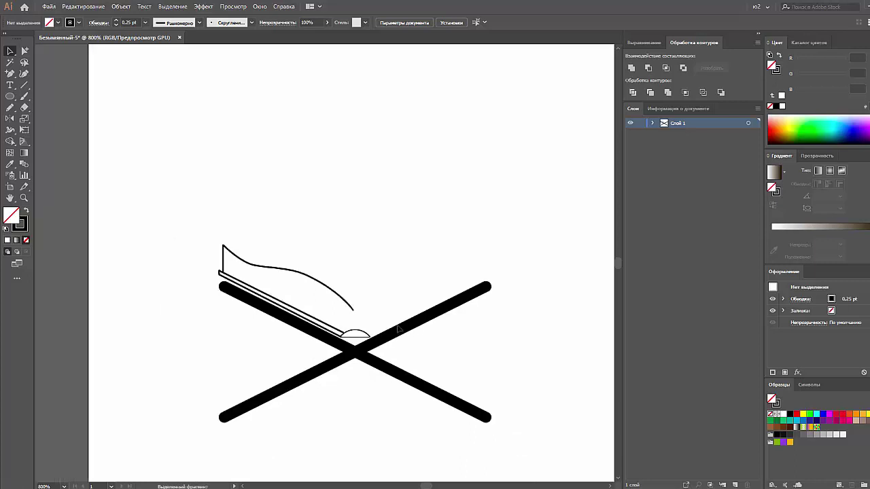
drag(259, 223, 231, 291)
key(o)
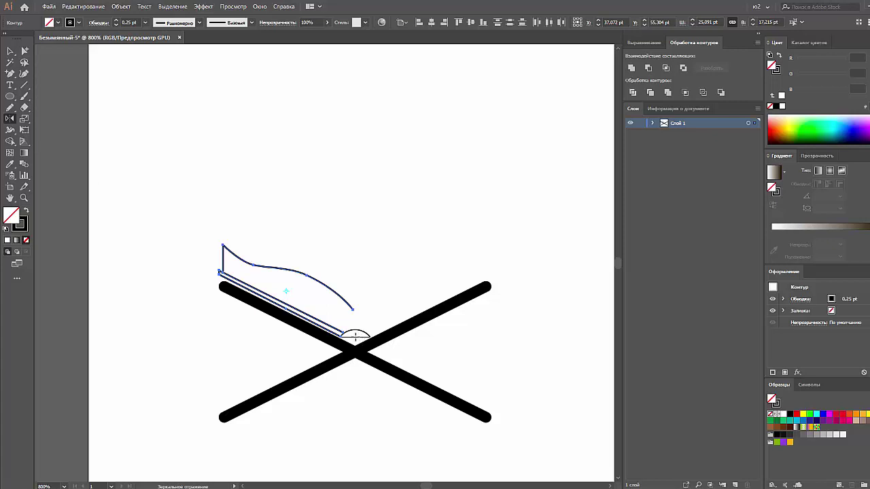
drag(278, 270, 386, 267)
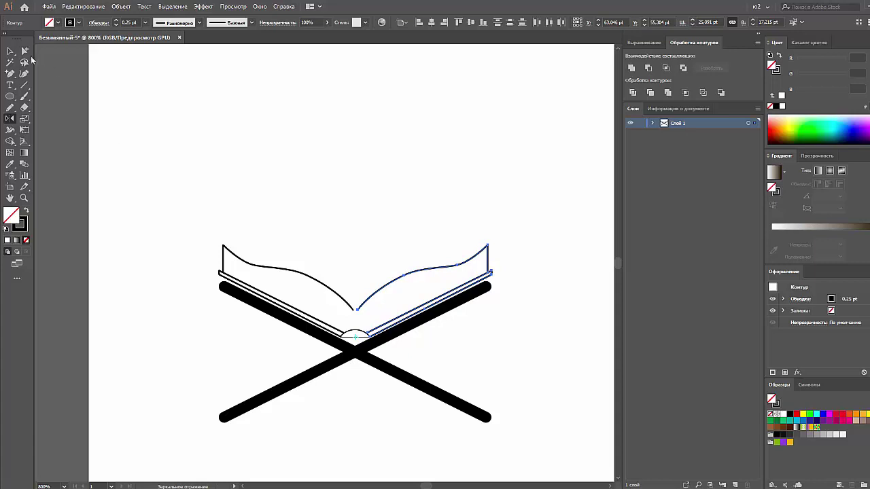
click(10, 51)
key(ctrl+plus)
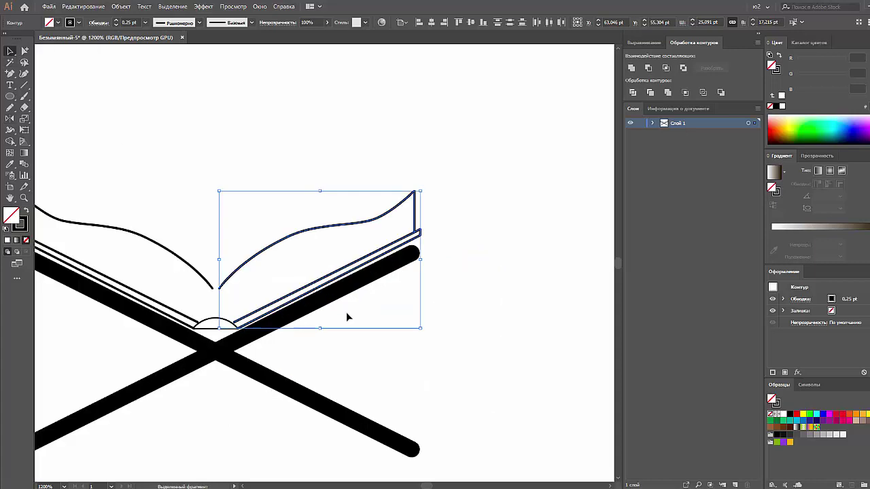
drag(303, 351, 373, 383)
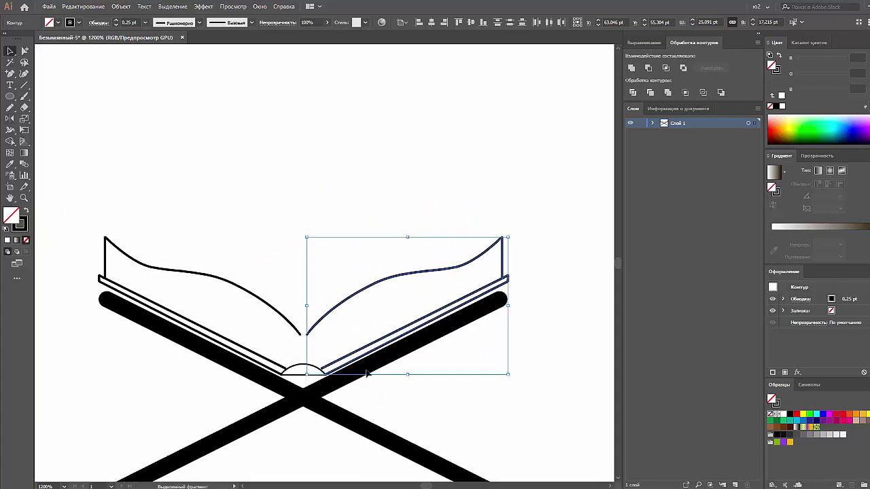
click(326, 345)
key(a)
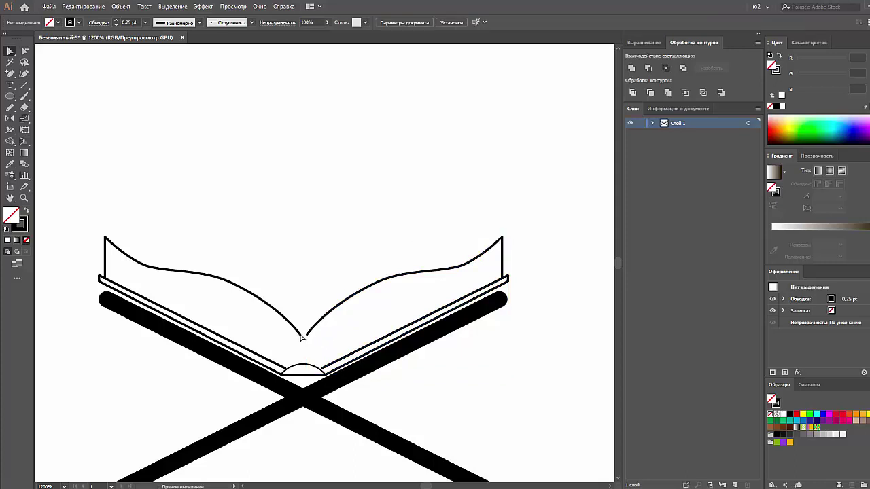
click(301, 335)
click(305, 337)
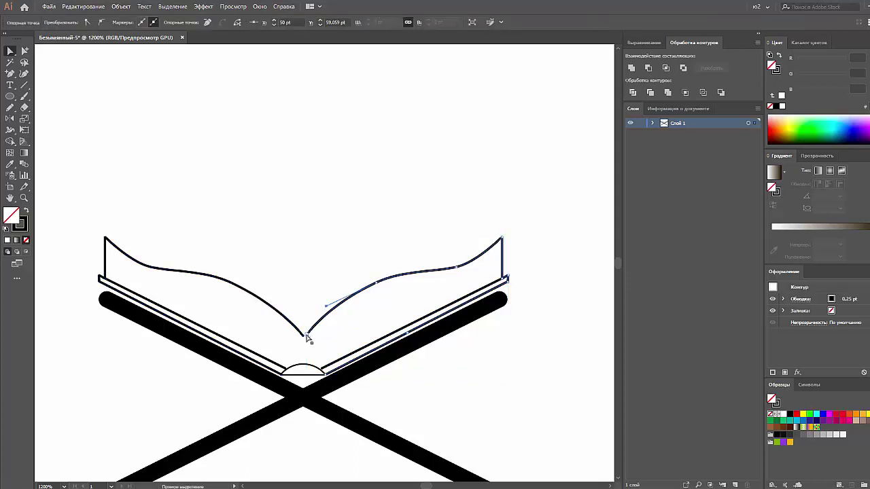
click(330, 373)
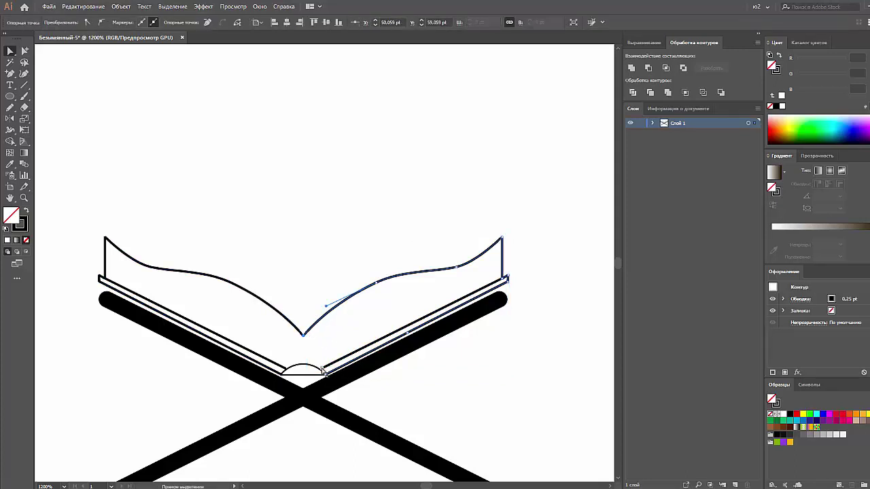
click(336, 356)
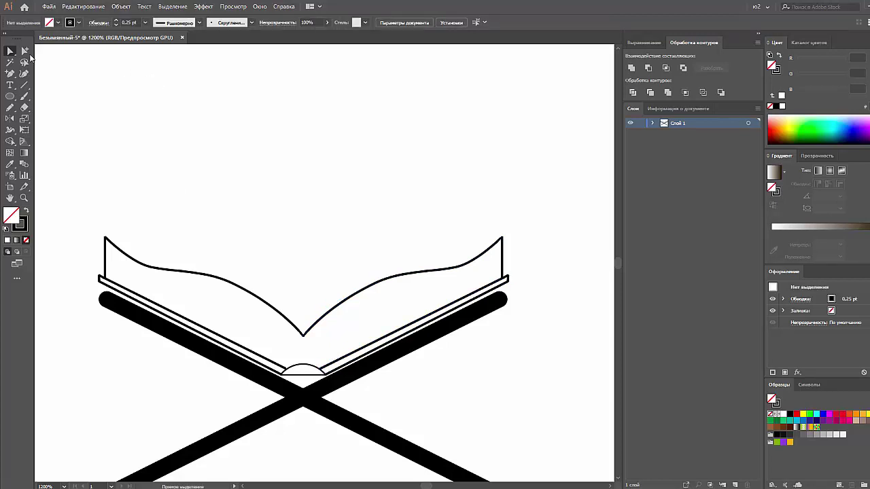
drag(354, 253, 270, 378)
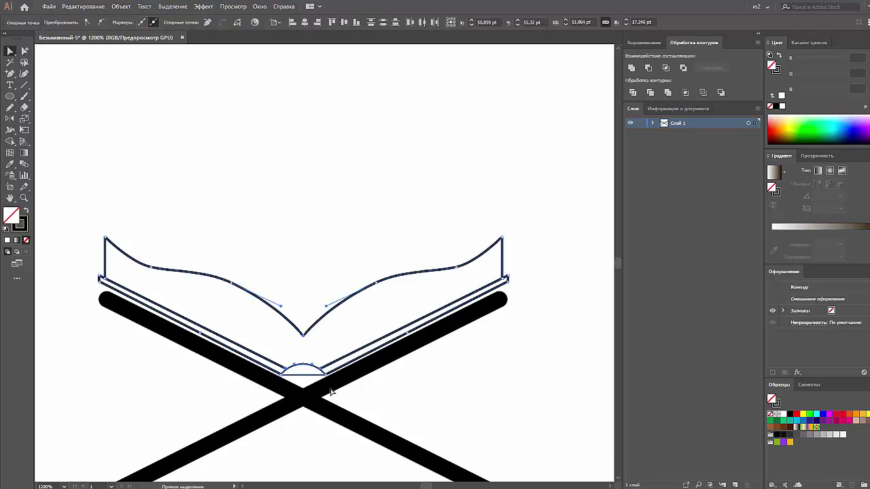
click(316, 311)
shift+click(278, 389)
drag(303, 420, 285, 396)
drag(201, 406, 442, 458)
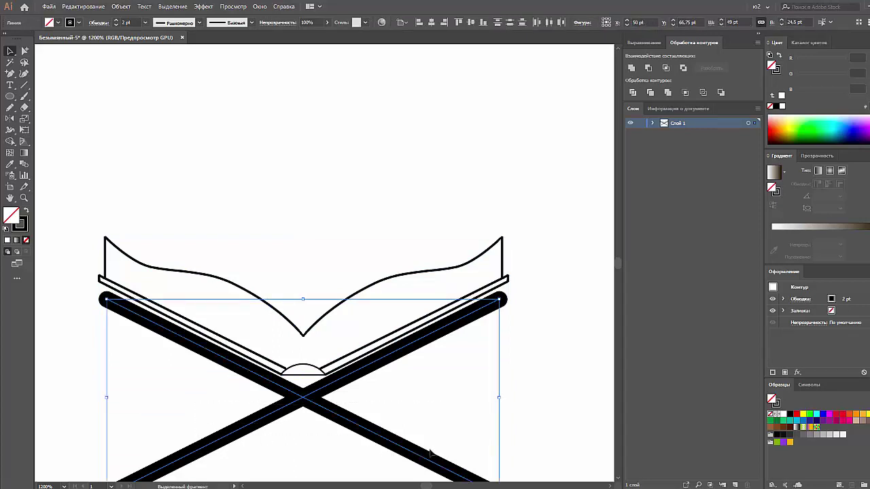
- Draw a horizontal crossbar between the stand legs and select all the stand bars
click(427, 416)
key(ctrl+minus)
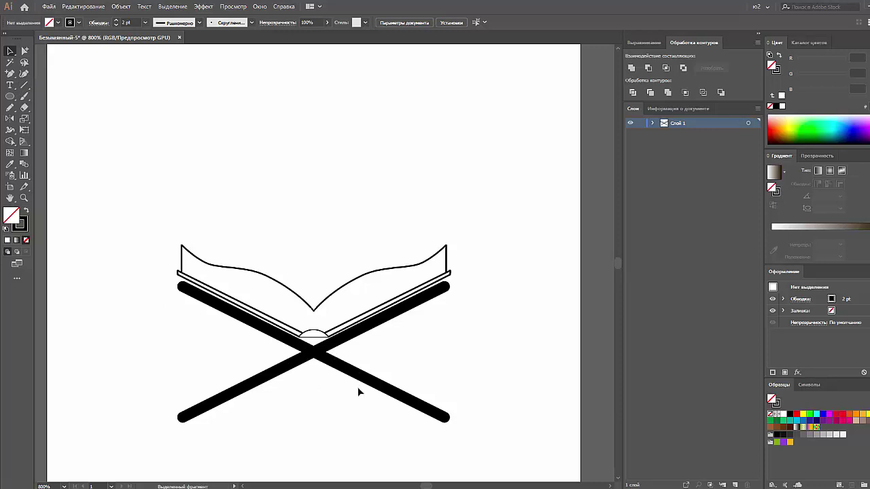
click(24, 85)
drag(268, 376, 363, 378)
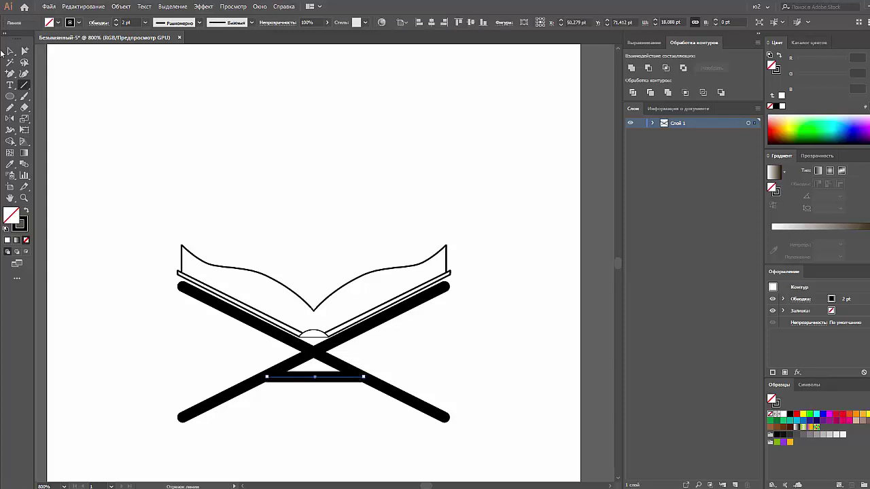
click(9, 51)
click(65, 83)
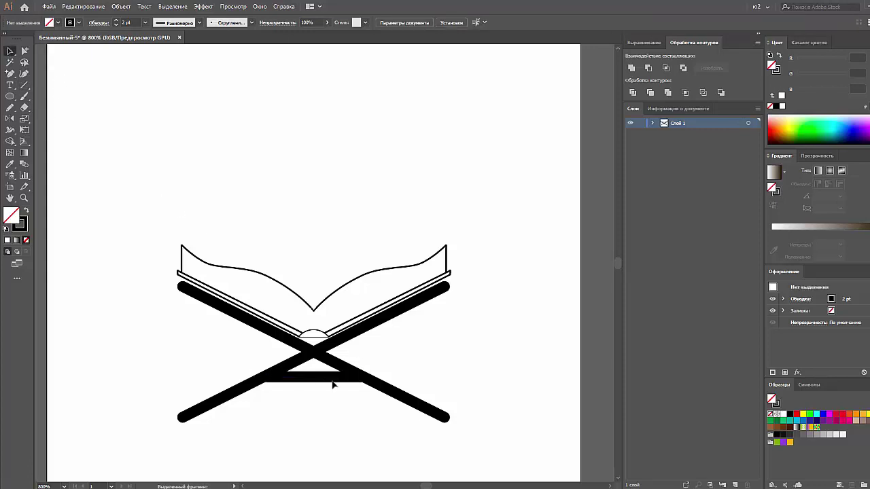
drag(406, 355, 208, 419)
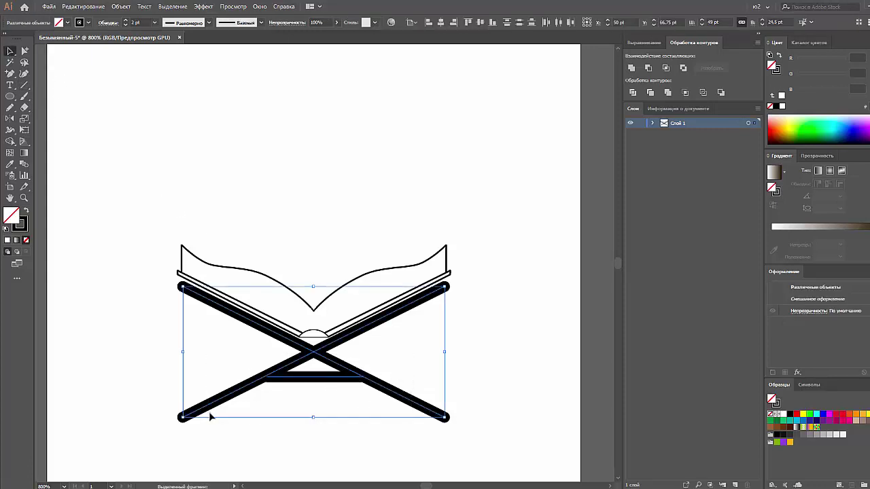
- Group the stand, then colour all book and stand strokes grey-green (R104 G117 B114)
key(ctrl+g)
click(233, 423)
drag(460, 216, 282, 279)
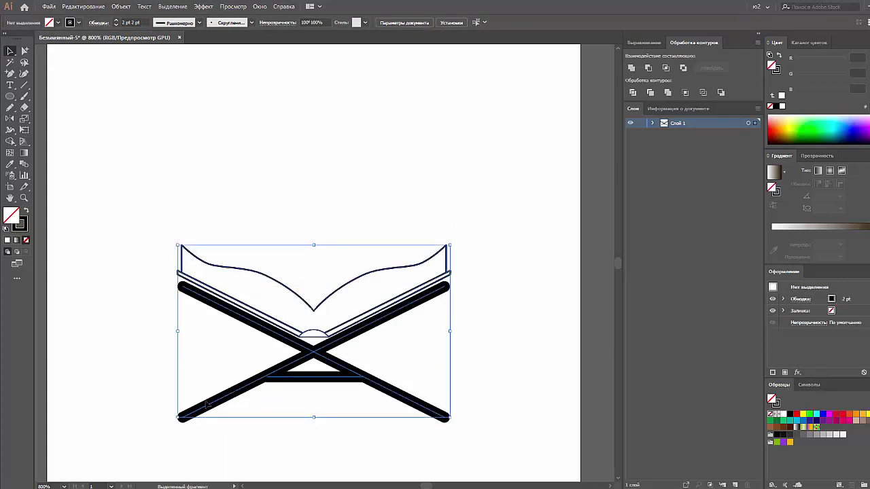
click(776, 70)
drag(799, 60, 818, 60)
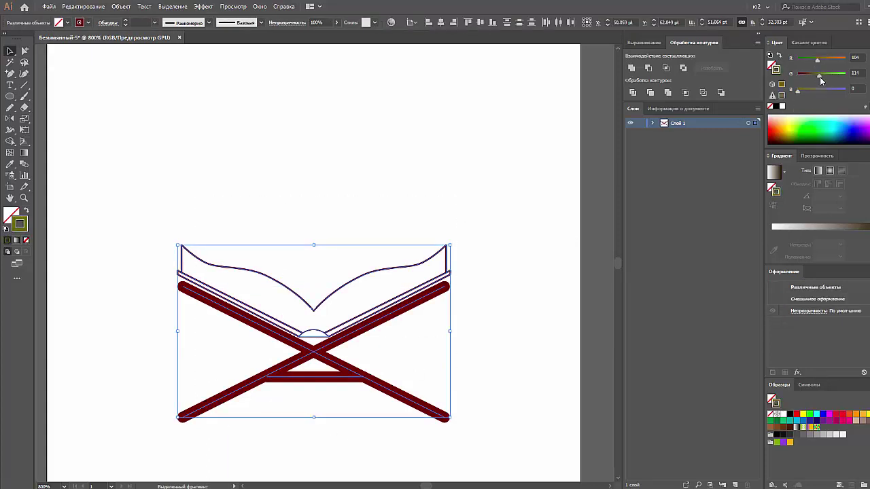
- Alt-drag a copy of the artwork to the artboard's upper right and zoom to 600%
key(ctrl+minus)
key(ctrl+minus)
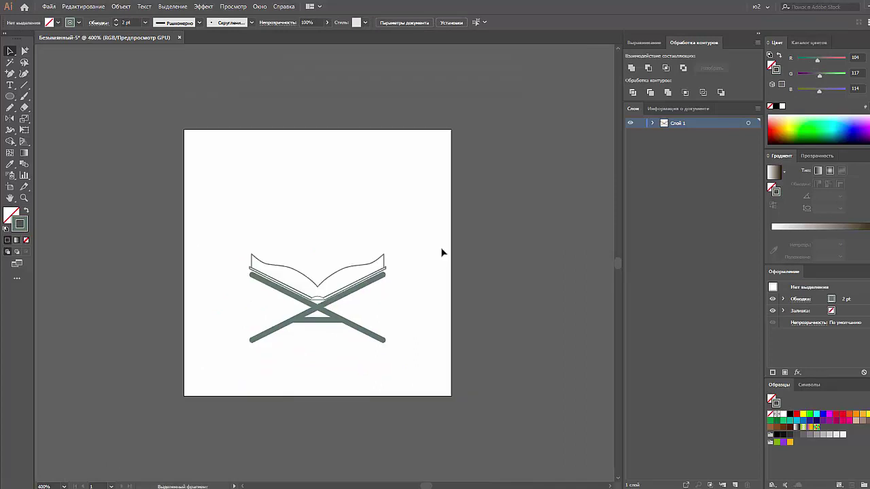
mouse_move(272, 334)
mouse_down()
mouse_move(516, 222)
mouse_move(485, 225)
mouse_up()
click(473, 294)
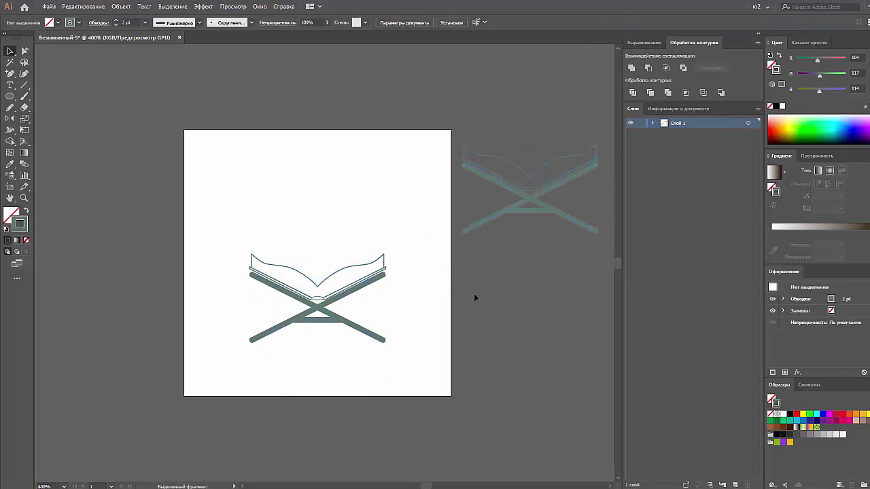
key(ctrl+plus)
key(ctrl+minus)
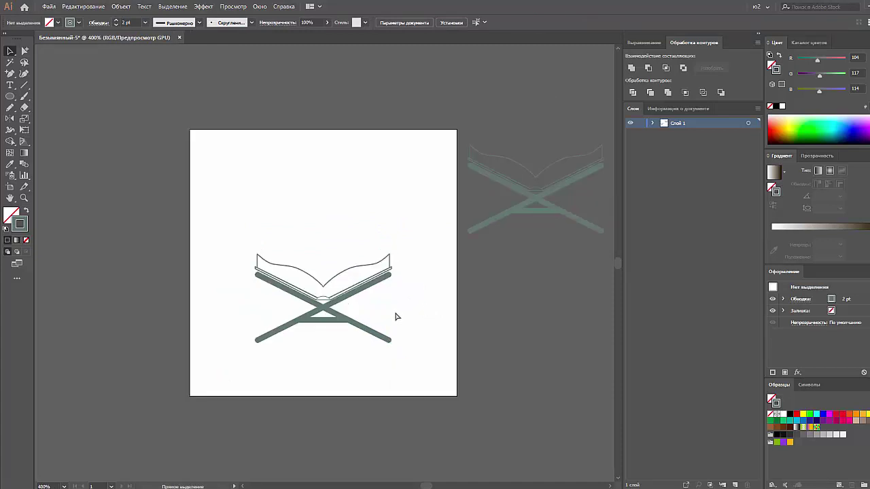
key(ctrl+plus)
click(380, 360)
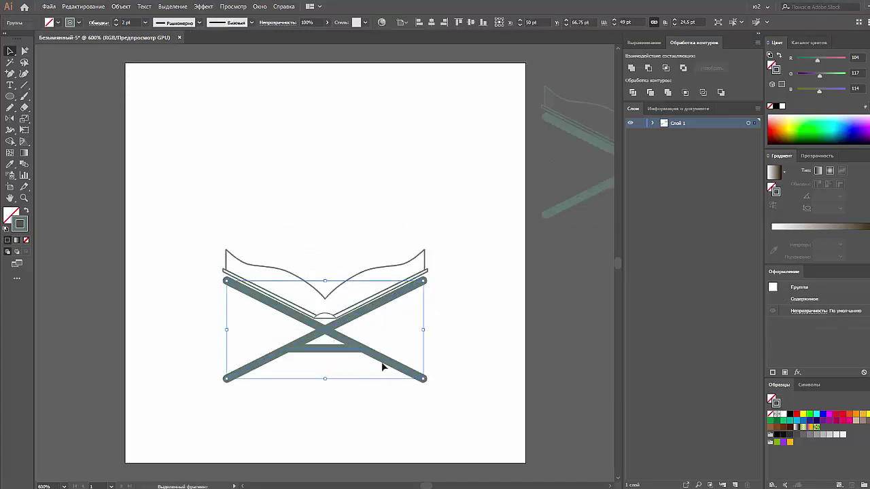
- Try stand stroke weights of 0.5, 1 and 3 pt, settling back on 2 pt
click(144, 23)
click(153, 43)
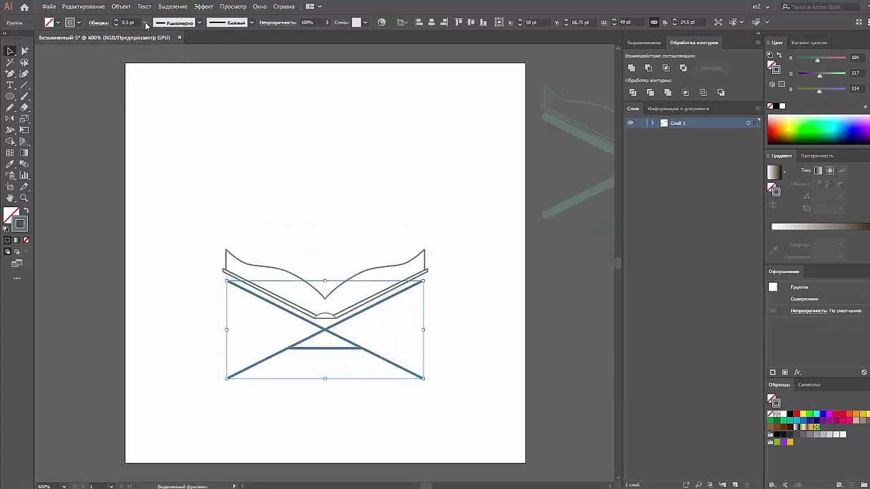
click(146, 23)
click(153, 64)
click(144, 22)
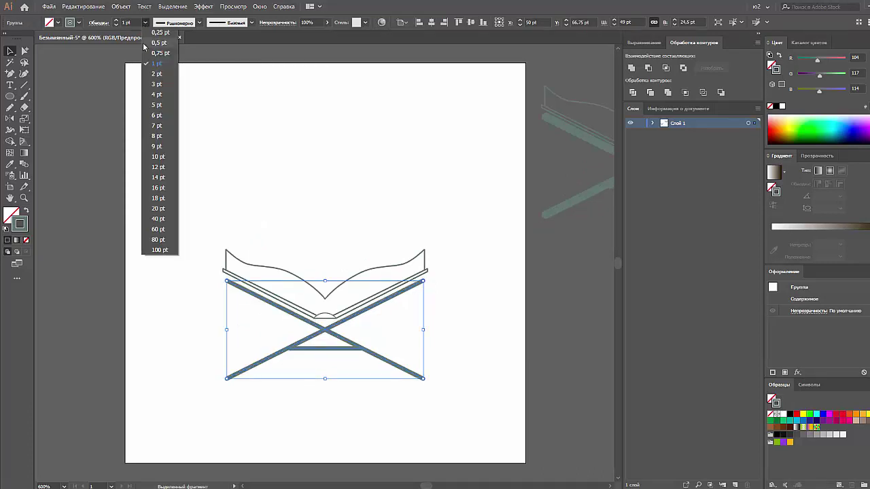
click(152, 83)
click(145, 23)
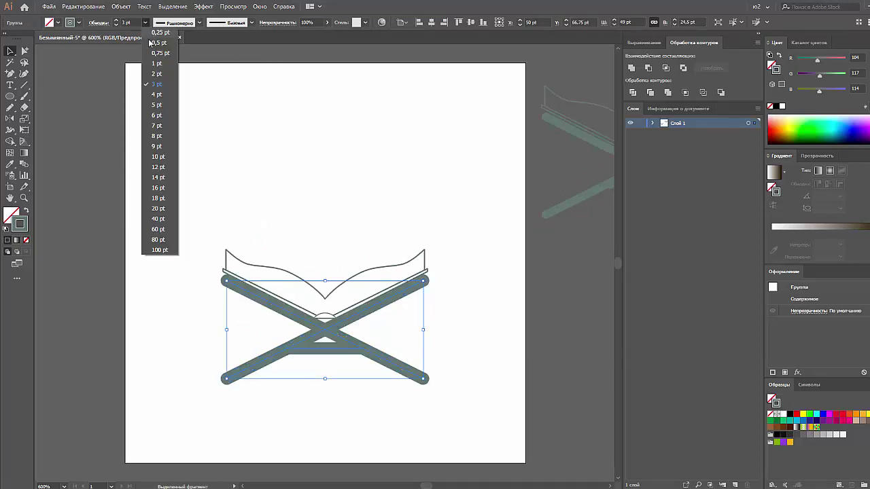
click(153, 74)
click(377, 198)
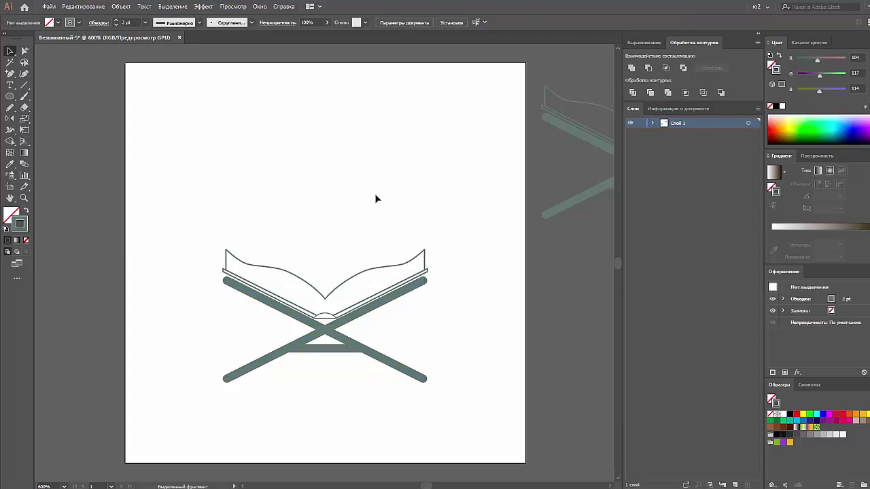
- Marquee-select the book and its stand and group them with Ctrl+G
key(ctrl+a)
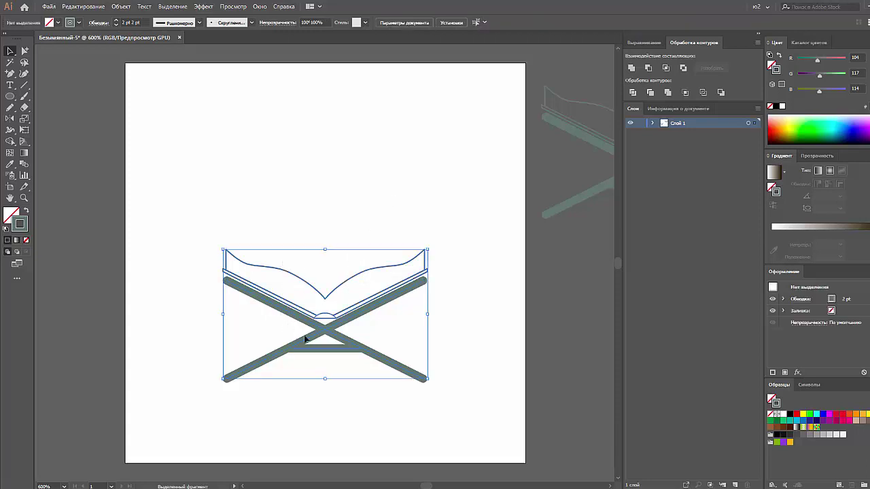
click(337, 298)
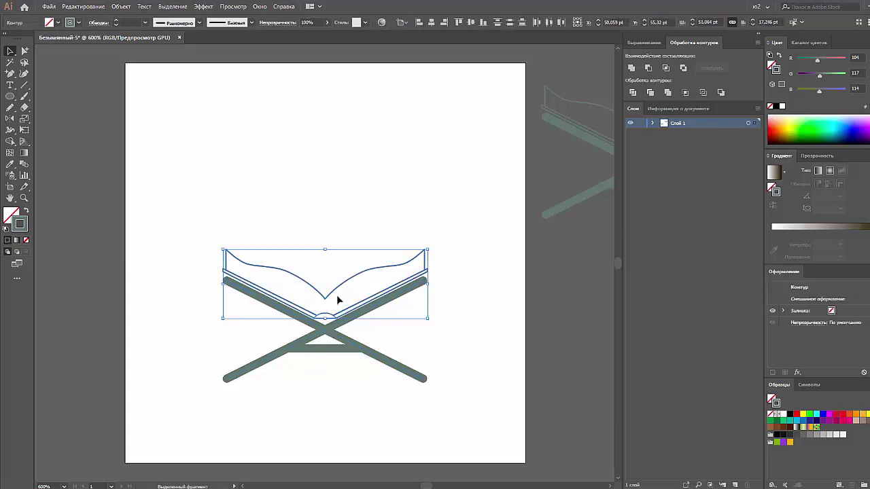
click(345, 254)
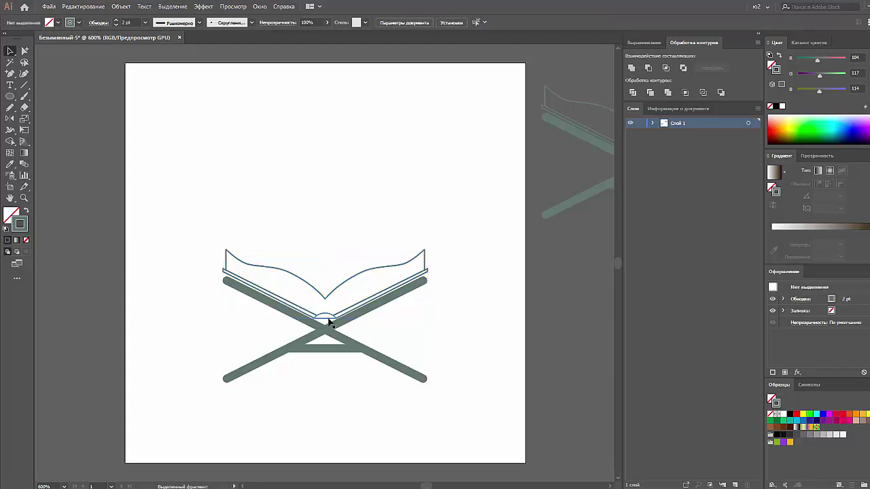
click(330, 322)
drag(371, 254, 262, 340)
shift+click(325, 336)
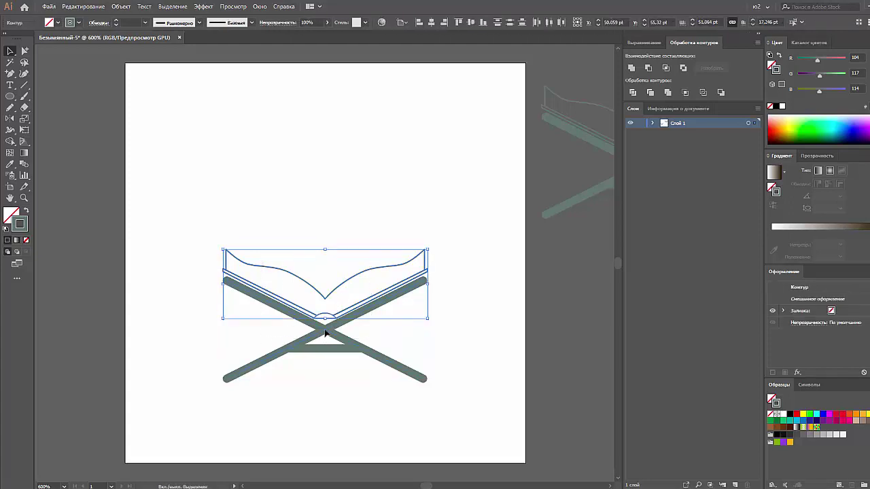
shift+click(281, 349)
click(253, 257)
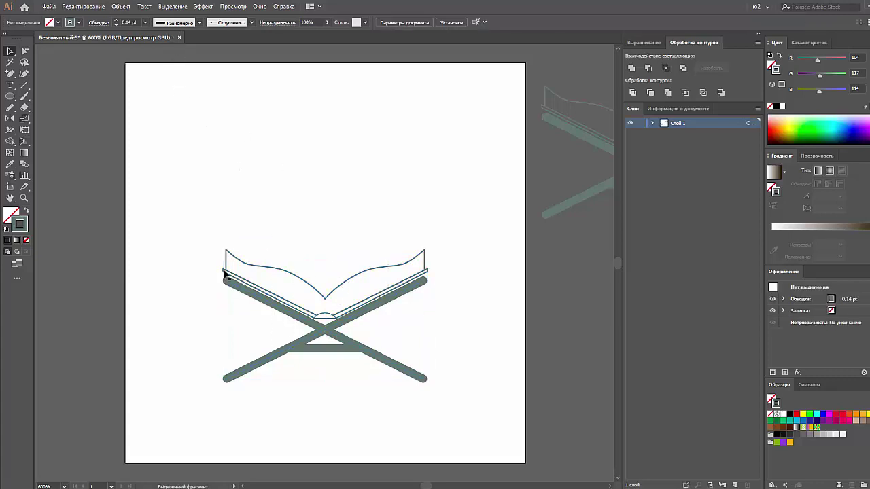
click(226, 278)
click(231, 287)
drag(190, 240, 386, 335)
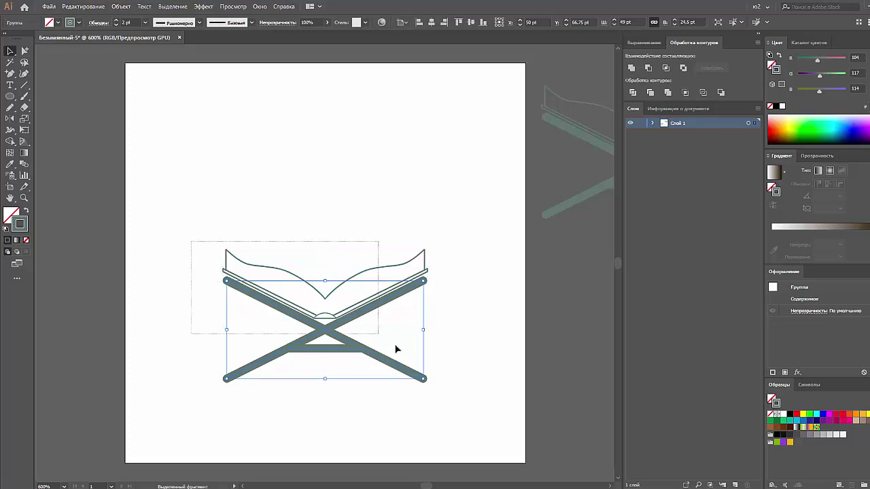
key(ctrl+g)
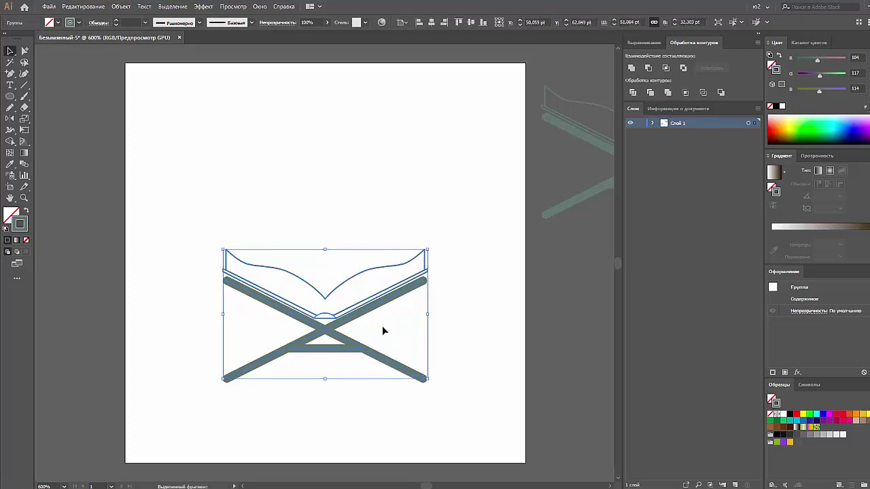
click(205, 7)
mouse_move(238, 97)
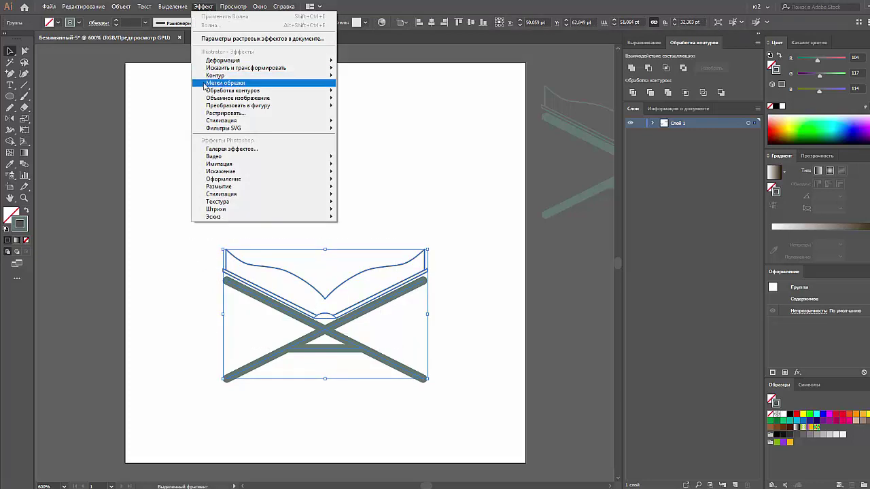
click(371, 99)
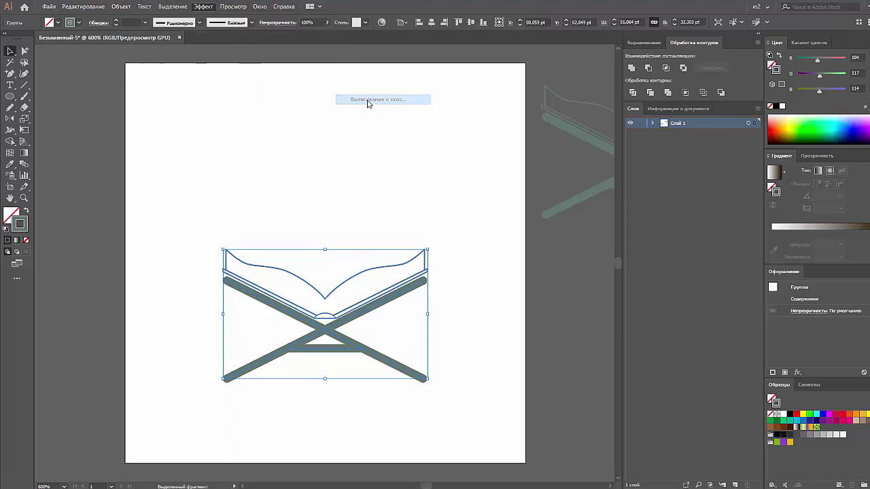
click(500, 266)
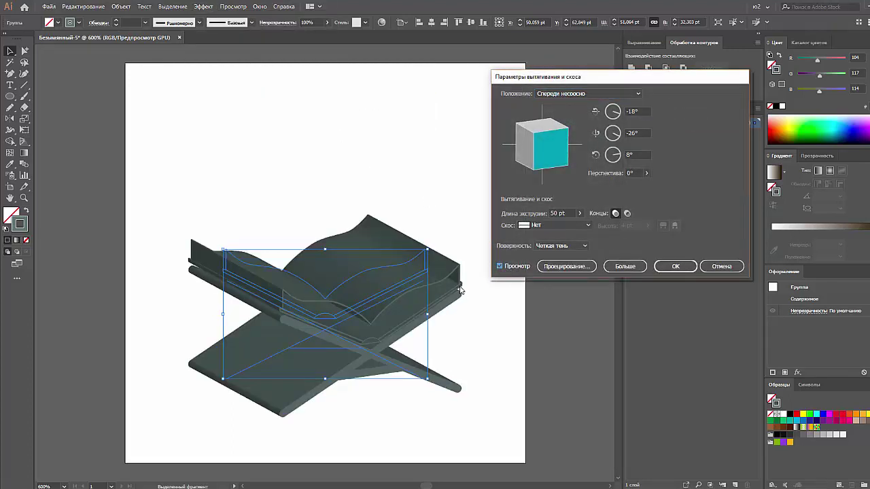
click(626, 213)
click(615, 214)
key(alt)
click(730, 268)
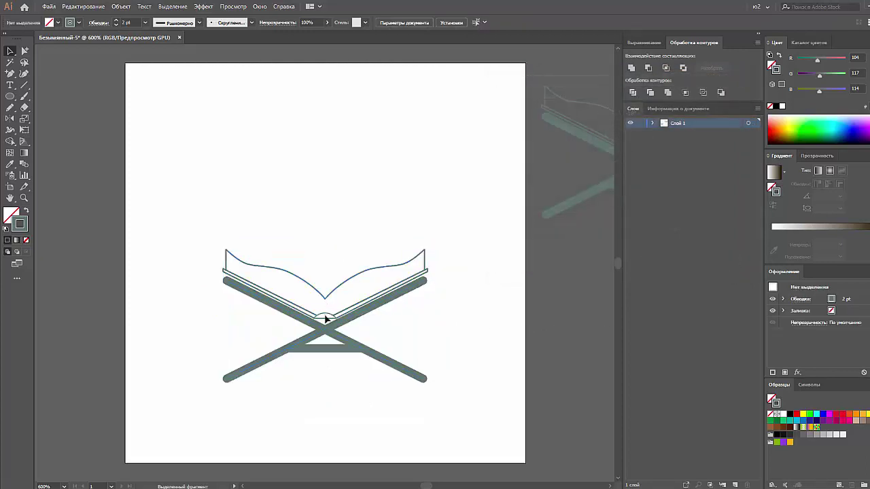
- Alt-drag a copy of the book top to the upper left and zoom in on it
drag(326, 318, 307, 204)
key(ctrl+shift+b)
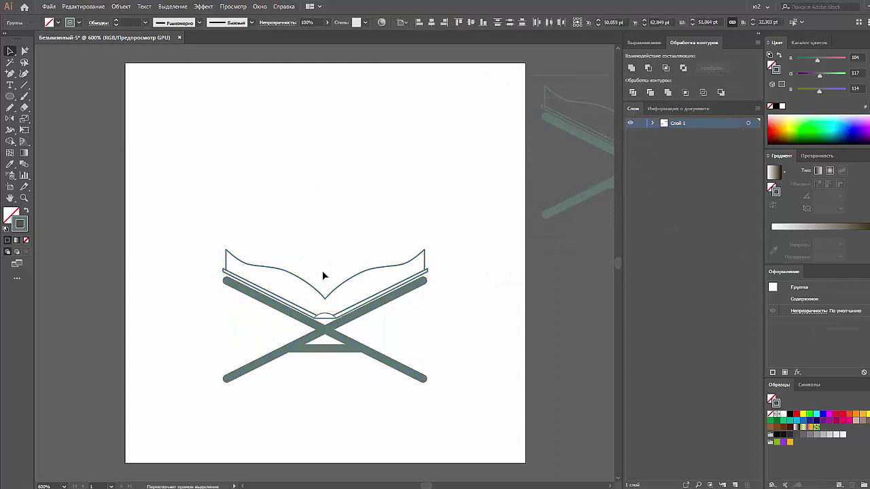
click(307, 272)
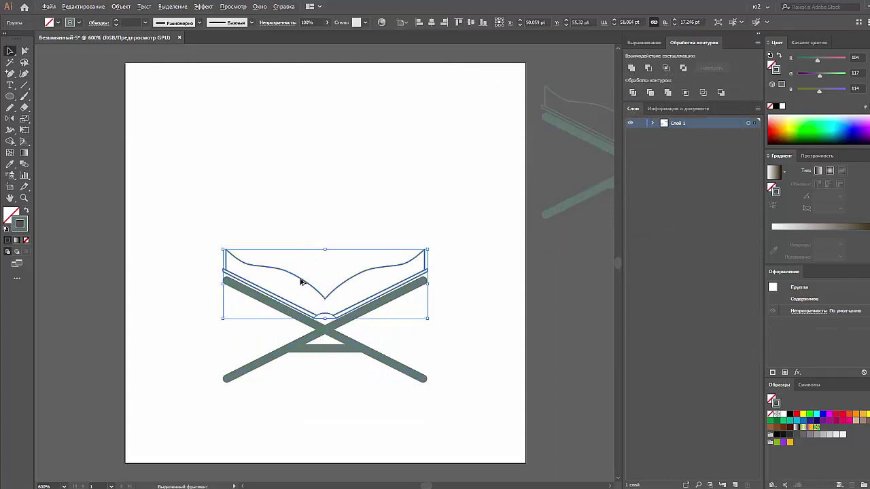
drag(301, 281, 248, 148)
click(328, 247)
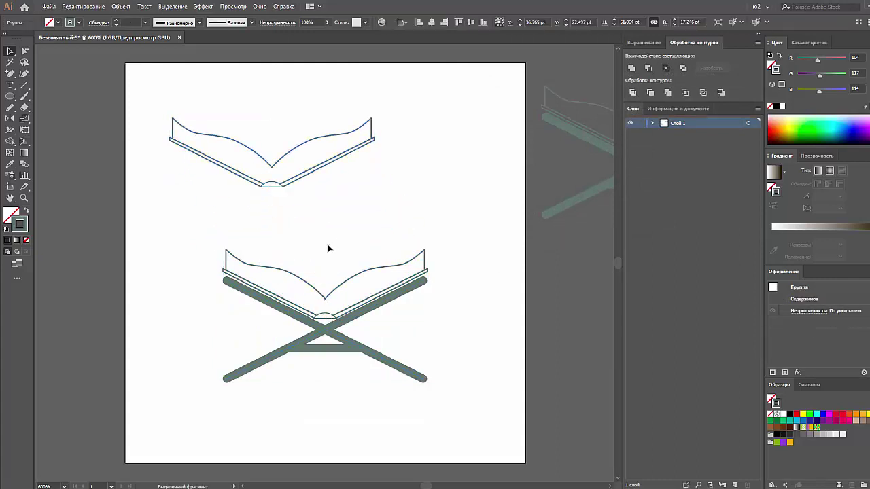
click(202, 137)
key(ctrl+shift+b)
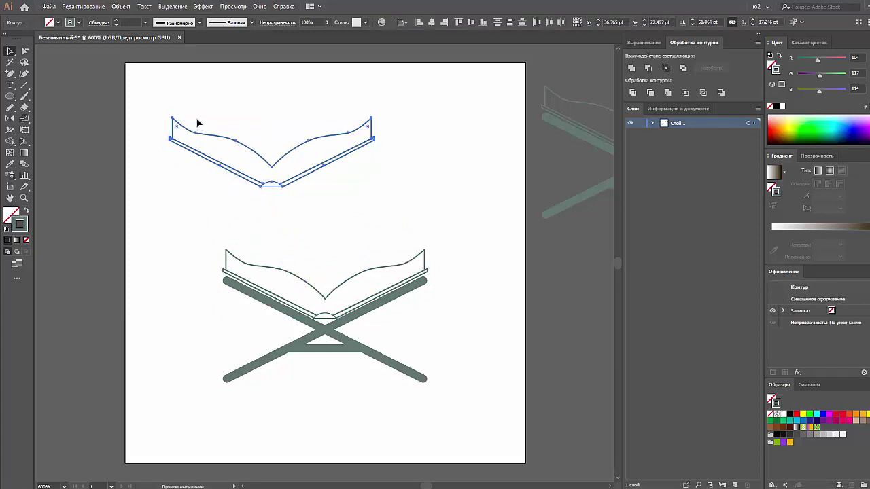
click(166, 132)
key(ctrl+plus)
key(ctrl+plus)
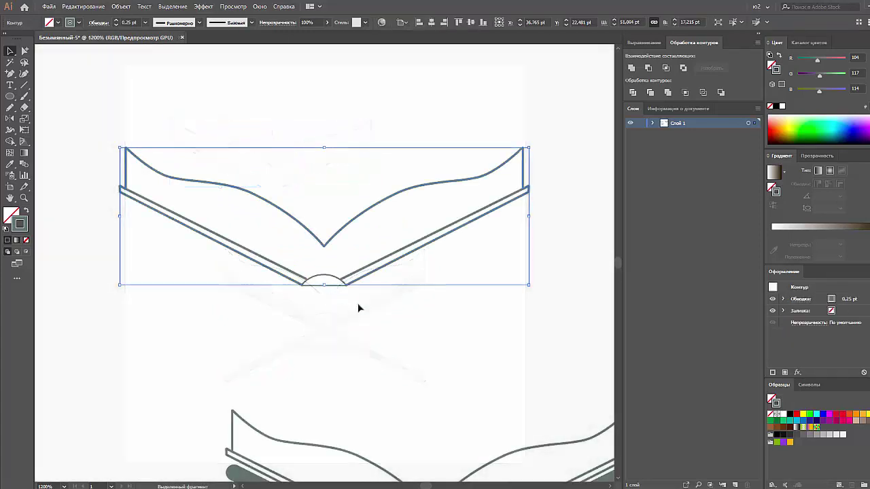
click(286, 329)
- Fill the copy's pages grey-green, outline the V-band white, and fill the spine arc white
click(248, 233)
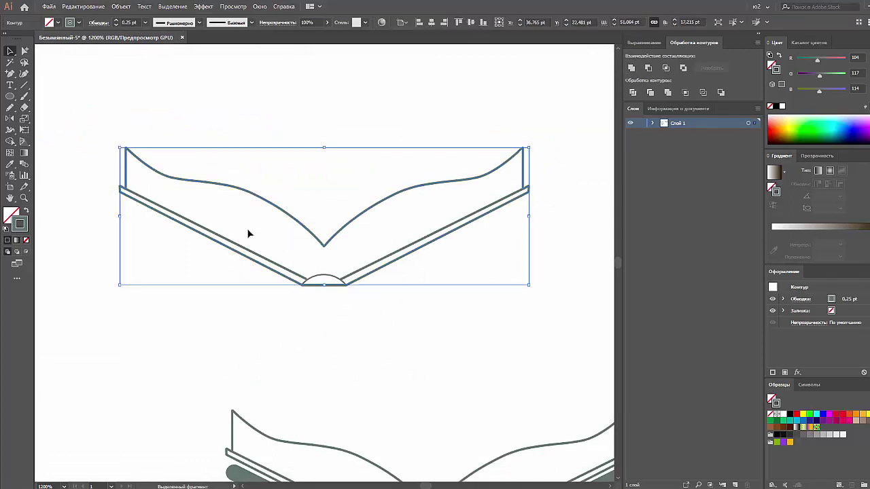
click(26, 212)
key(a)
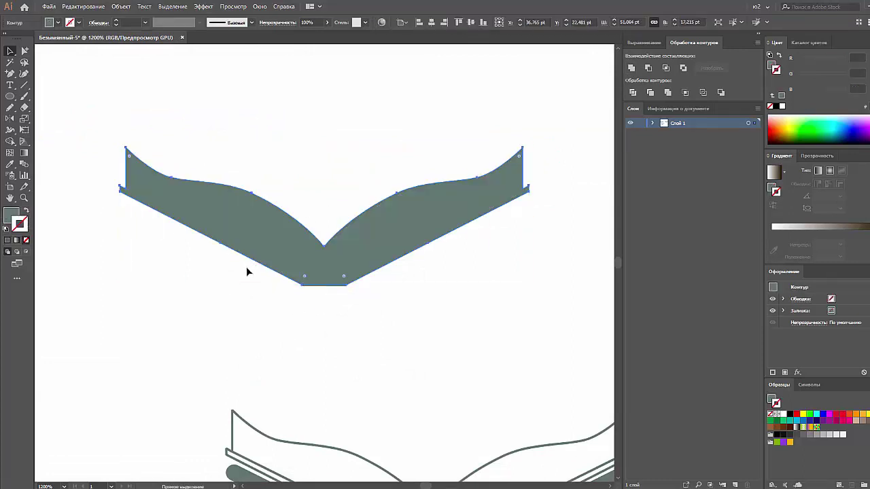
key(v)
click(350, 228)
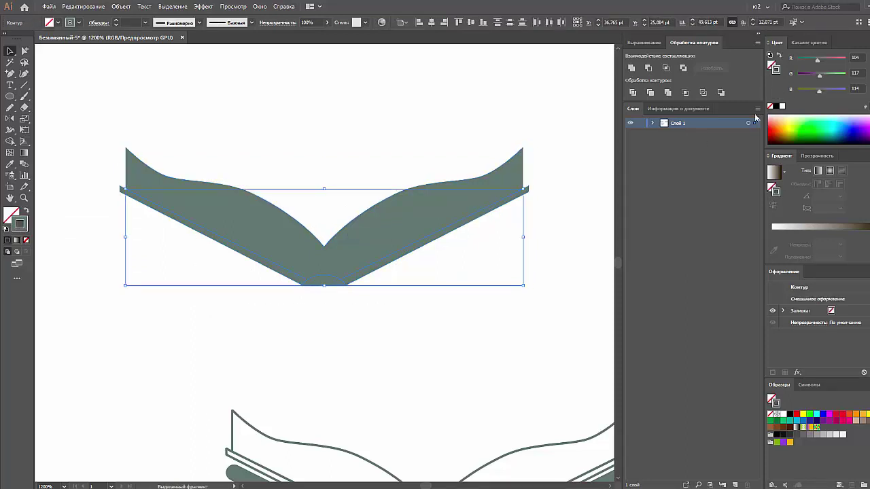
click(781, 107)
click(424, 312)
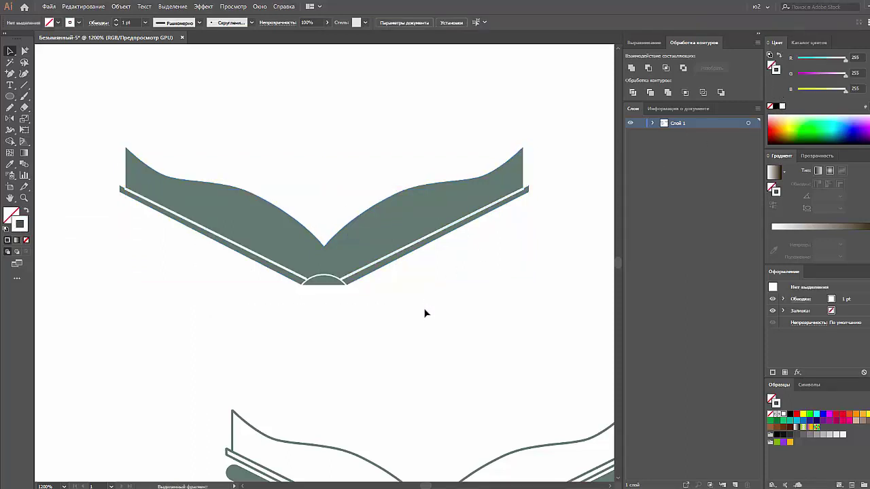
click(343, 286)
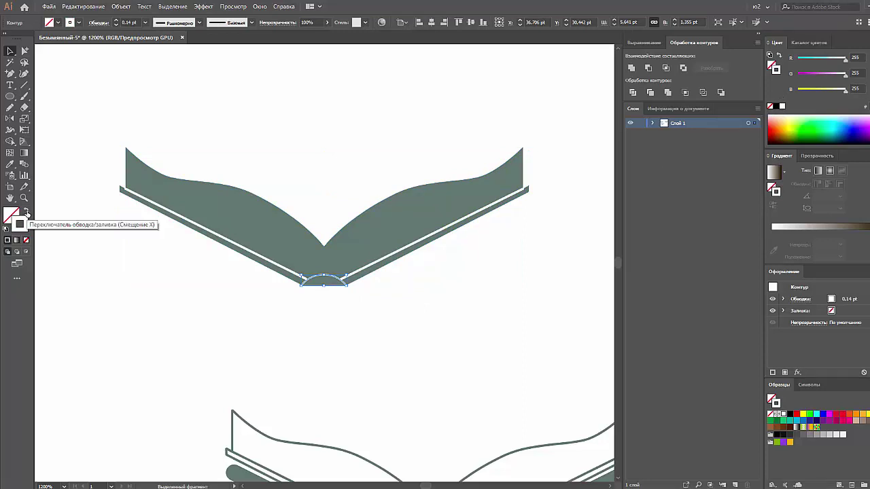
click(26, 212)
click(241, 309)
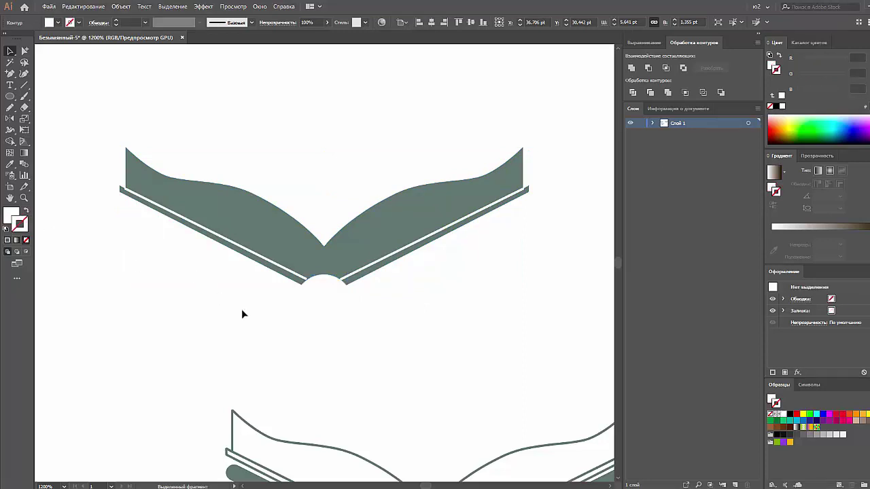
- Fill the spine arc yellow-orange (255, 194, 77) and set its stroke to None
click(333, 286)
click(812, 130)
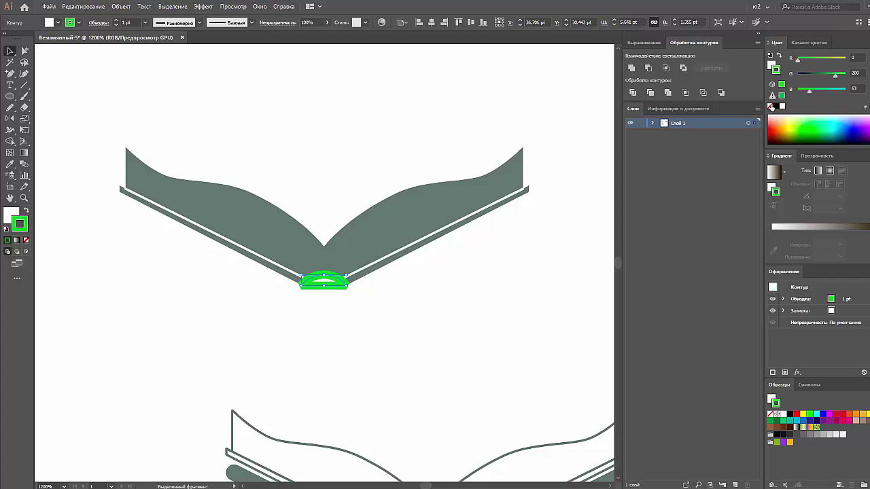
click(770, 66)
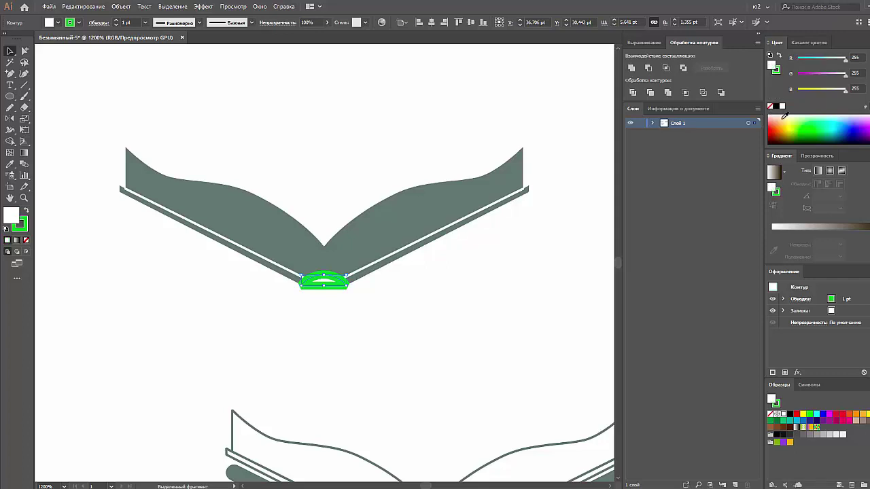
click(785, 121)
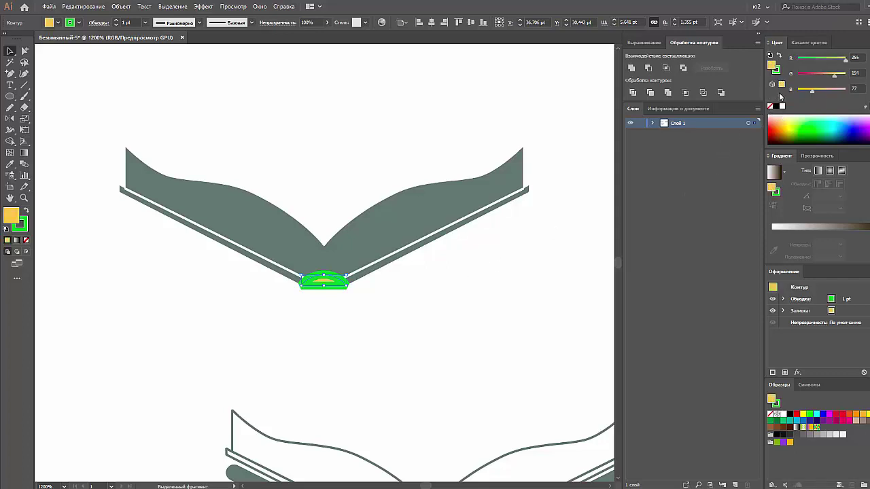
click(775, 69)
click(770, 106)
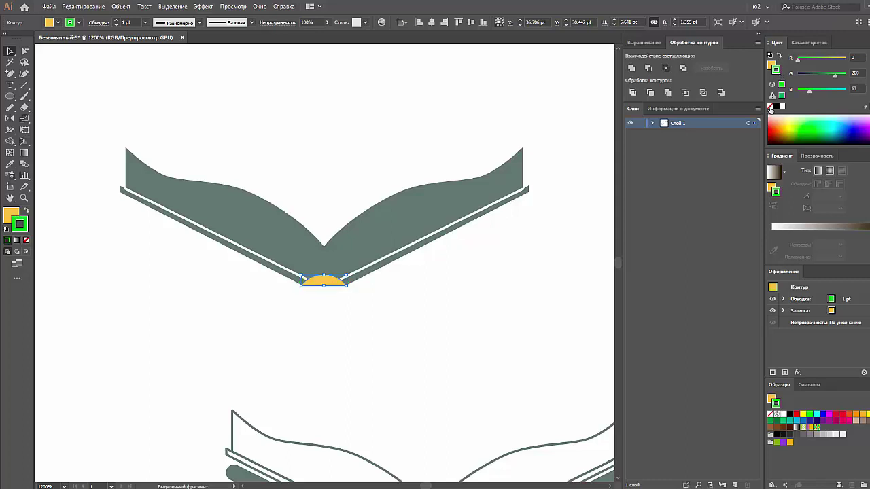
click(441, 286)
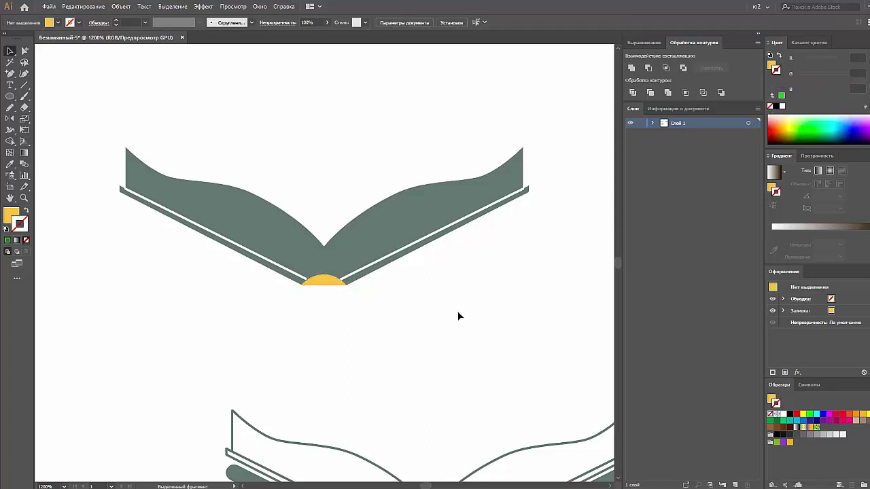
- Extend the lower end of the right page's edge line down into the spine
click(361, 271)
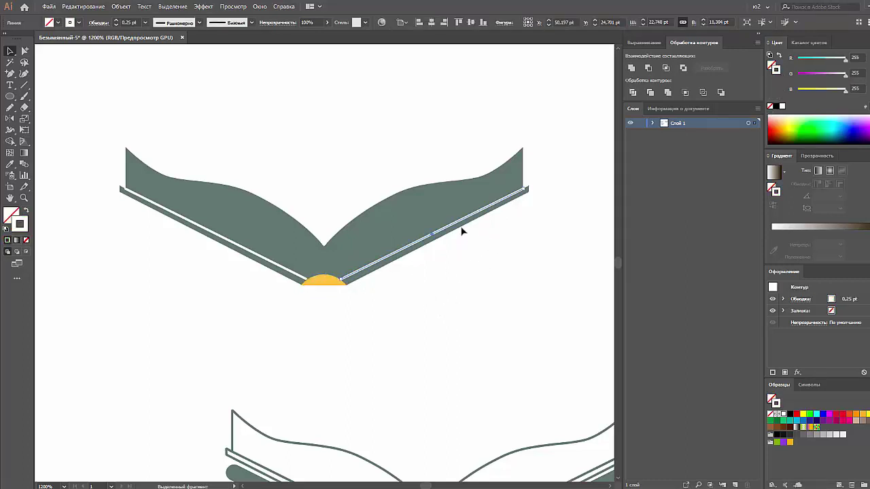
click(530, 189)
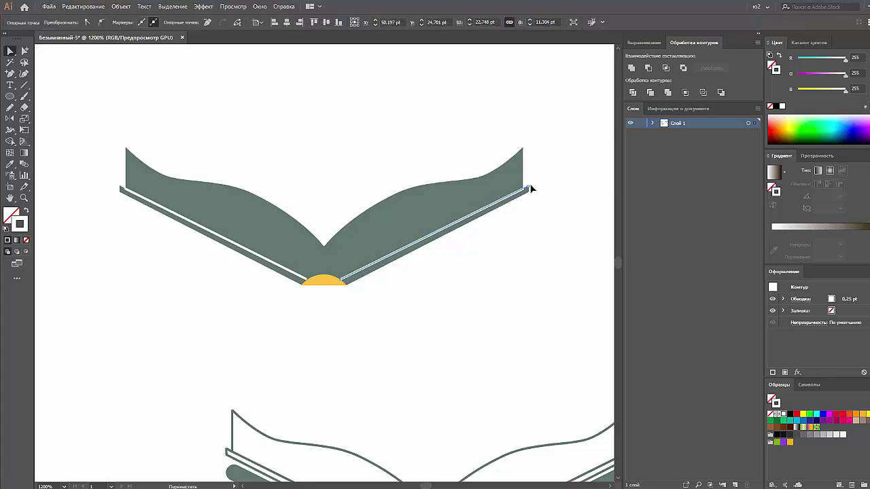
click(531, 184)
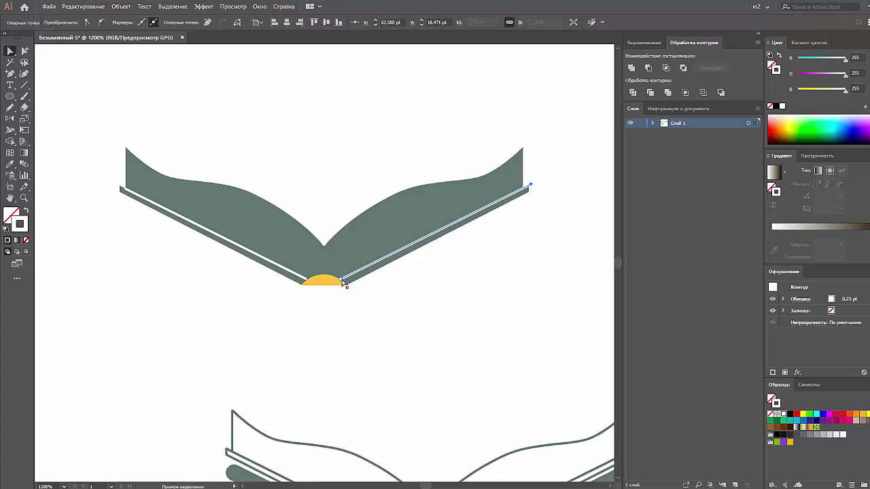
drag(343, 282, 327, 289)
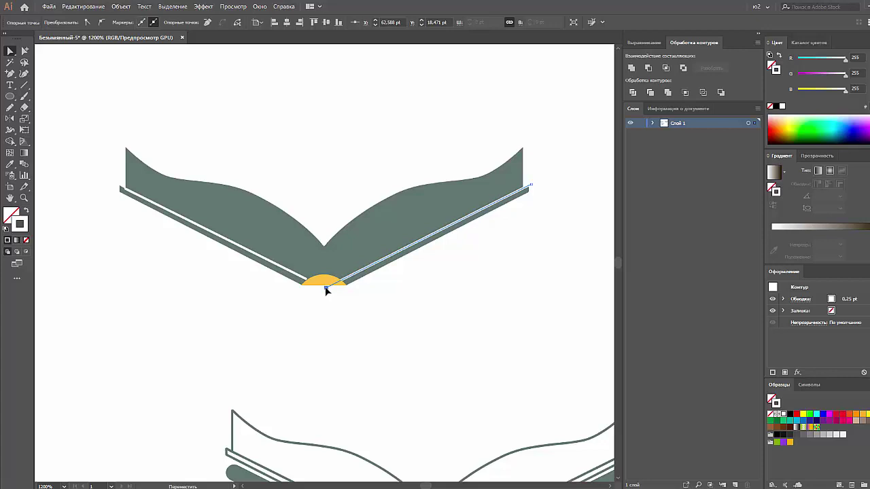
- Divide the copied book into separate pieces and fill the right cover strip red
click(355, 282)
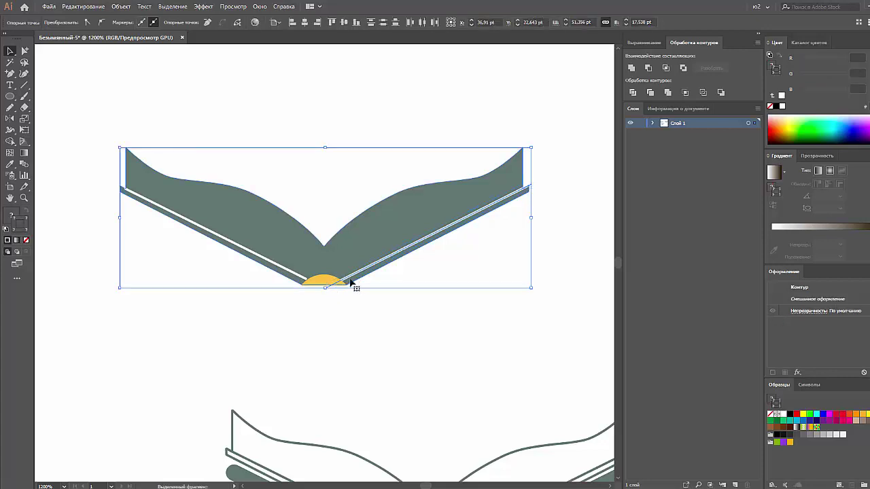
click(633, 92)
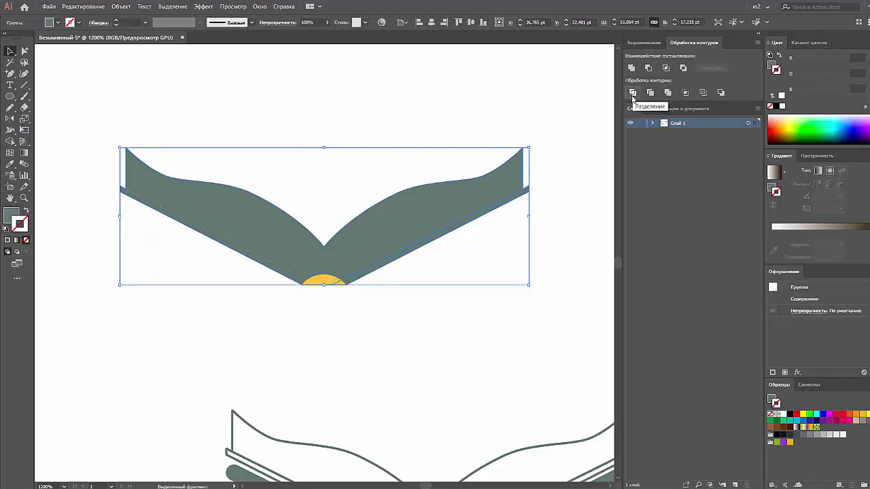
click(410, 318)
click(391, 255)
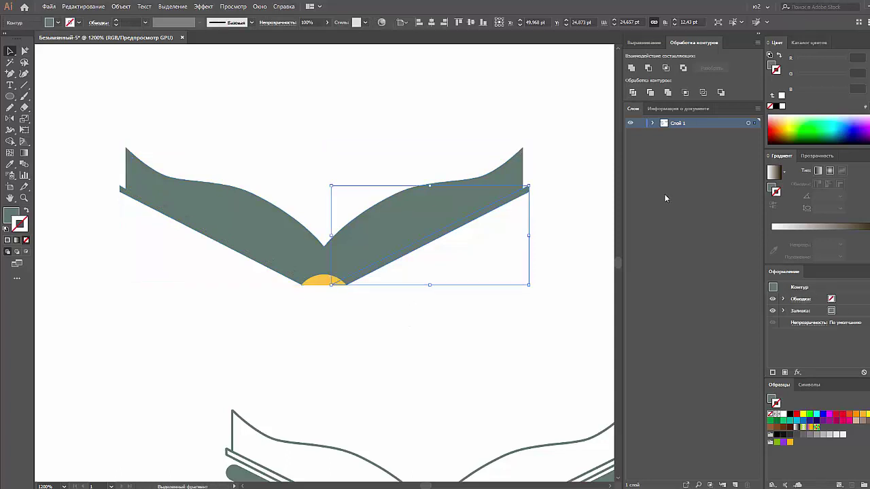
click(776, 125)
click(356, 311)
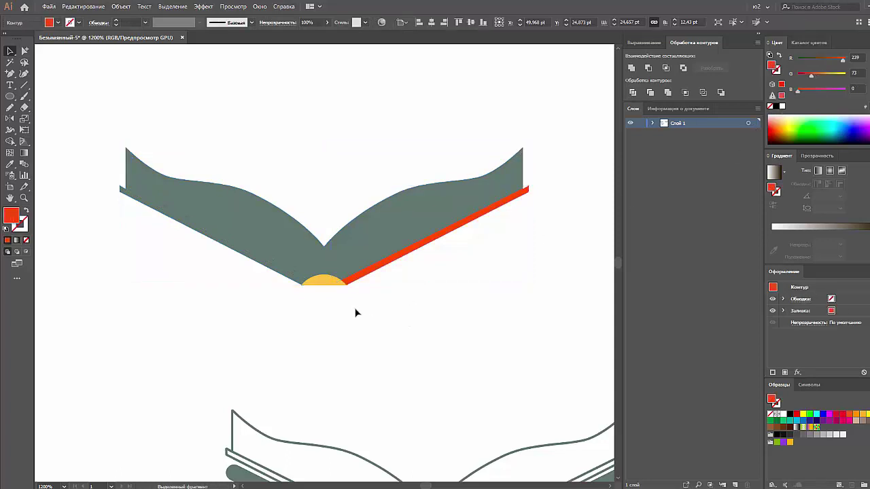
click(286, 275)
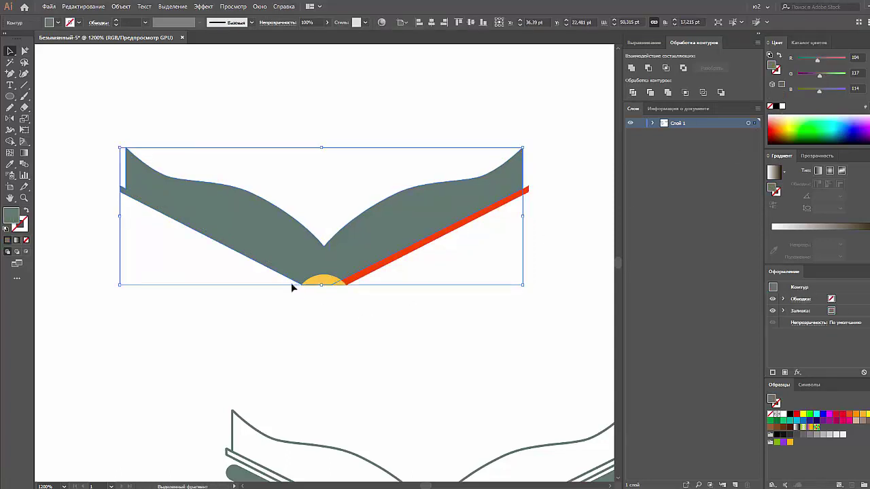
- Erase the book's left page and delete the leftover stray line
click(24, 107)
drag(150, 250, 323, 341)
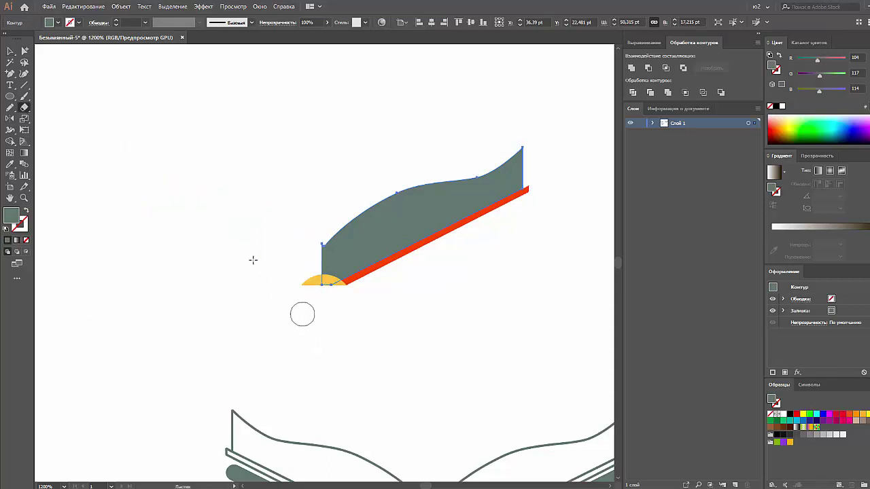
click(10, 51)
drag(66, 170, 226, 287)
key(Delete)
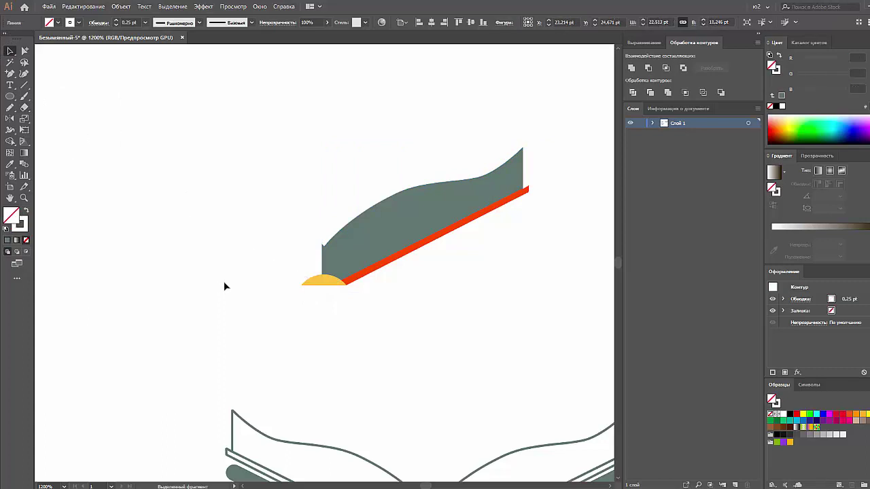
- Mirror a copy of the right page and its red strip to the left, nudging it into place
drag(433, 148, 501, 289)
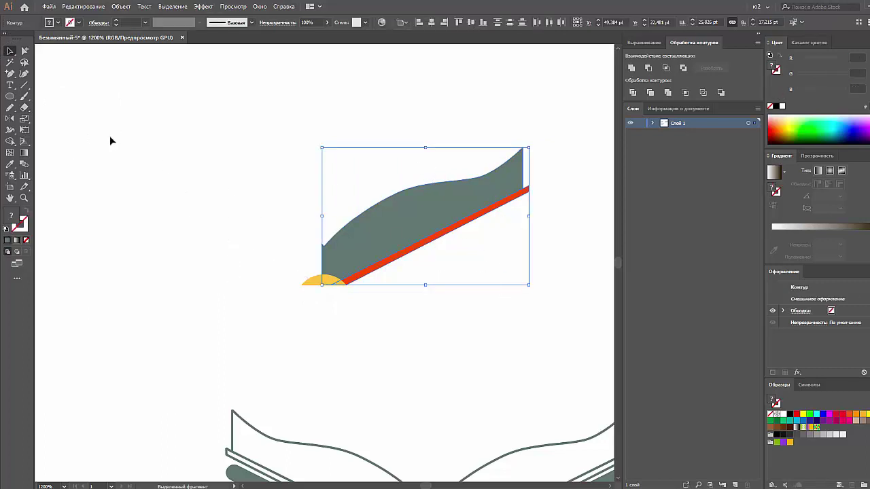
click(10, 118)
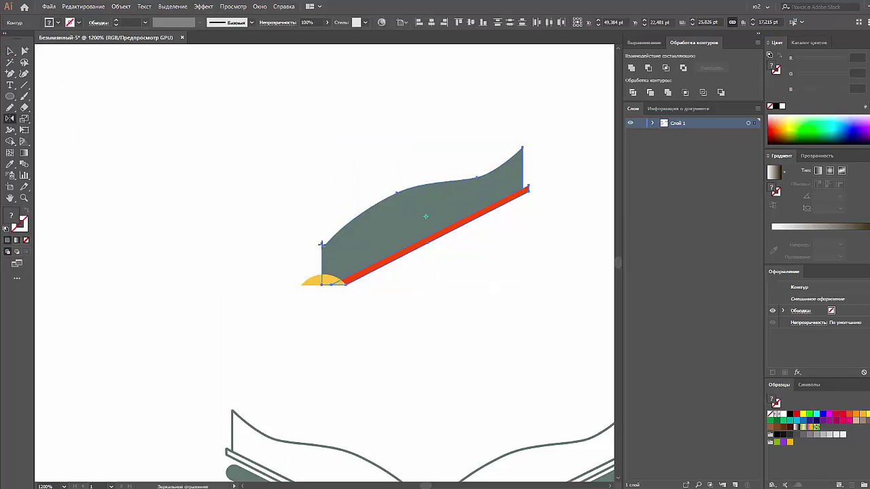
click(322, 265)
drag(351, 251, 278, 265)
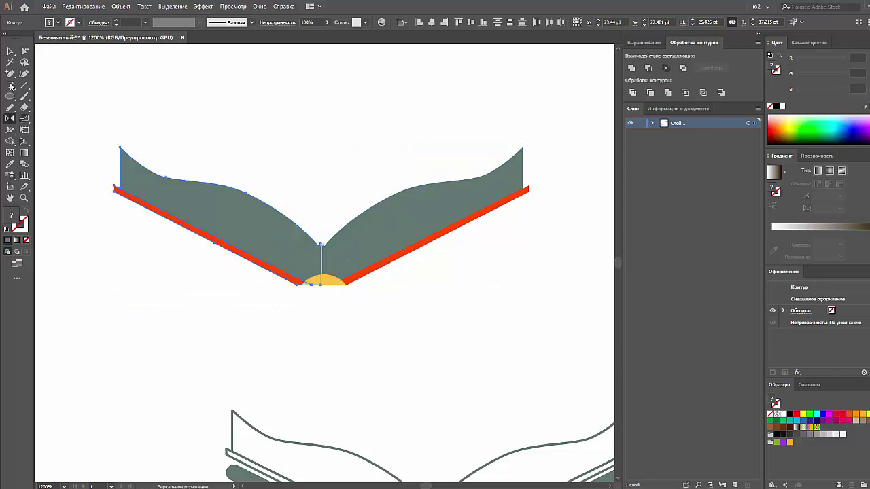
click(11, 51)
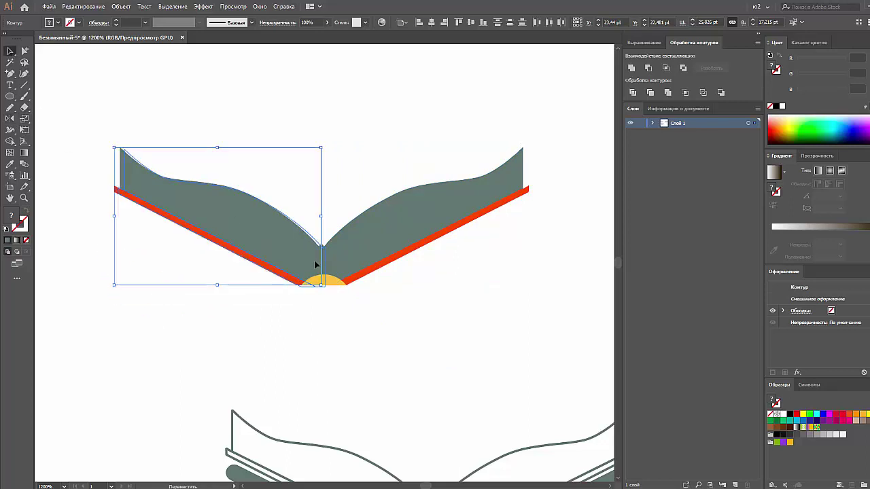
drag(315, 264, 318, 265)
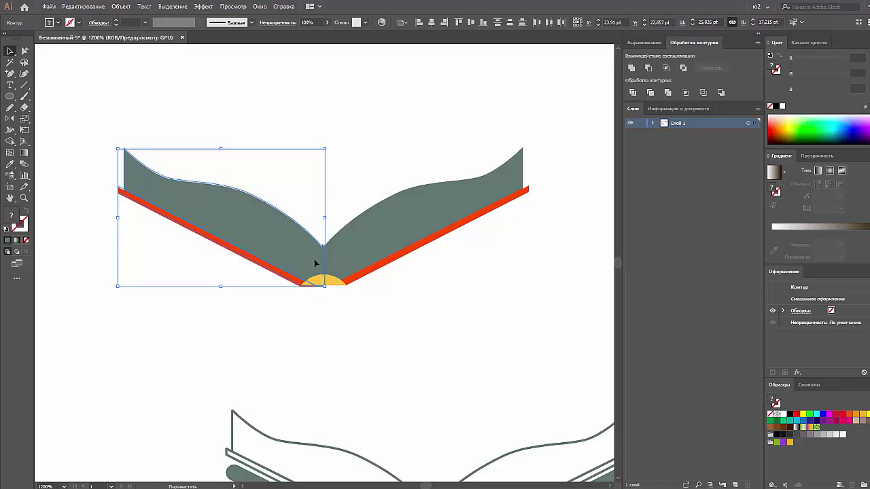
click(311, 331)
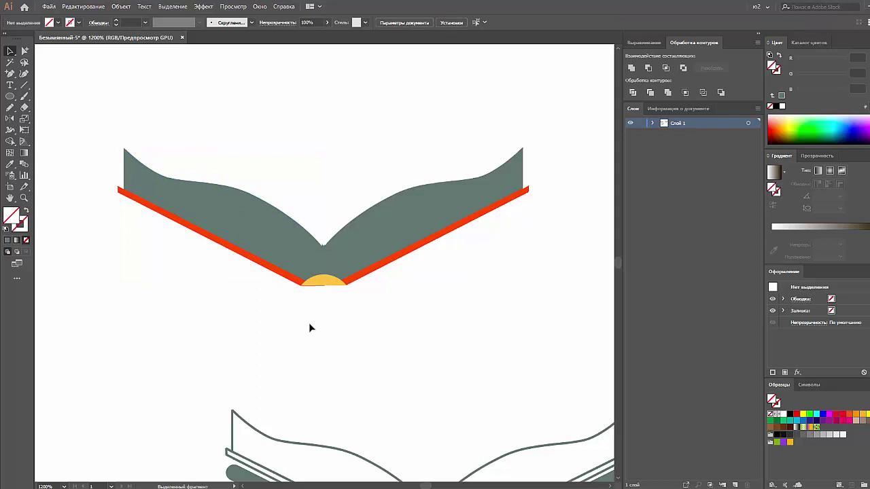
- Pull the grey pages' centre point upward into a spike
click(324, 284)
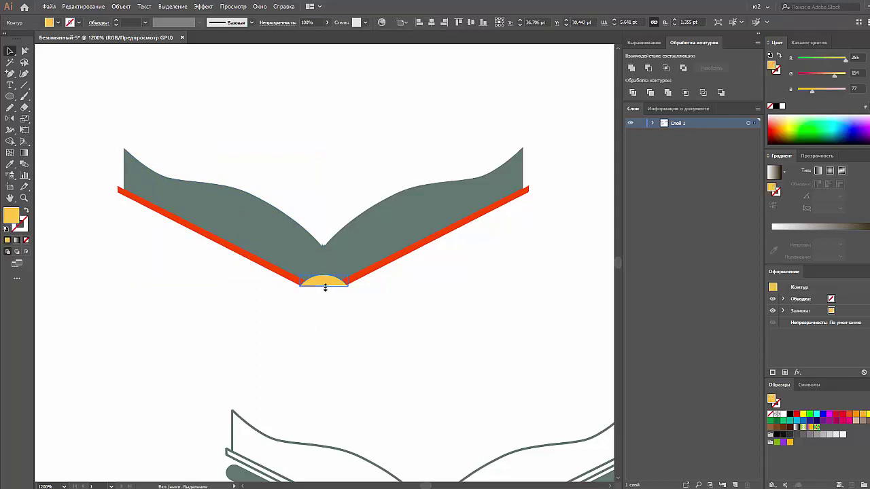
click(321, 316)
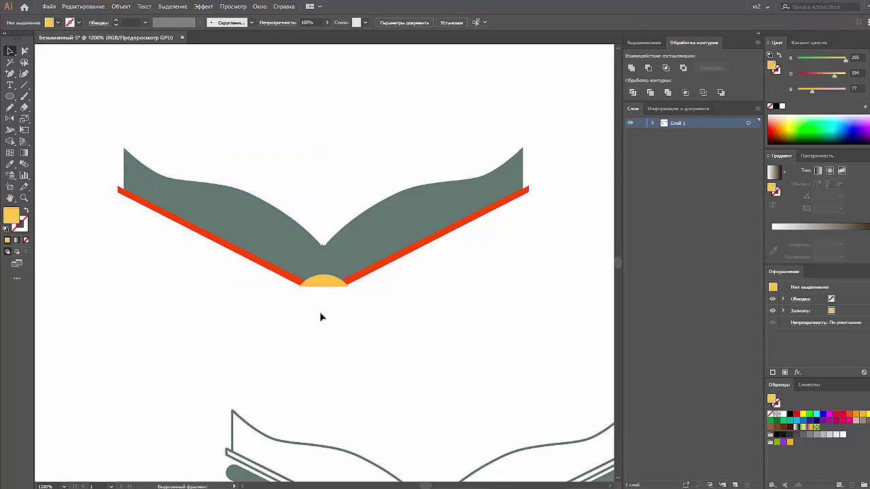
click(322, 247)
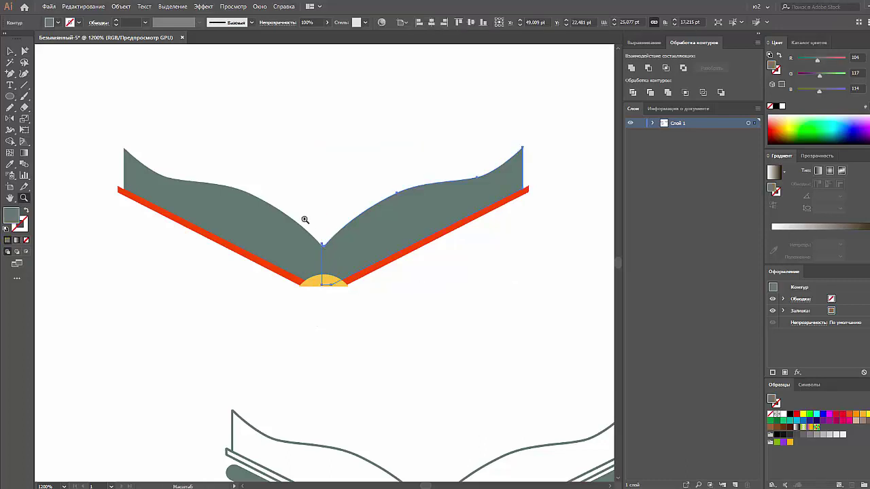
scroll(305, 219, up, 2)
scroll(404, 301, up, 1)
mouse_move(360, 293)
mouse_down()
mouse_move(347, 141)
mouse_move(356, 136)
mouse_move(293, 157)
mouse_up()
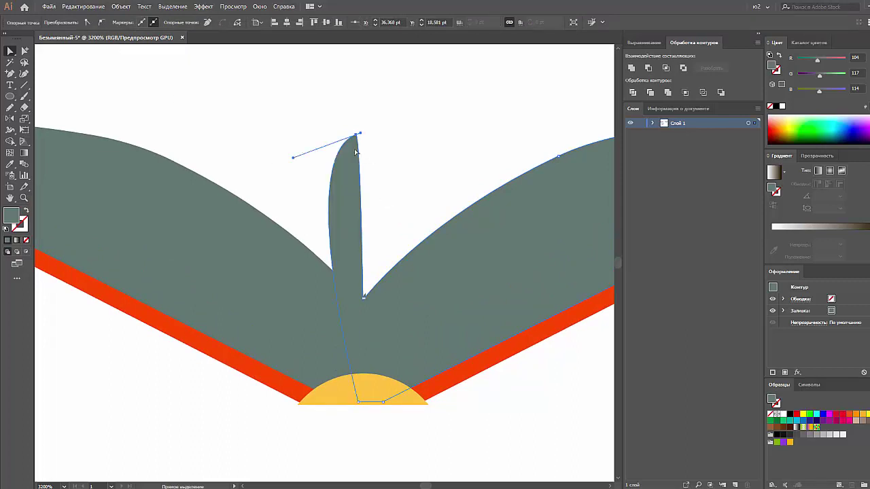
- Curve the spike's edges and pull a second tall page tip toward the upper right
click(295, 163)
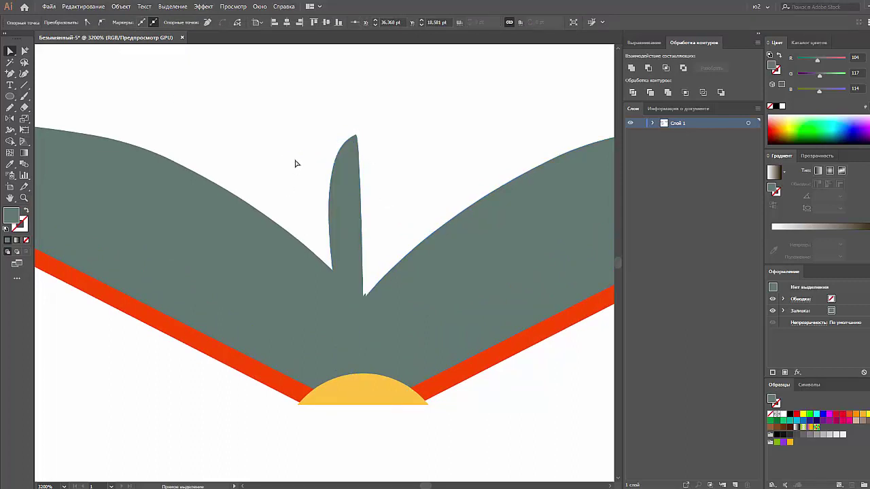
drag(356, 136, 367, 123)
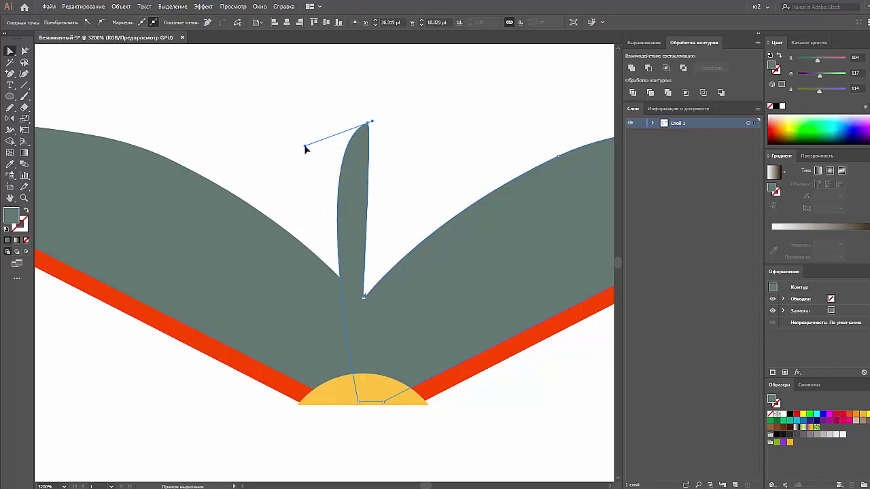
drag(305, 146, 299, 217)
click(370, 122)
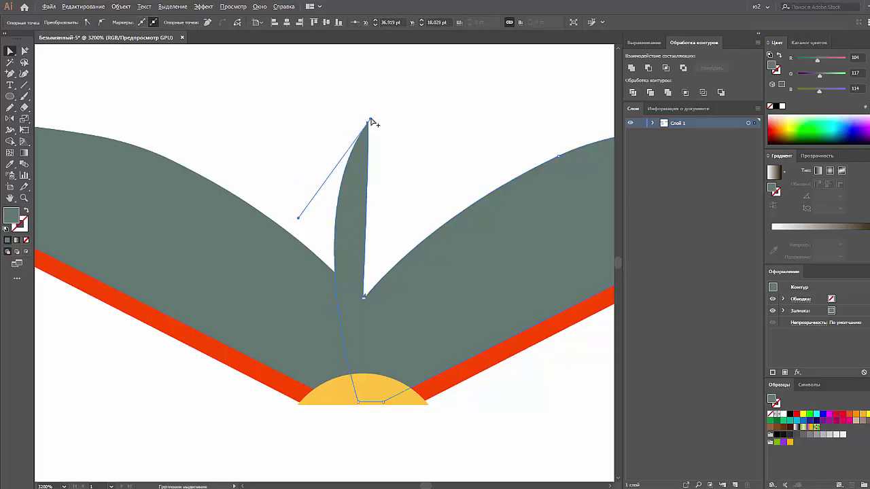
drag(333, 243, 329, 252)
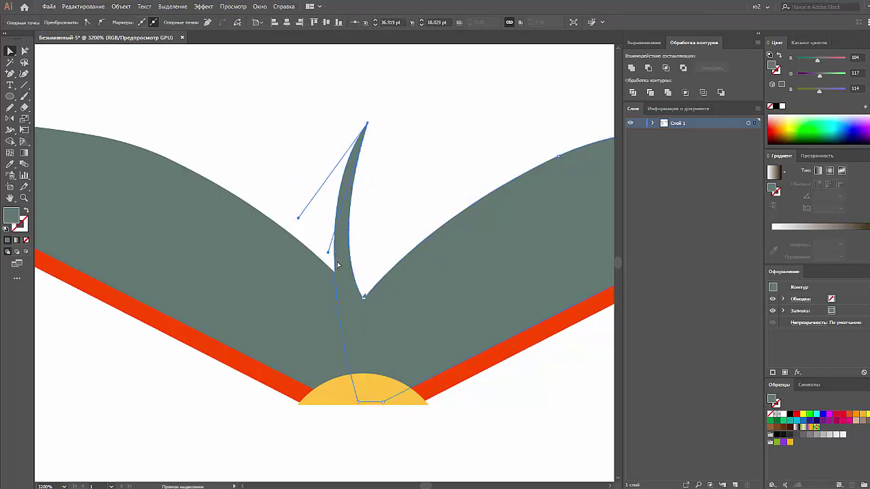
drag(365, 298, 466, 72)
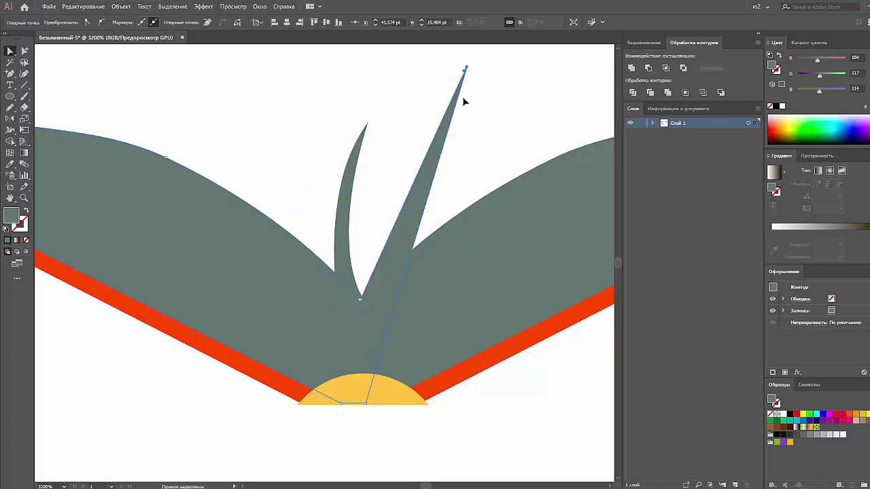
key(ctrl+minus)
- Stretch and narrow the first page tip so it curves over the right page
key(a)
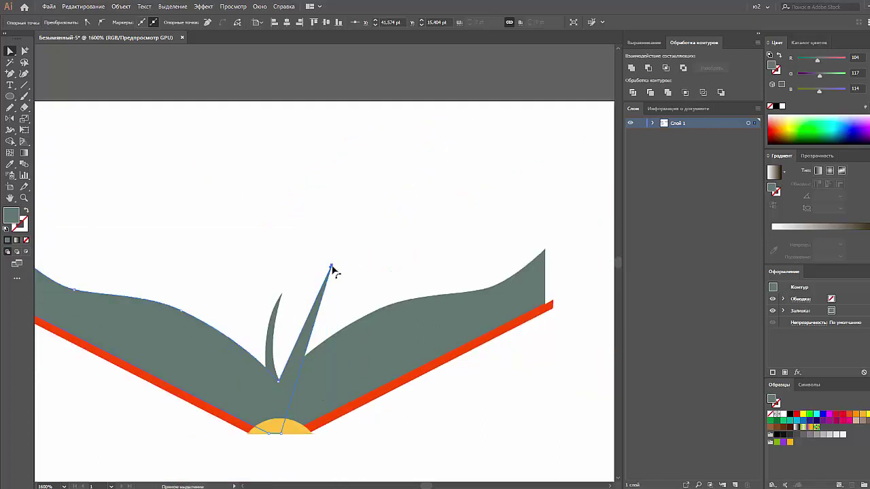
mouse_move(332, 267)
mouse_down()
mouse_move(433, 241)
mouse_move(350, 273)
mouse_up()
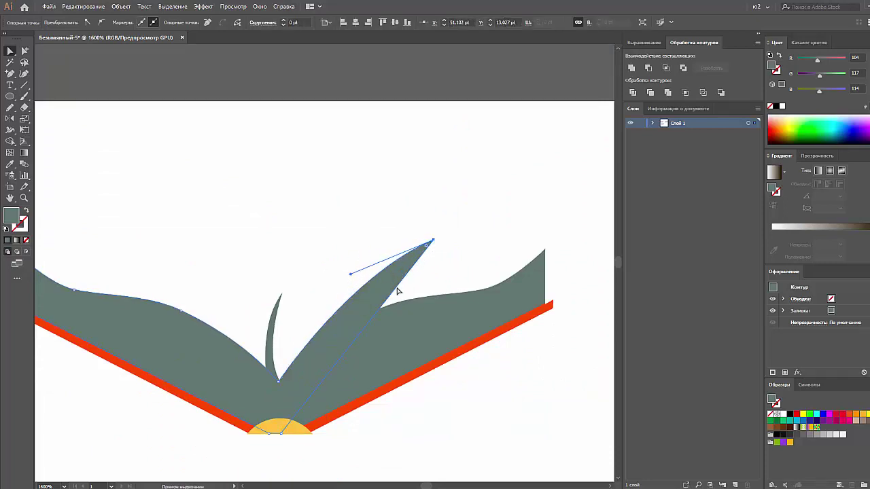
key(p)
drag(398, 290, 369, 289)
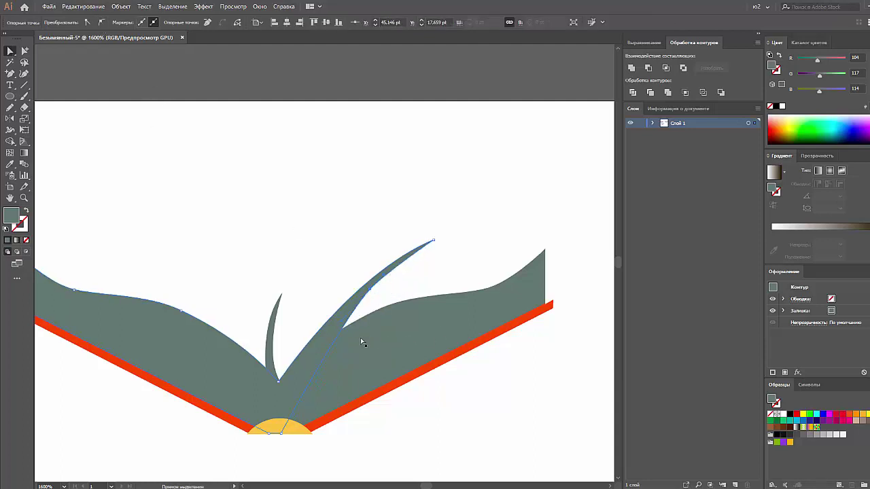
click(325, 328)
drag(300, 350, 302, 348)
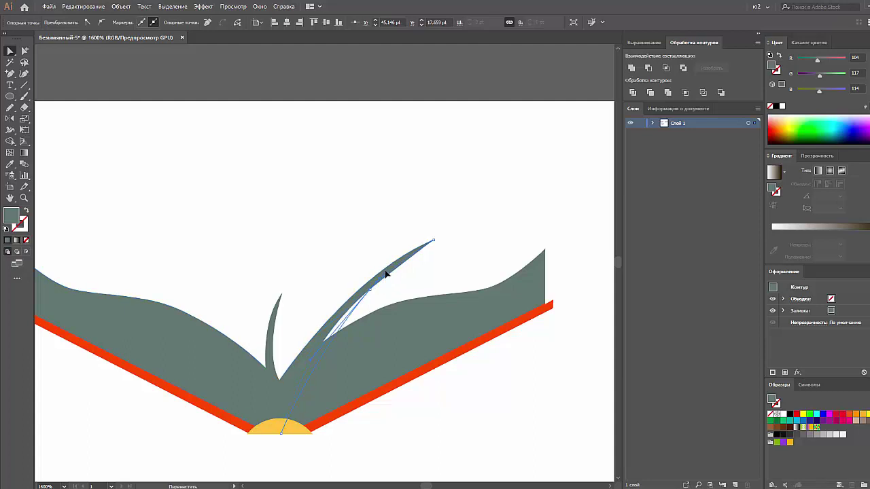
drag(387, 274, 372, 294)
- Make the curling page thinner and smooth its curve
click(367, 304)
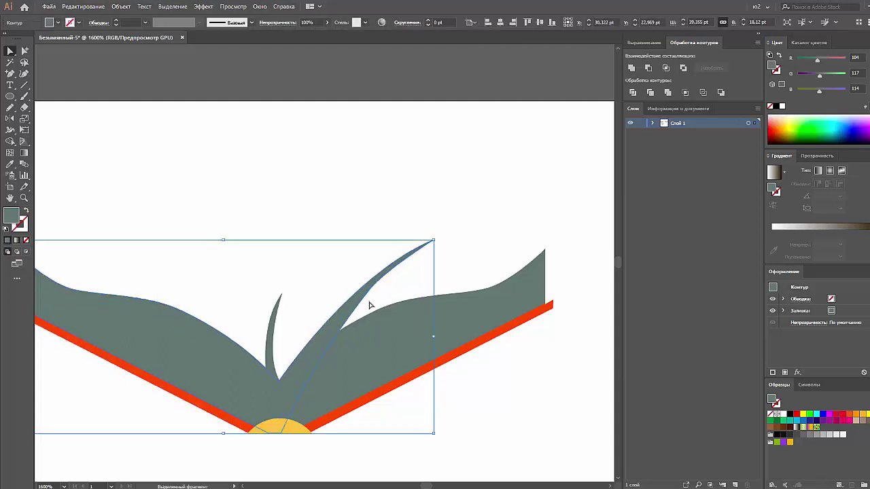
click(360, 299)
click(361, 301)
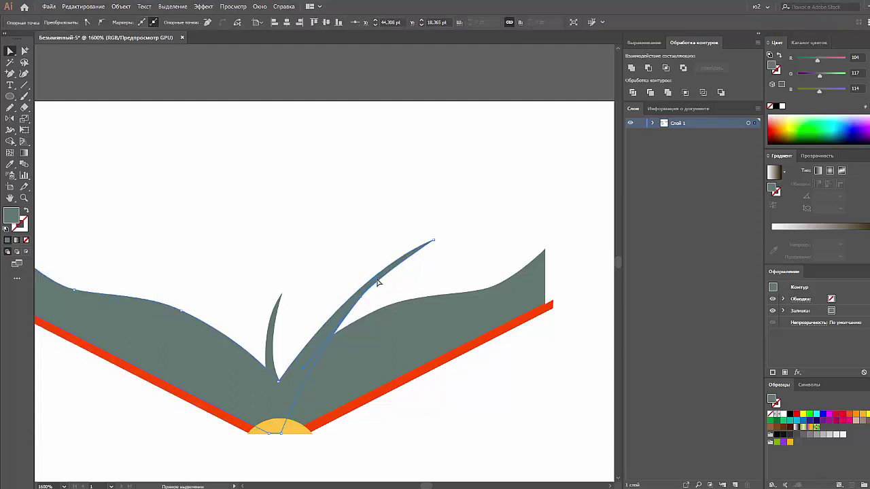
drag(361, 301, 352, 302)
drag(382, 277, 383, 273)
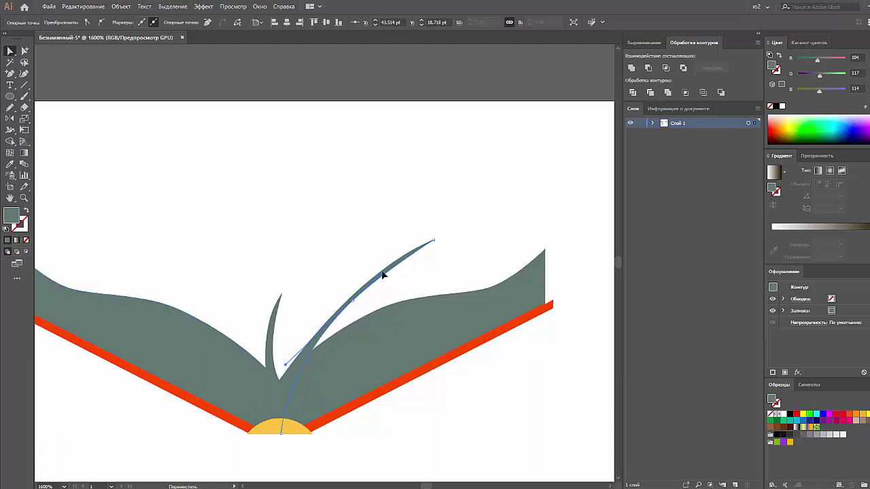
click(341, 266)
key(ctrl+minus)
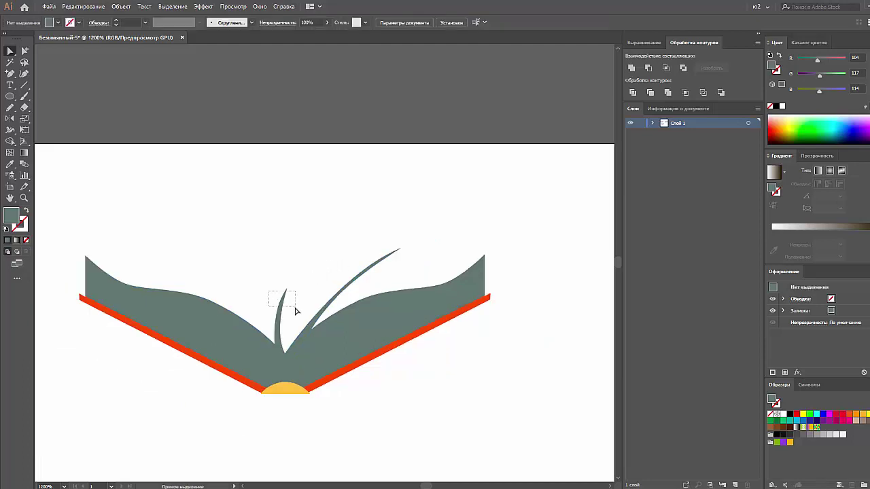
- Reshape the second page tip into a thin curl rising up and to the right
click(296, 307)
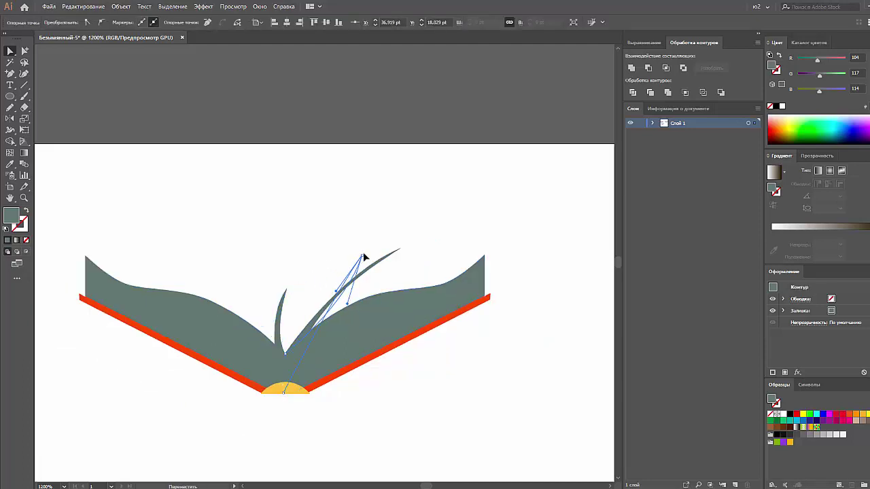
drag(288, 290, 363, 251)
drag(339, 287, 266, 312)
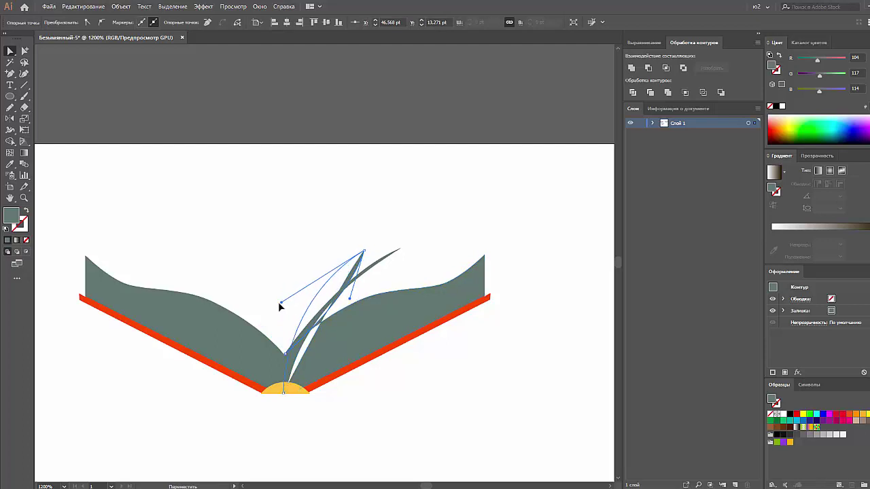
drag(351, 300, 306, 286)
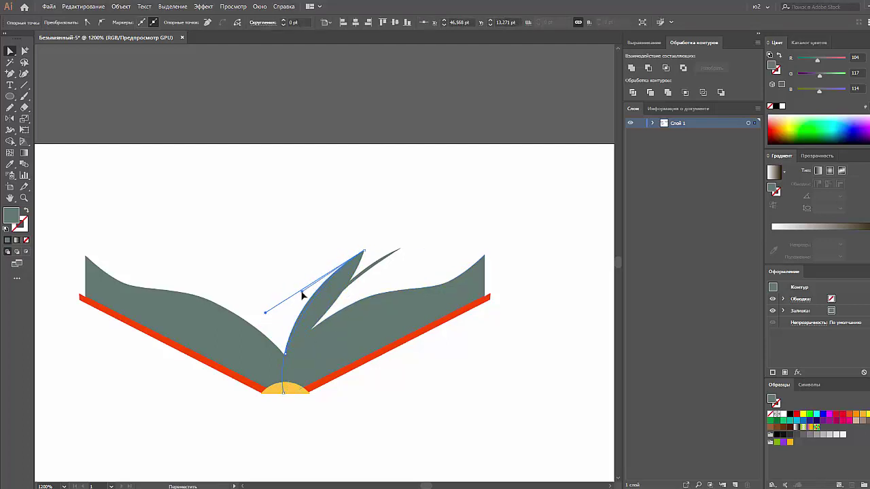
drag(306, 288, 307, 292)
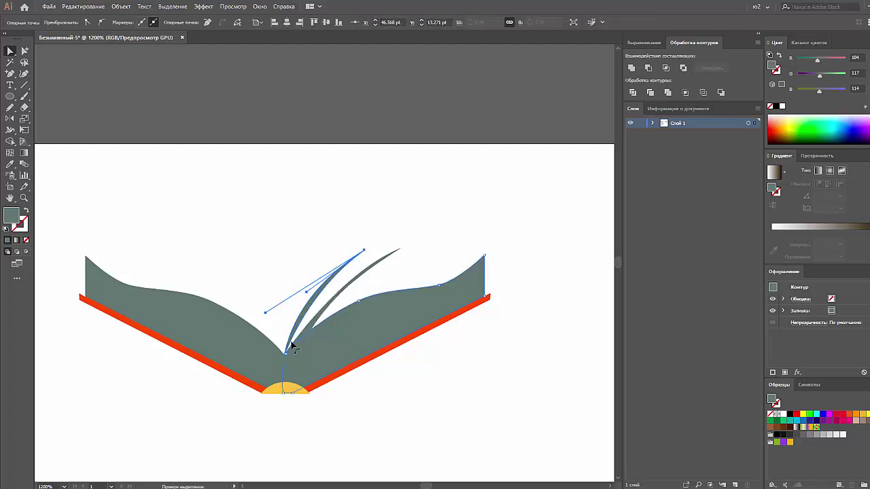
key(plus)
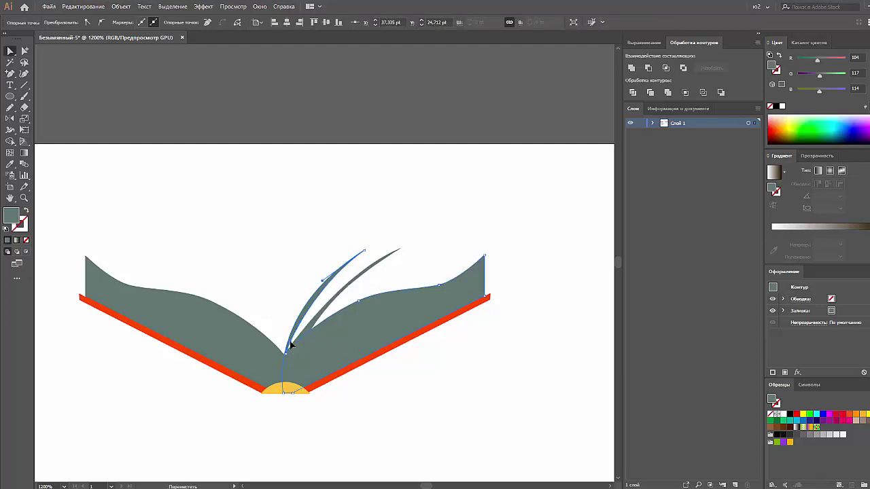
drag(291, 345, 301, 329)
click(319, 339)
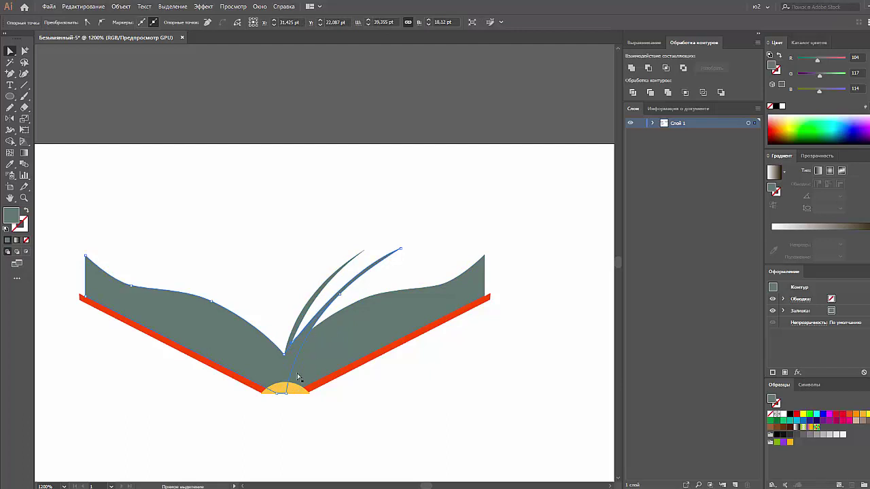
- Add and select anchor points along the curling page's edge
click(314, 333)
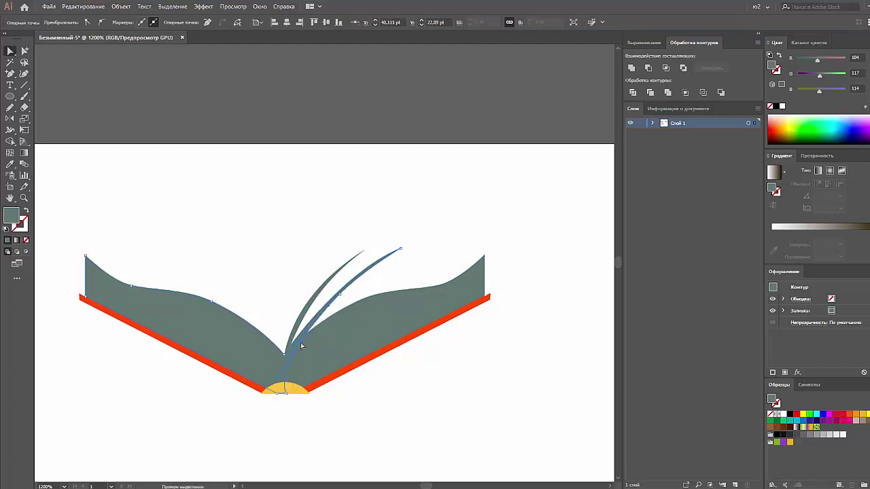
click(301, 343)
click(339, 294)
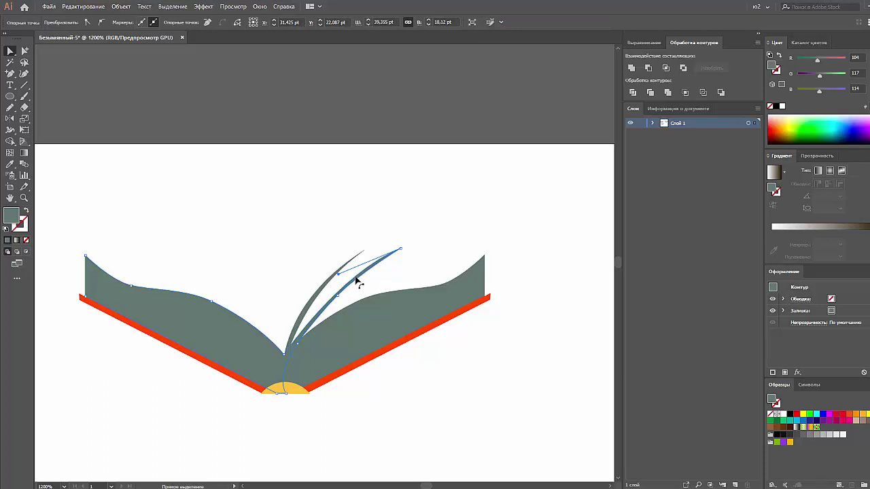
key(plus)
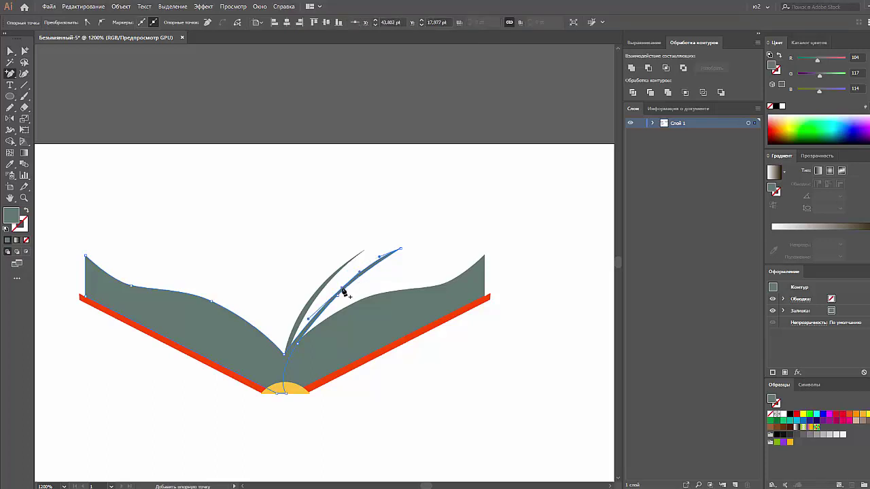
key(v)
click(336, 293)
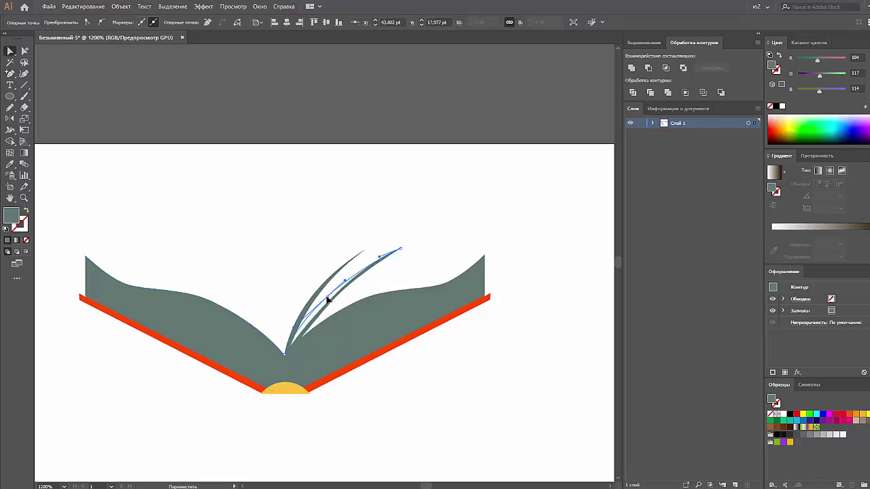
click(330, 299)
shift+click(329, 302)
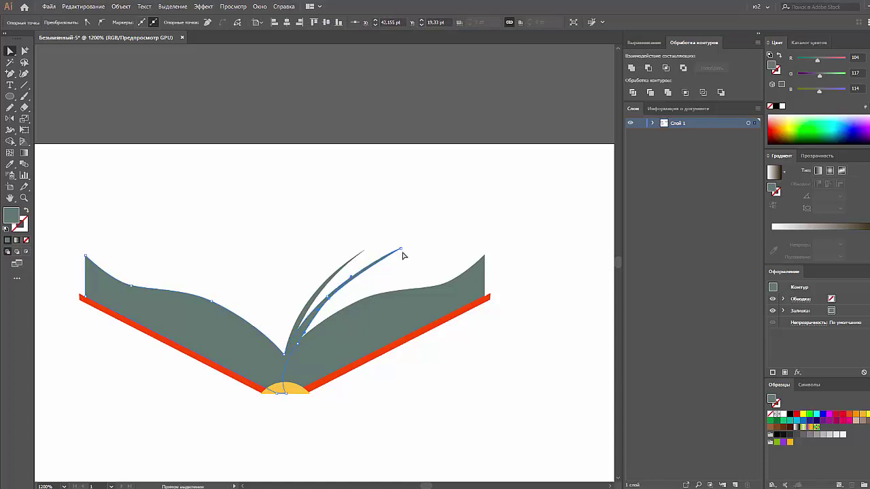
- Shorten the curling page by pulling its tip down-left
drag(402, 250, 383, 272)
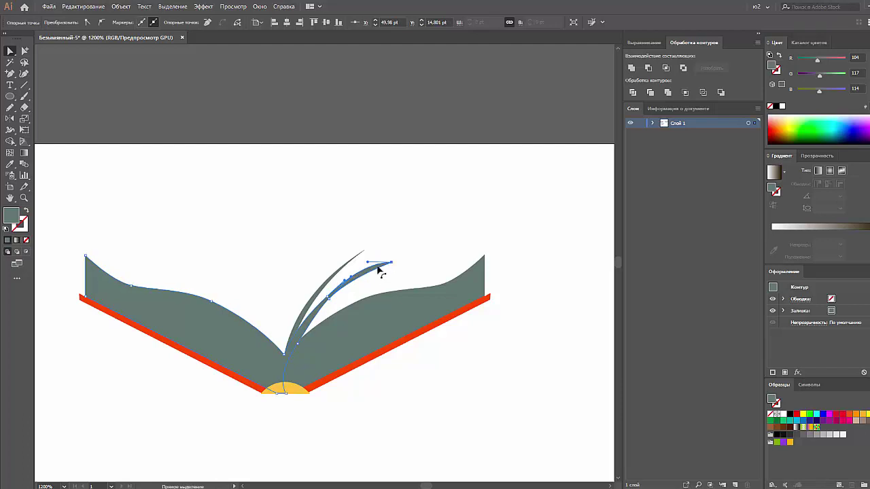
key(p)
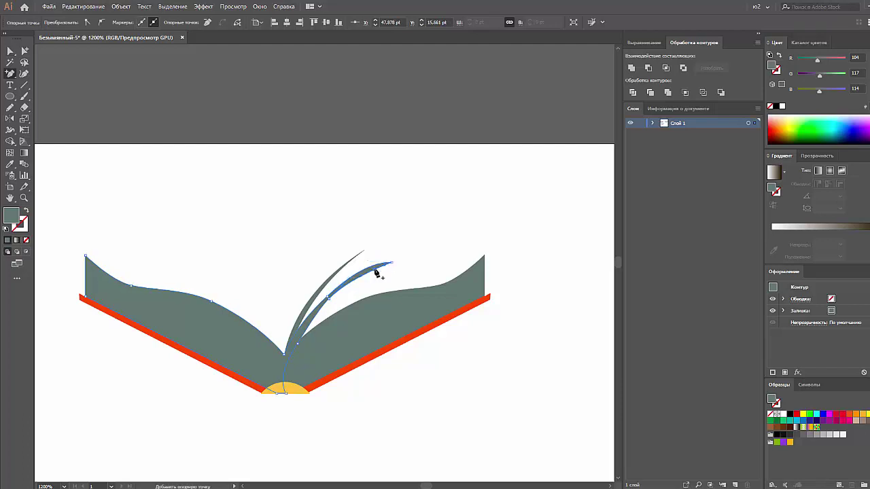
key(v)
click(373, 270)
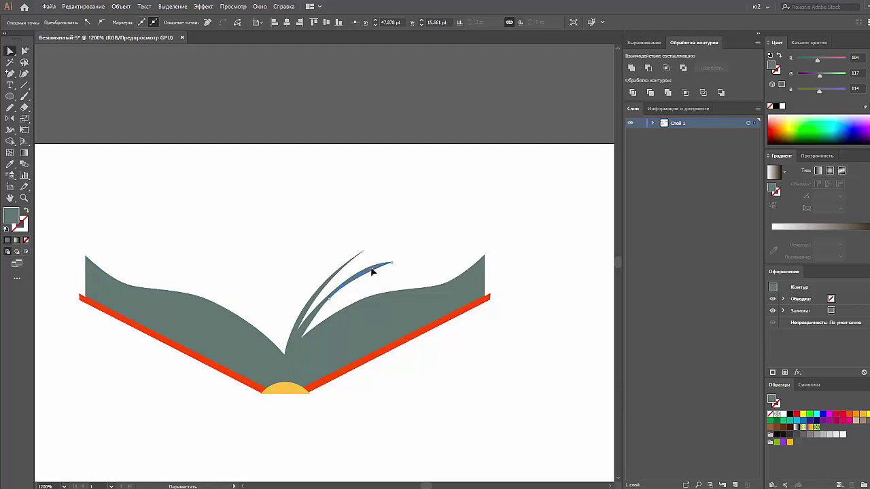
click(373, 270)
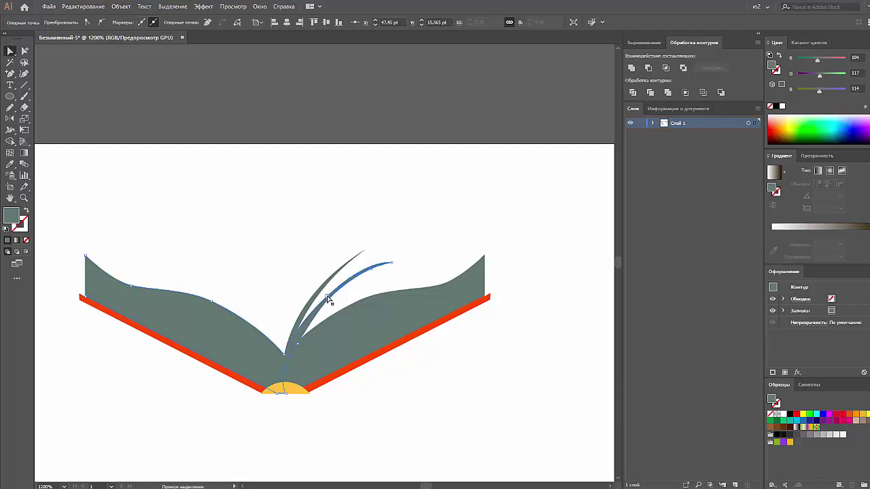
key(v)
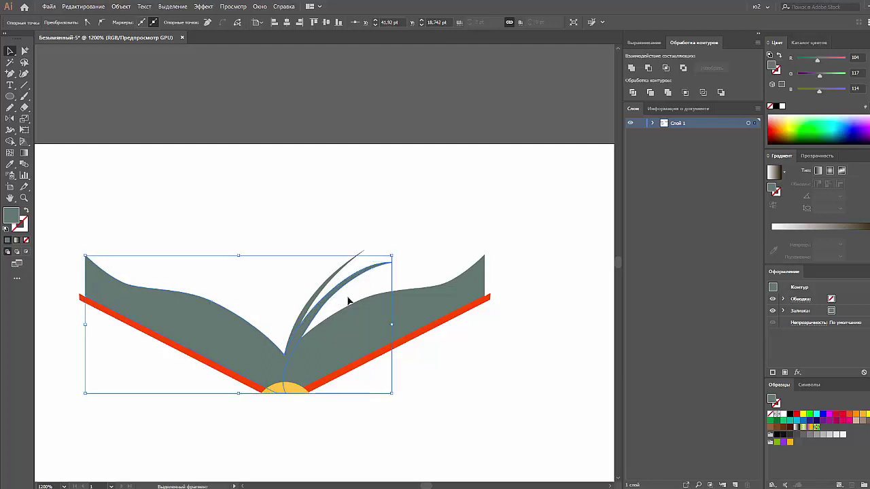
click(348, 300)
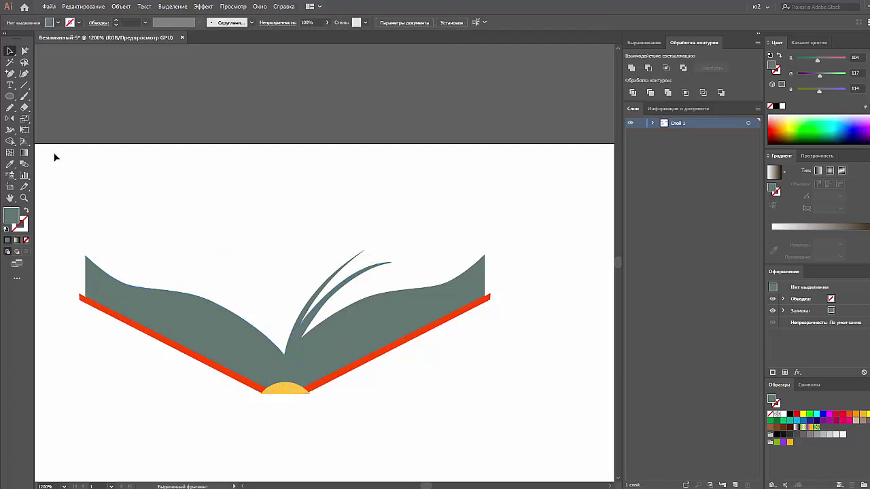
- Draw an arc from the spine up to the left page's top
drag(23, 84, 61, 96)
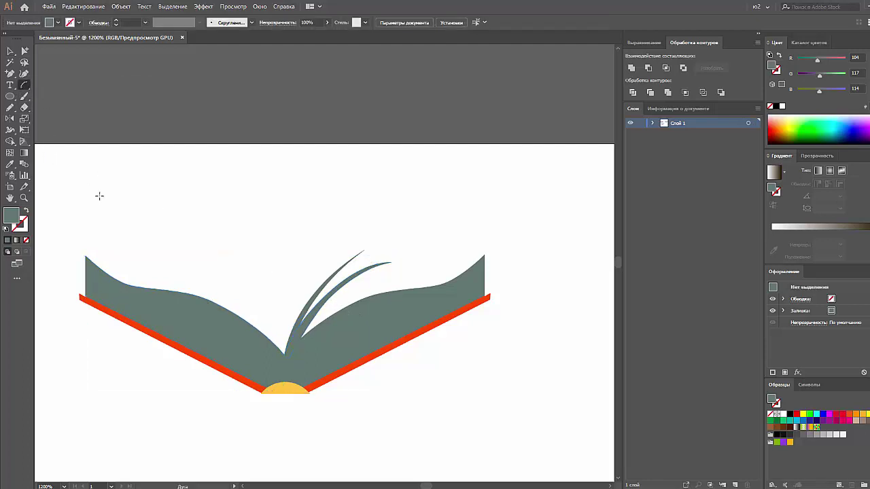
drag(112, 255, 225, 307)
key(ctrl+z)
mouse_move(284, 353)
mouse_down()
mouse_move(104, 231)
mouse_move(98, 256)
mouse_up()
key(v)
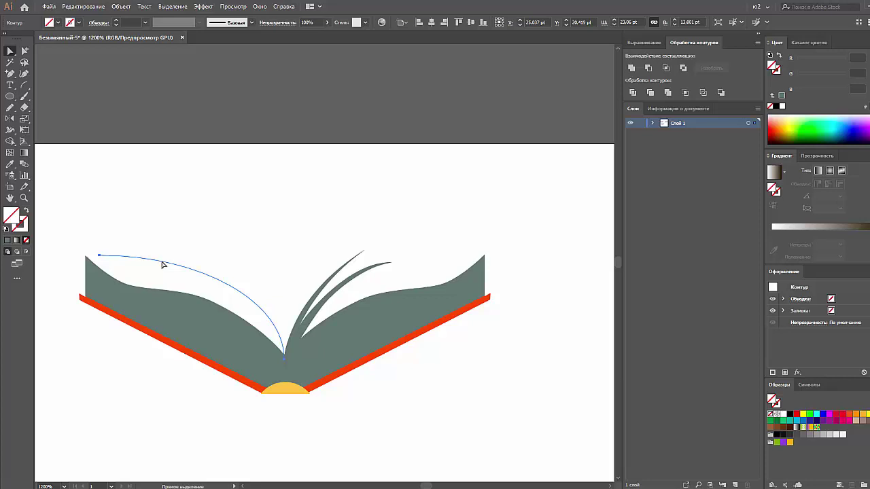
click(163, 264)
key(plus)
key(v)
mouse_move(165, 266)
mouse_down()
mouse_move(129, 268)
mouse_move(75, 233)
mouse_up()
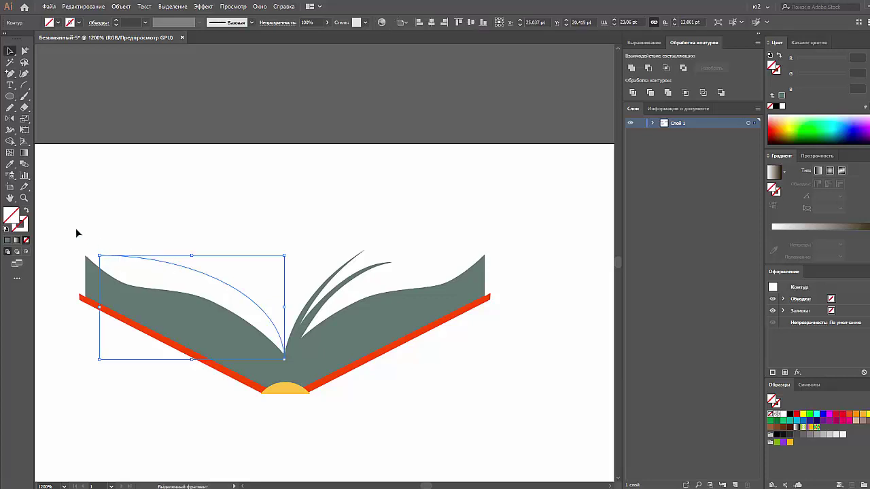
- Give the arc a grey-green stroke and bend its left end into an S-curve
click(782, 96)
click(145, 23)
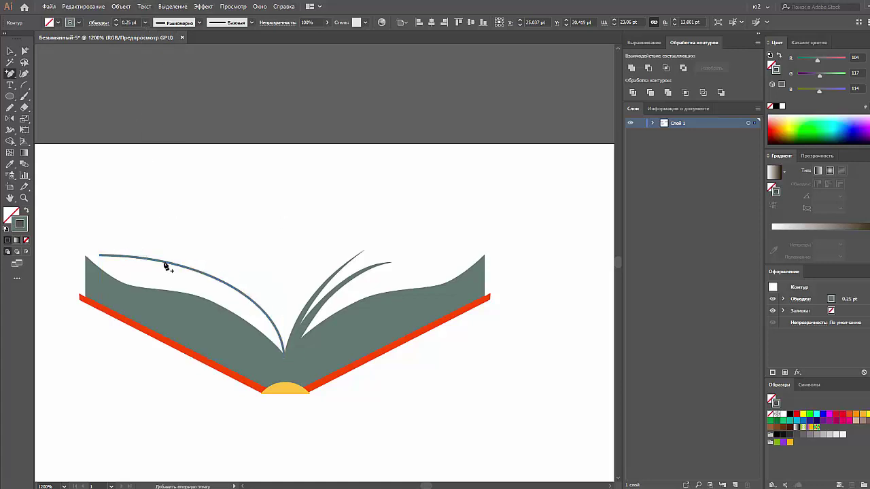
ctrl+click(167, 266)
mouse_move(155, 273)
mouse_down()
mouse_move(122, 263)
mouse_move(120, 272)
mouse_up()
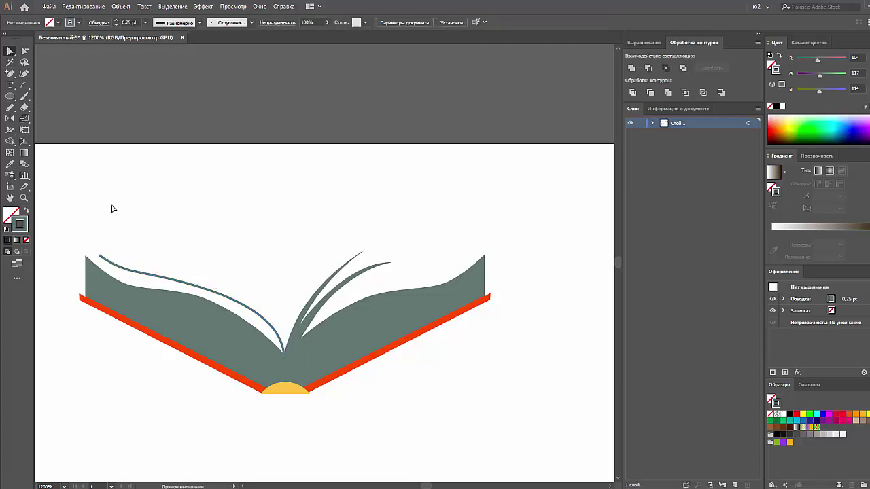
drag(147, 253, 123, 278)
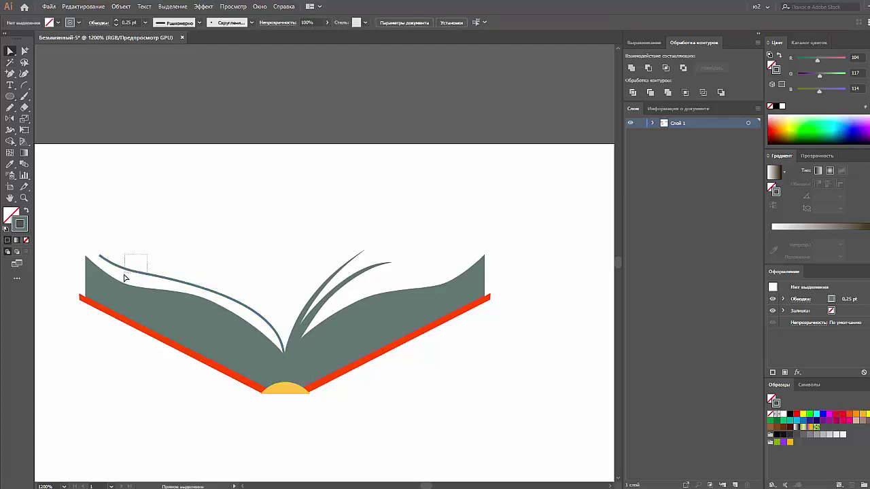
key(v)
click(134, 159)
click(123, 271)
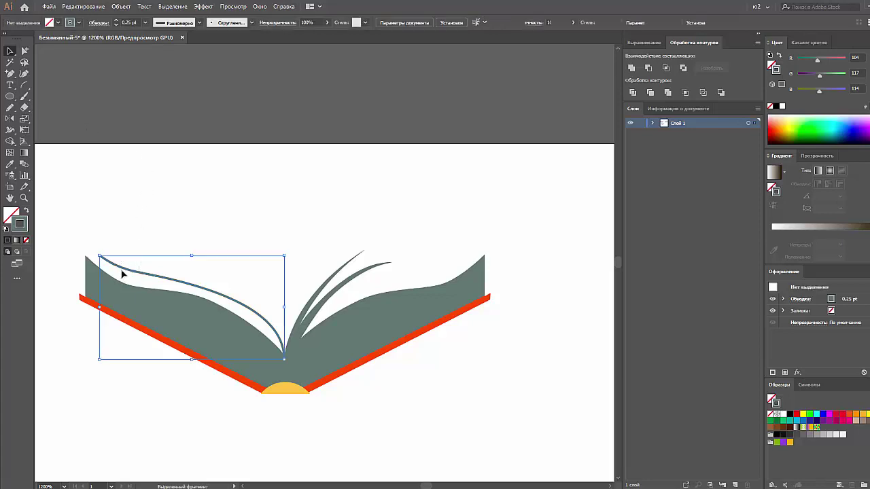
- Apply a flipped tapered width profile to the curve with a 0.75 pt stroke
click(199, 23)
click(178, 99)
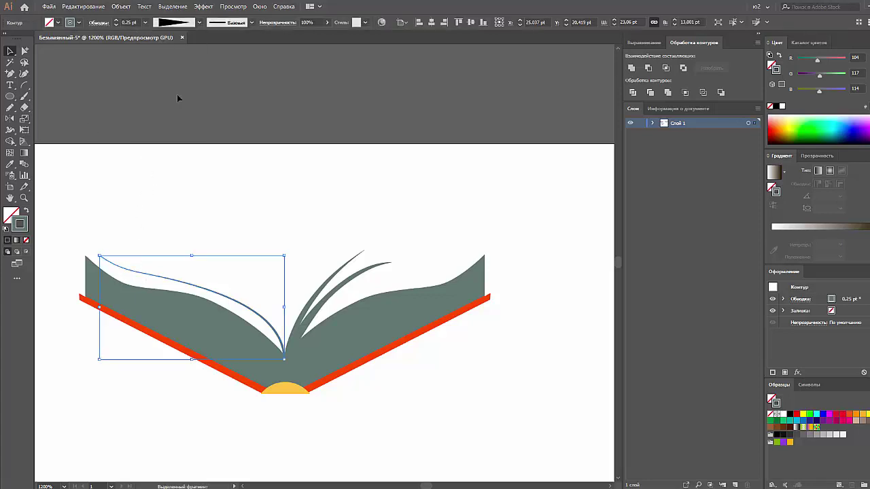
click(102, 24)
click(89, 167)
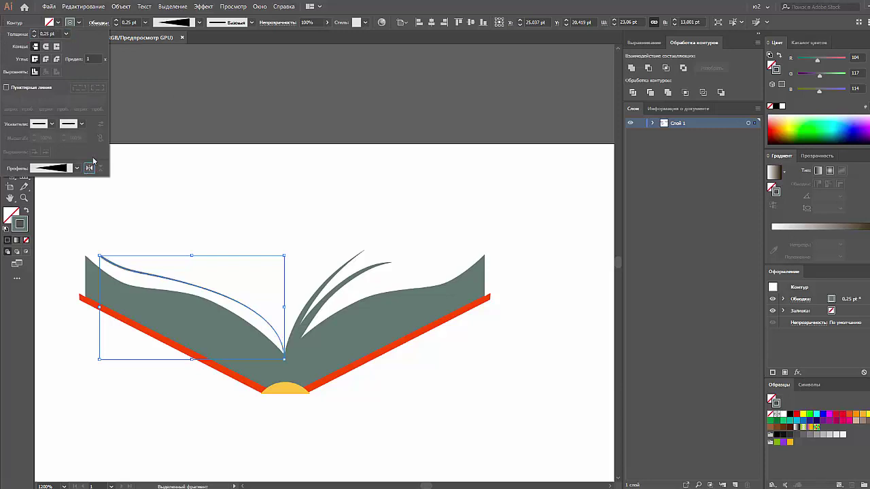
click(66, 34)
click(76, 75)
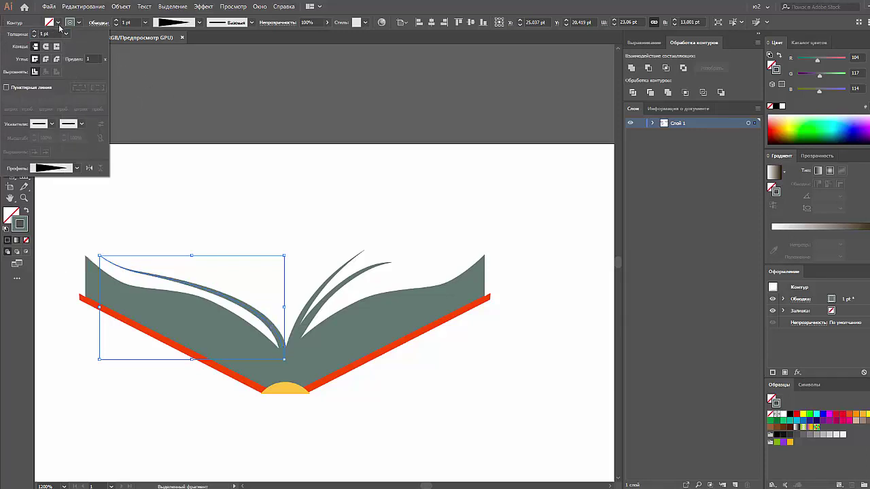
click(141, 104)
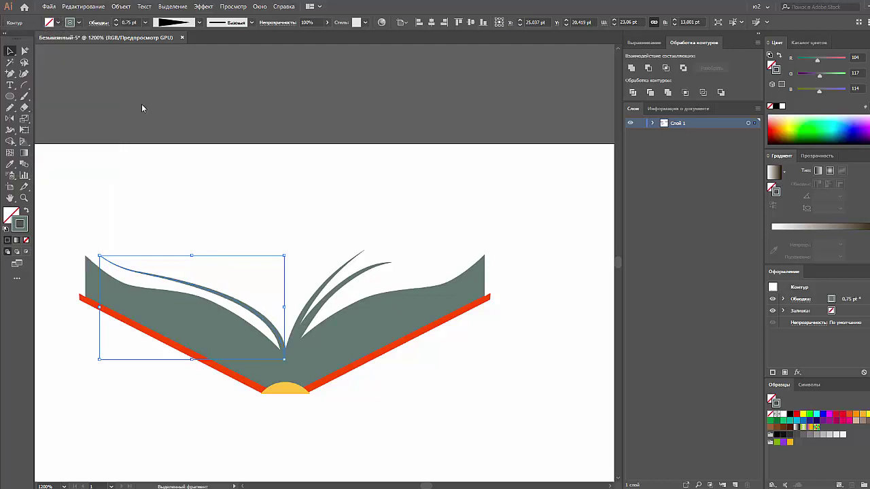
click(361, 284)
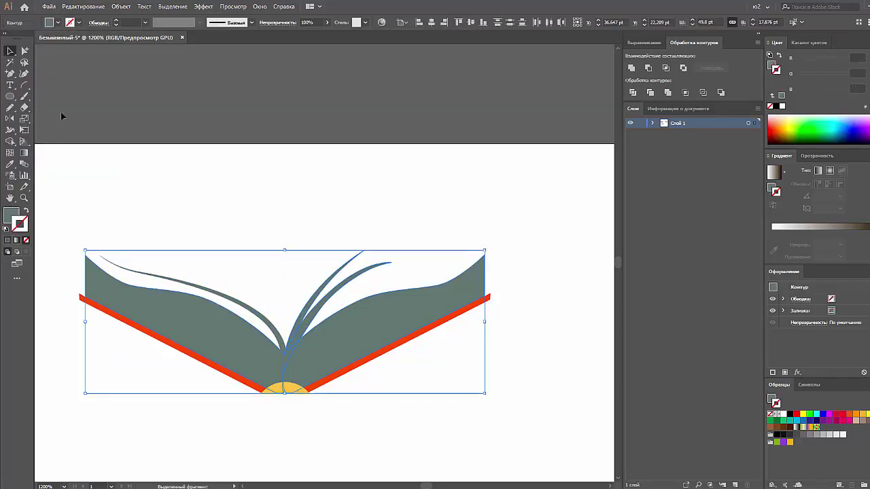
- Erase the strips' ends near the spine and delete the two curling strips
click(27, 108)
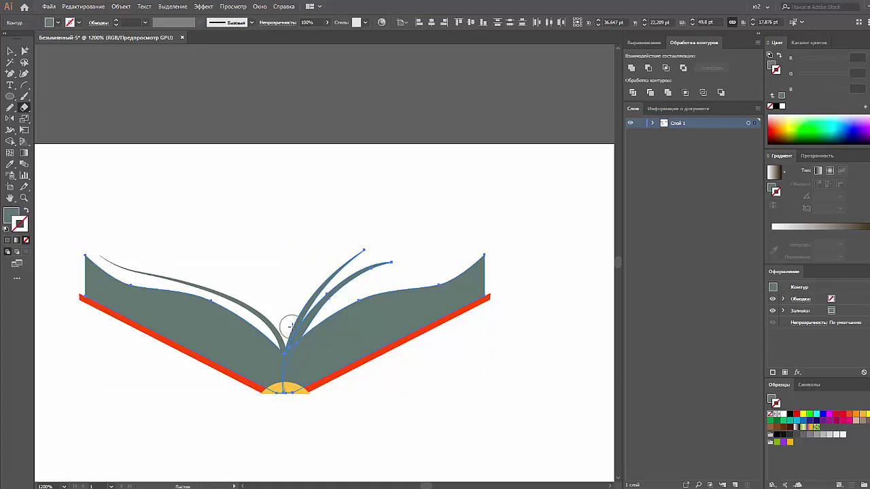
drag(293, 331, 284, 348)
key(v)
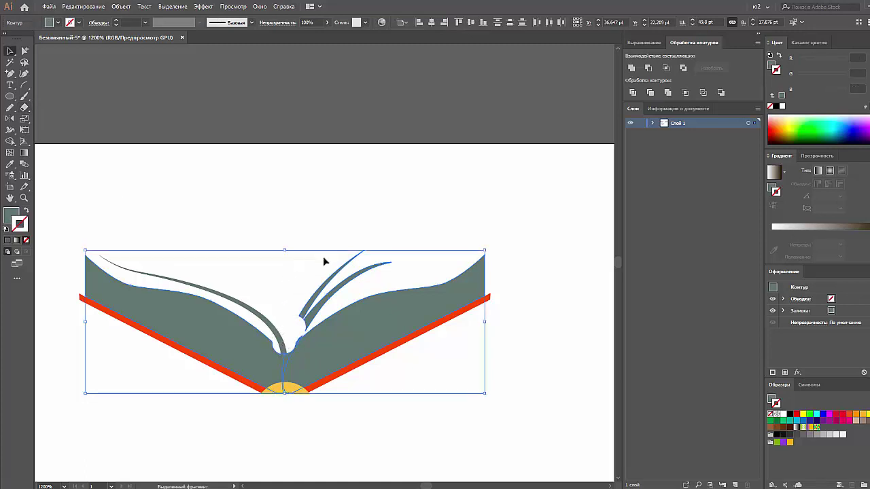
click(367, 287)
key(Delete)
- Delete anchor points near the centre fold, dismissing the warning messages
click(314, 338)
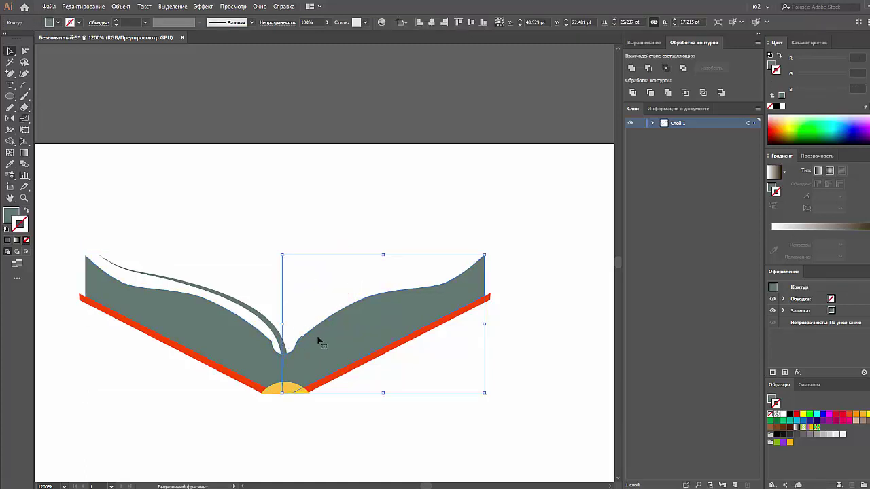
ctrl+click(271, 358)
key(minus)
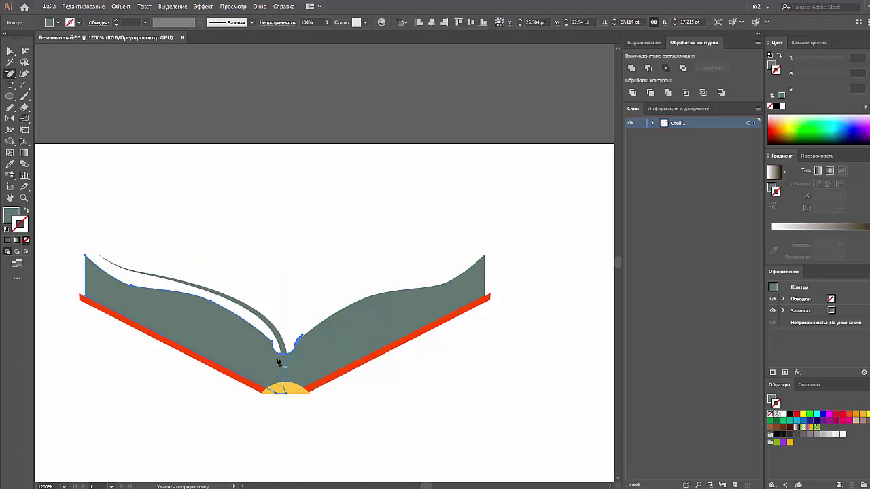
click(280, 358)
key(Return)
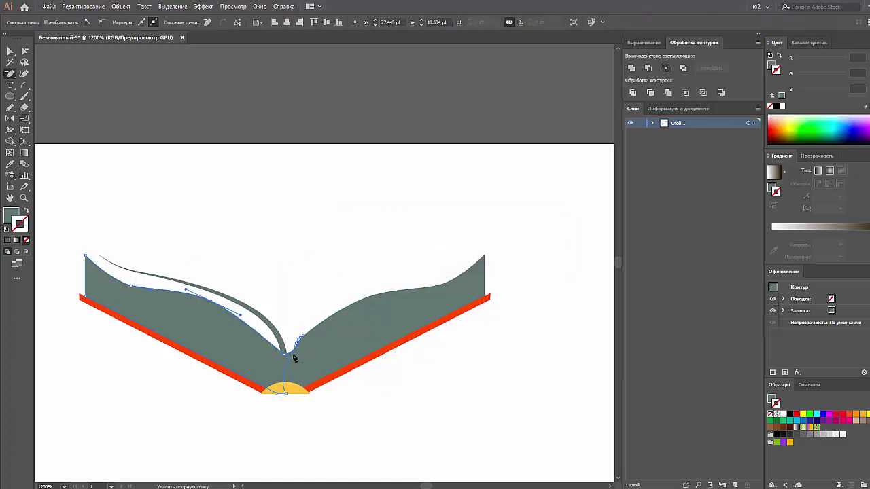
click(300, 341)
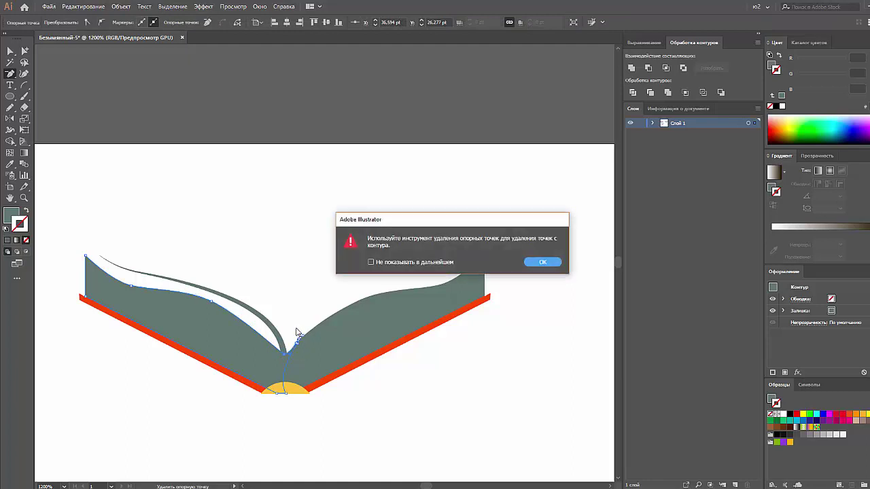
click(543, 263)
key(v)
click(311, 359)
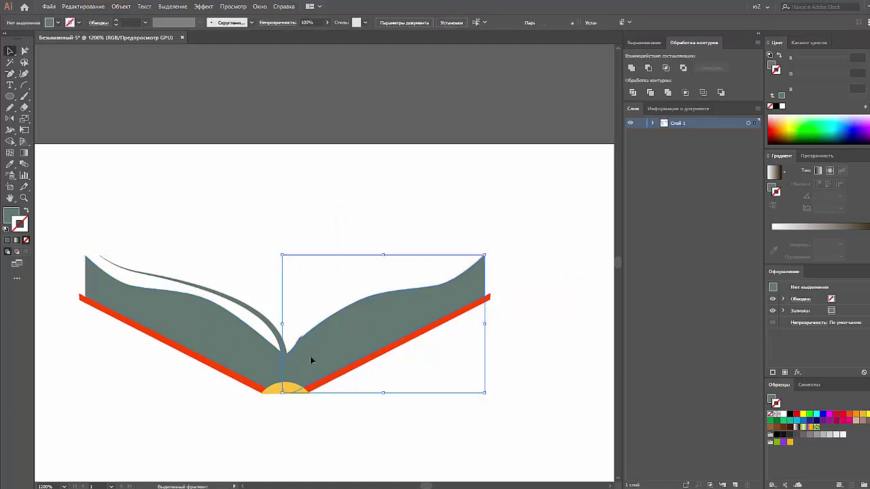
- Remove more anchors near the fold from both page shapes to smooth the edge
shift+click(271, 360)
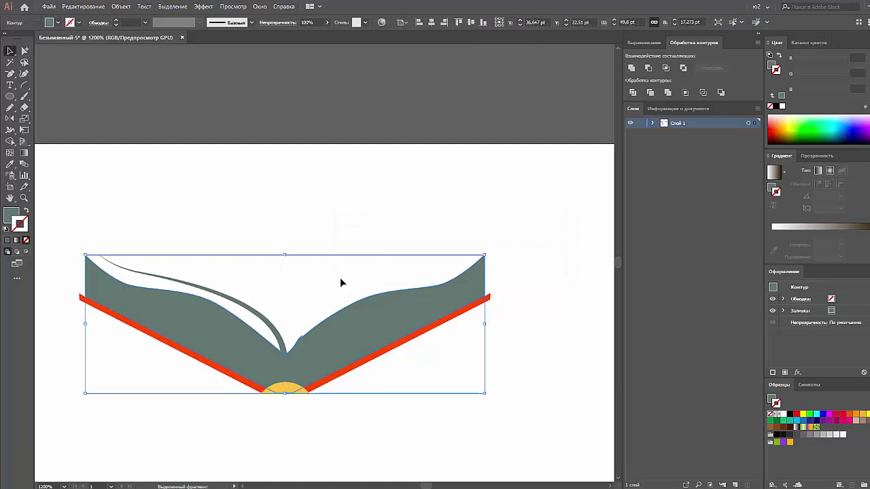
key(minus)
click(300, 339)
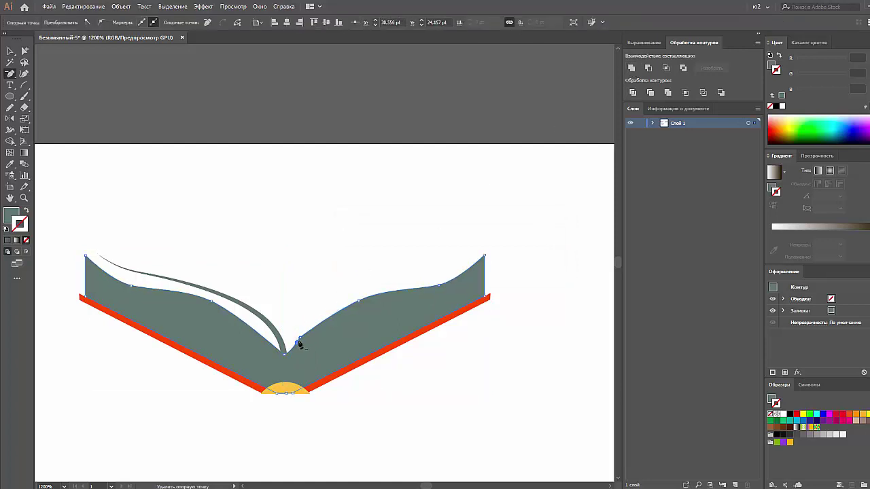
click(301, 340)
click(298, 345)
key(Return)
click(296, 347)
key(a)
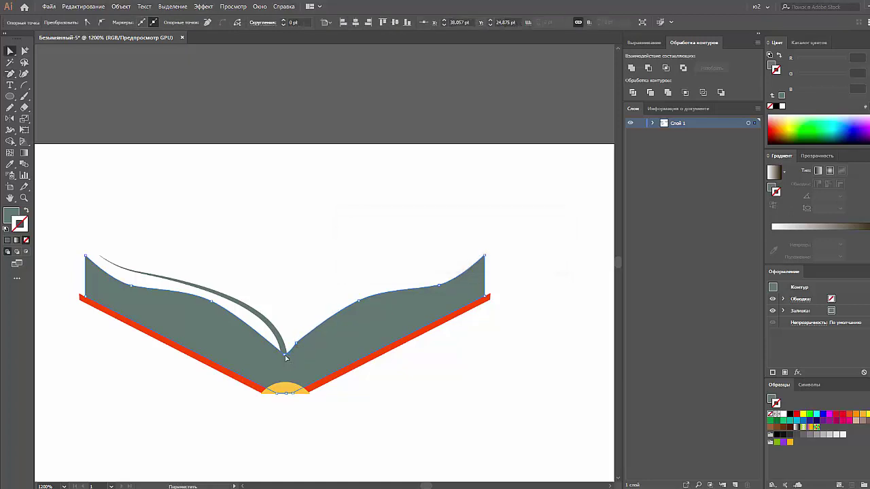
click(211, 303)
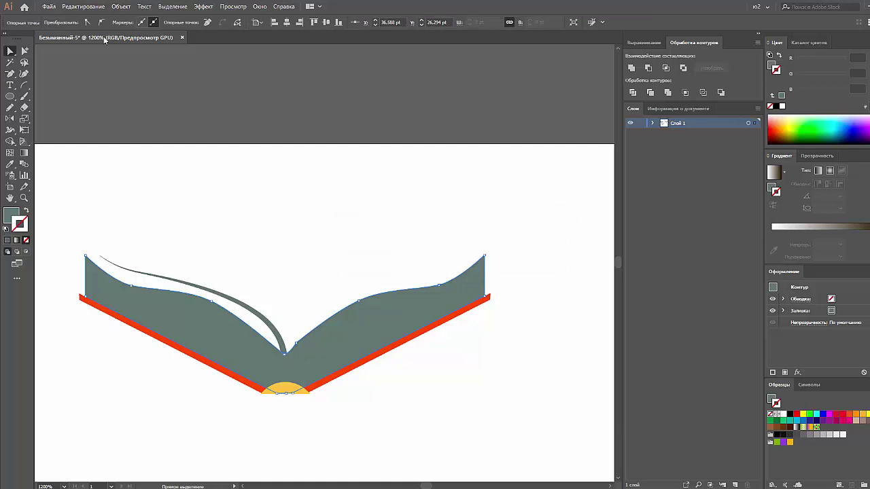
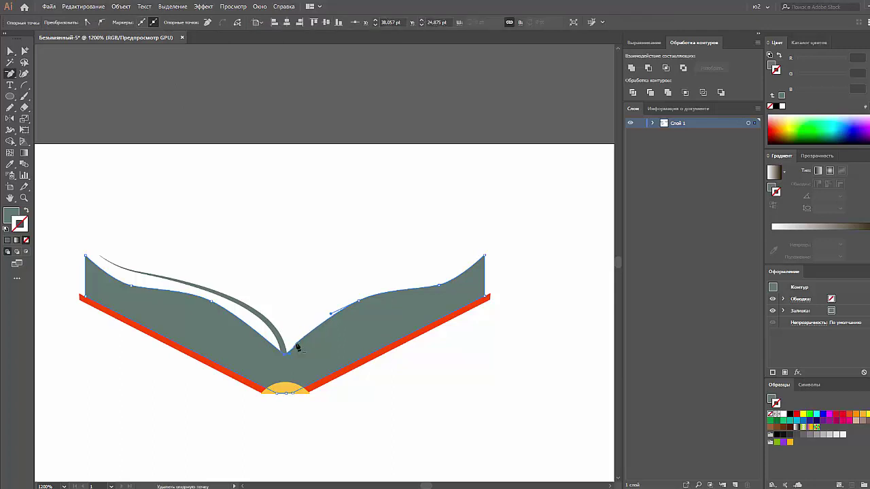
- Move the notch anchor down onto the bottom of the notch and reshape the curve there
drag(296, 343, 286, 353)
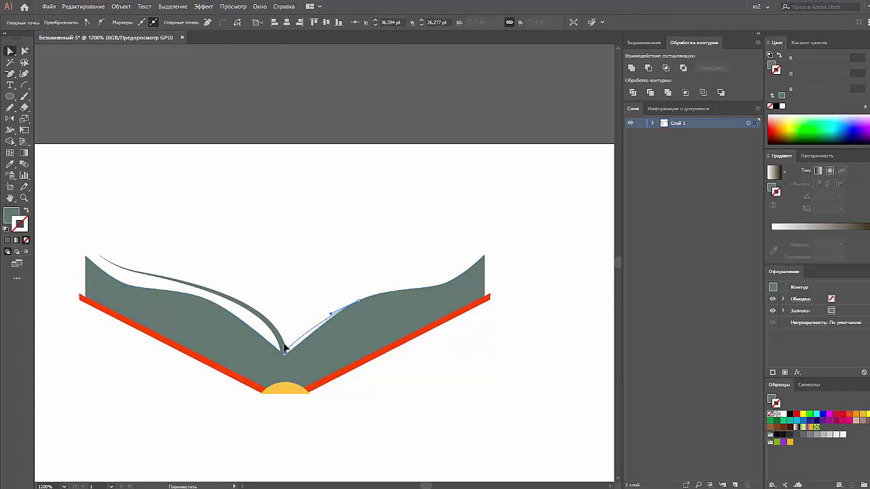
drag(331, 313, 291, 352)
click(285, 354)
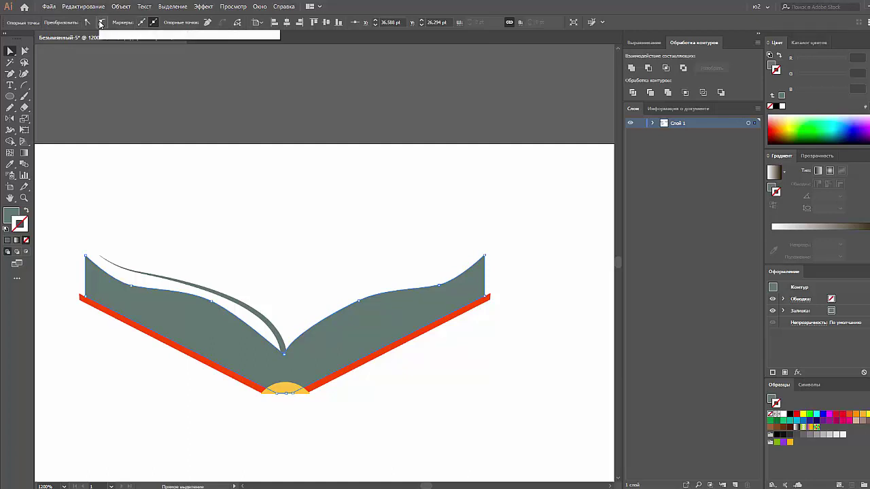
key(ctrl+equal)
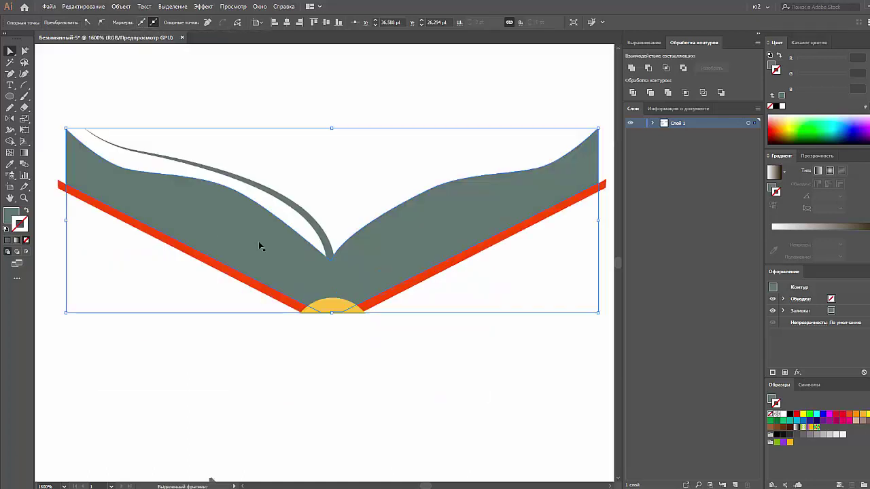
key(ctrl+equal)
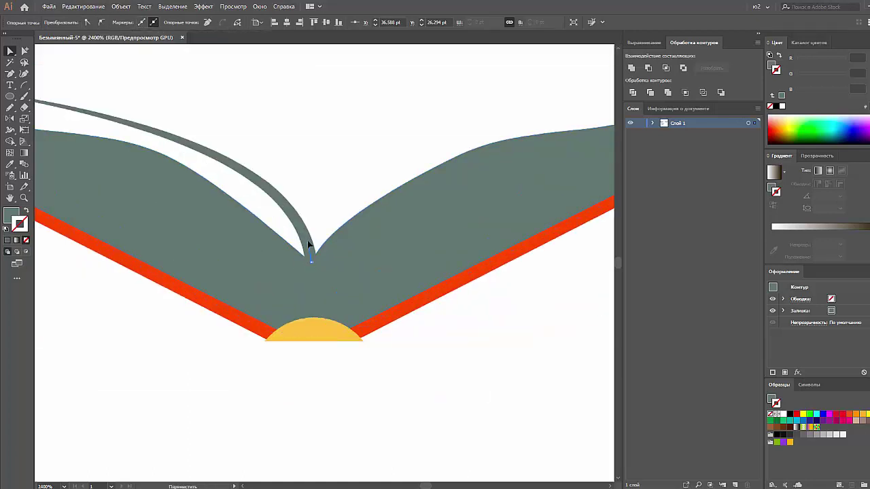
drag(311, 263, 301, 259)
key(ctrl+z)
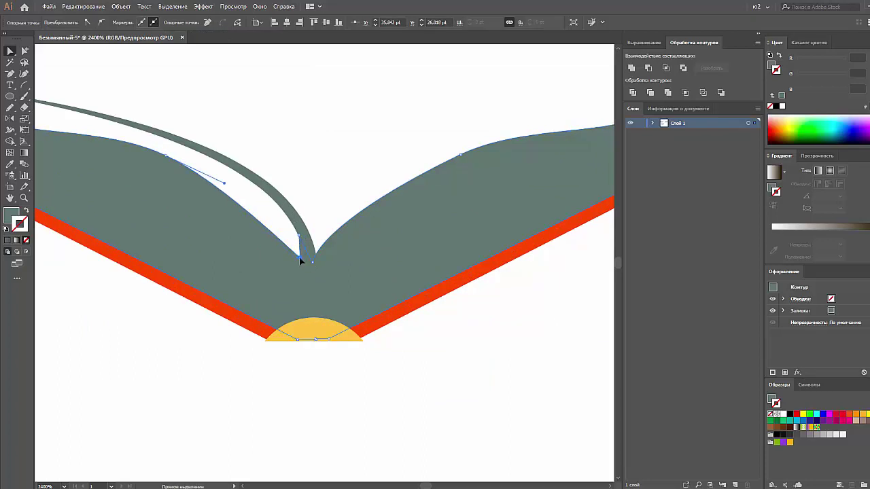
key(p)
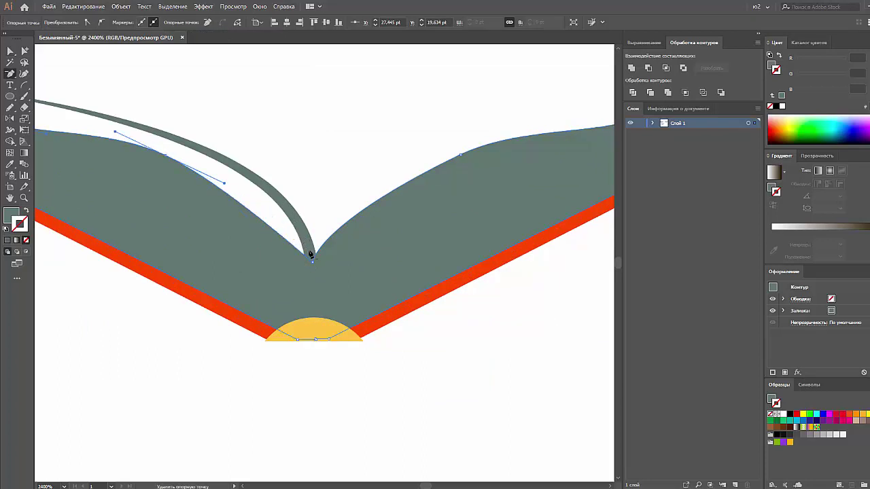
key(v)
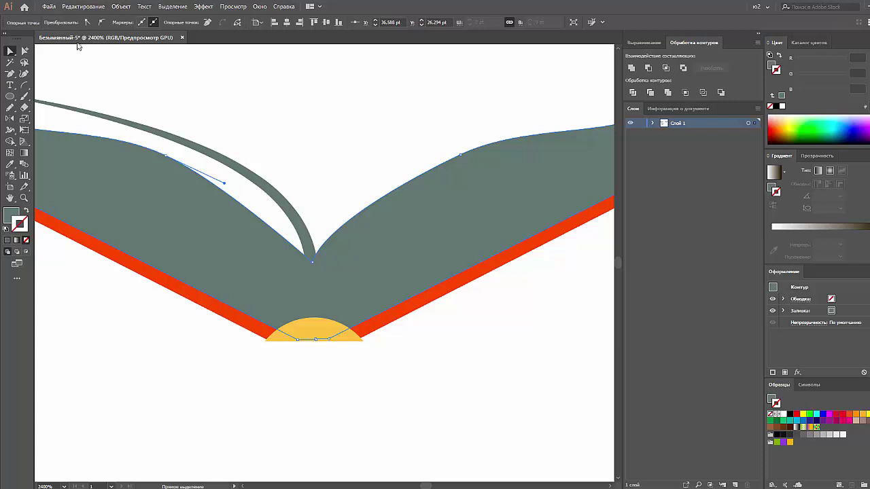
- Delete the extra anchor at the right notch and convert the notch anchor to smooth
click(322, 254)
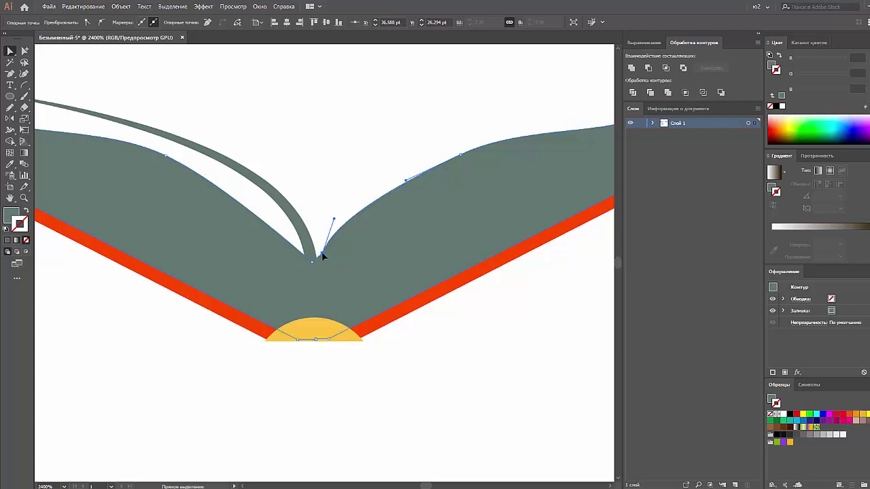
key(minus)
click(322, 255)
key(a)
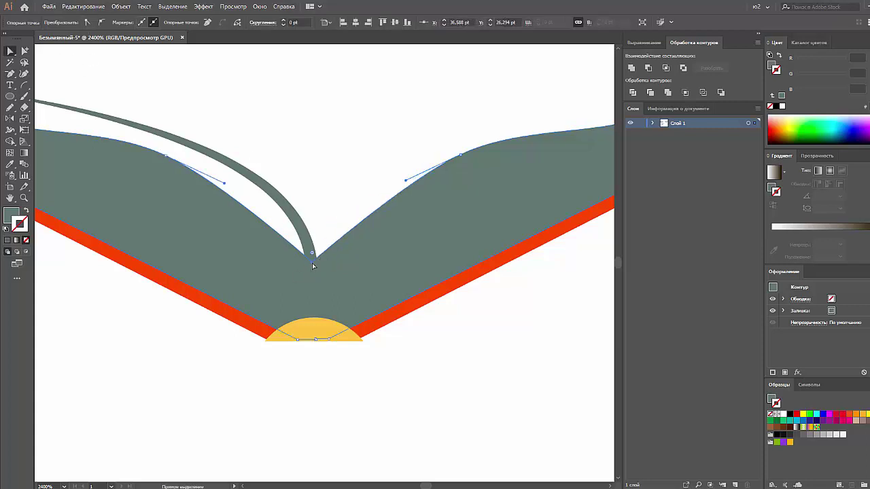
click(101, 22)
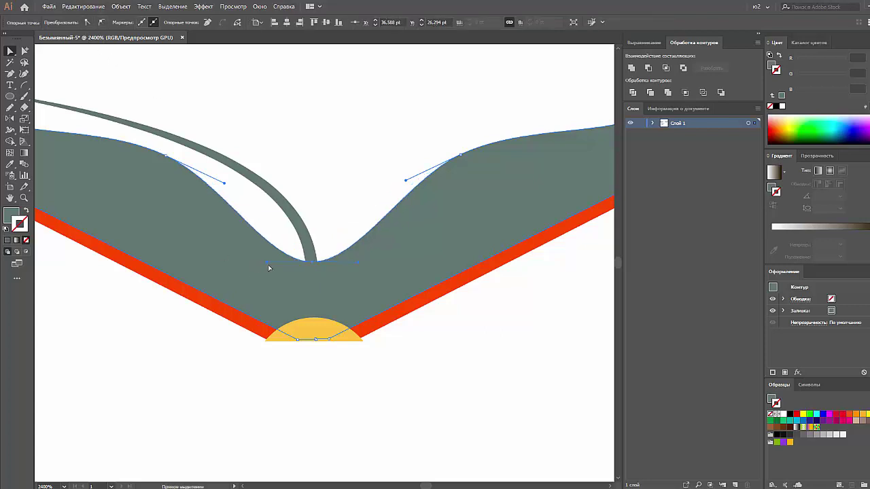
- Pull the notch anchor's handle upward so the right page curve sweeps into the valley
drag(266, 264, 296, 217)
click(312, 263)
drag(360, 264, 326, 212)
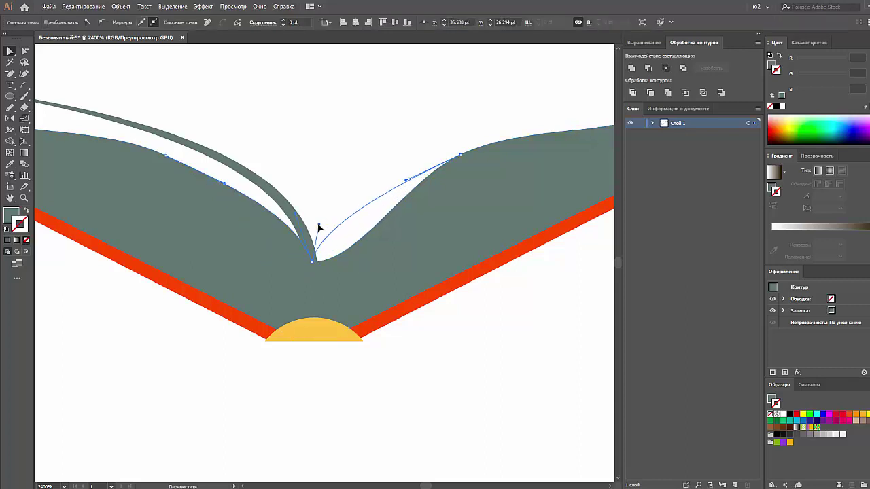
click(334, 200)
key(ctrl+0)
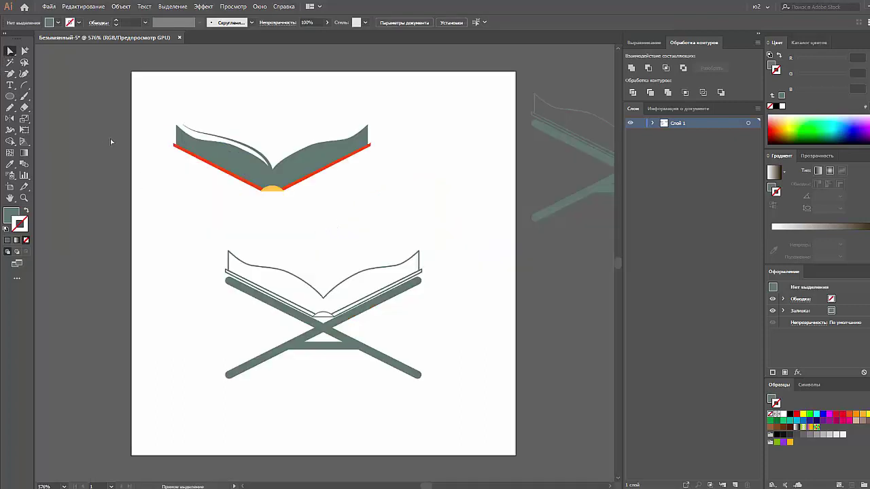
- Rotate the curling page lines on the left page slightly clockwise
drag(216, 159, 271, 112)
key(ctrl+z)
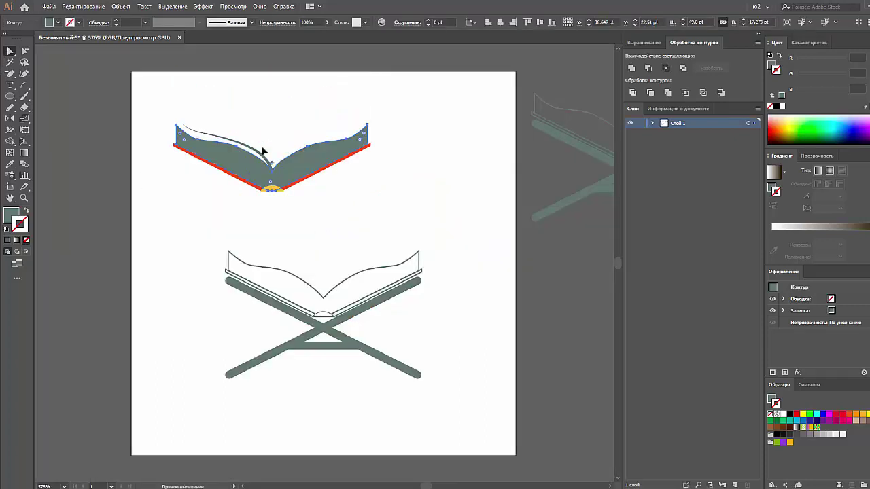
click(269, 156)
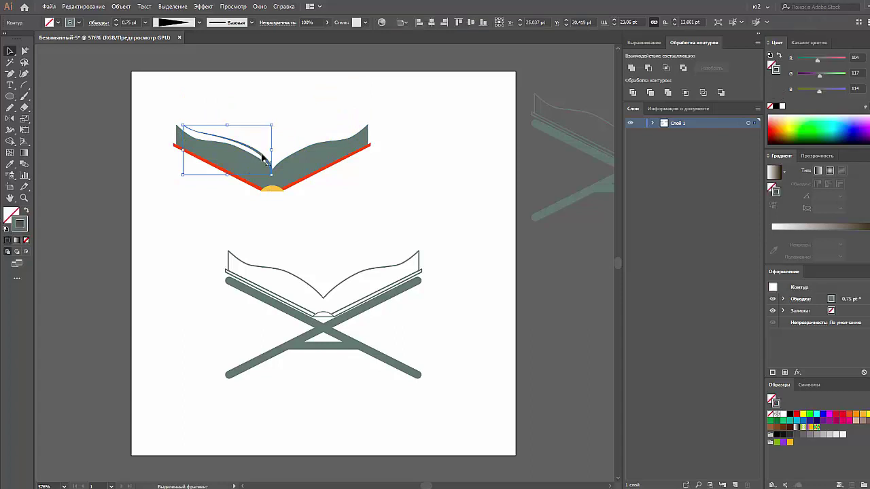
mouse_move(281, 178)
mouse_down()
mouse_move(275, 185)
mouse_move(265, 172)
mouse_up()
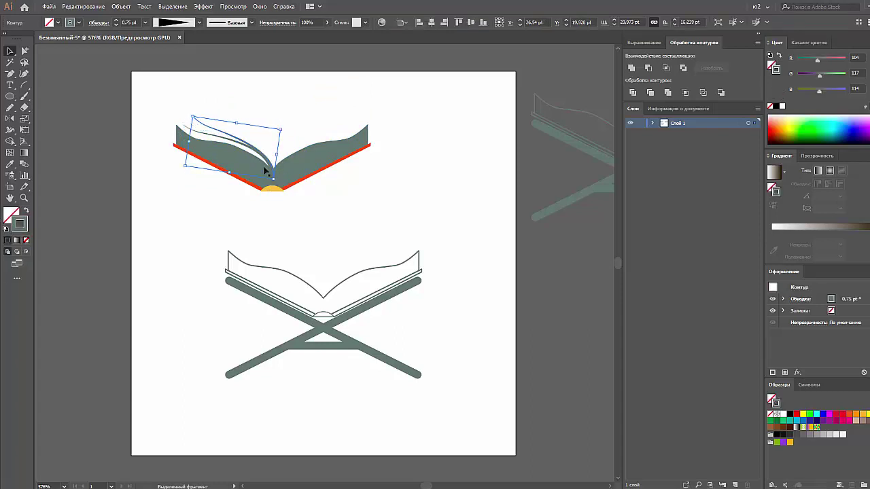
- Reshape the page-curve path's anchors so it fits along the left page
ctrl+click(193, 123)
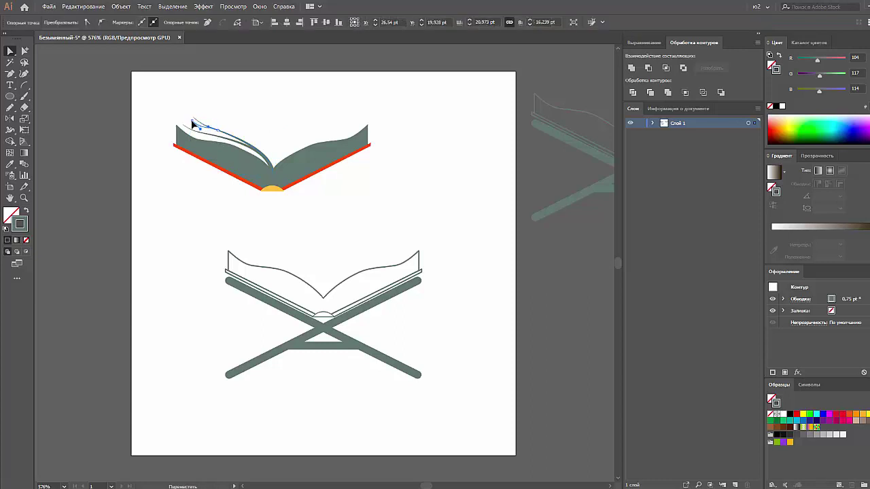
click(253, 125)
click(223, 136)
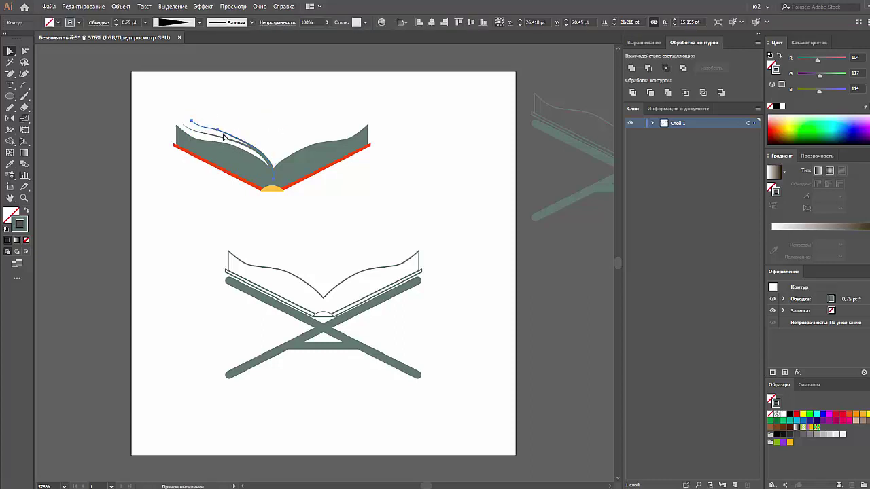
drag(218, 131, 284, 138)
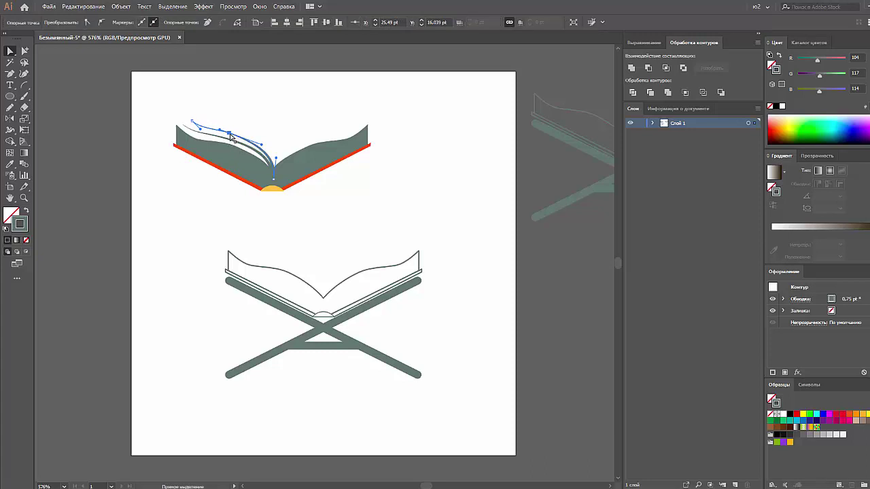
click(287, 139)
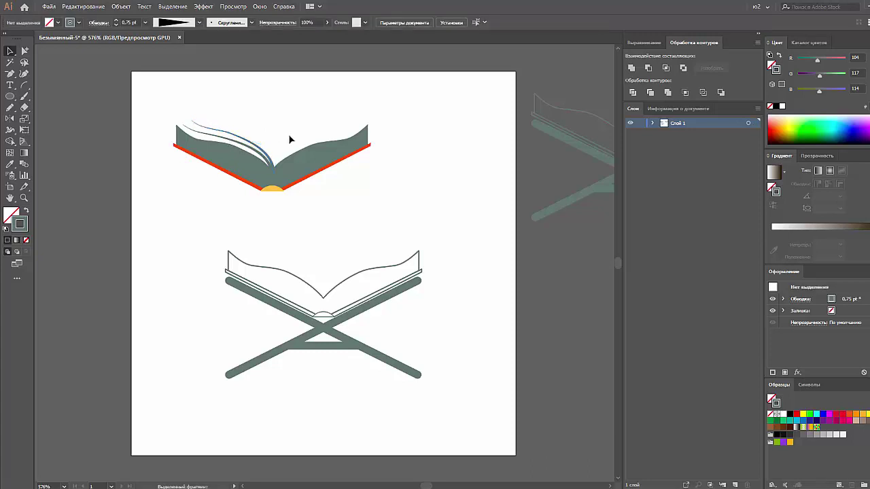
click(244, 142)
mouse_move(262, 146)
mouse_down()
mouse_move(252, 143)
mouse_move(276, 132)
mouse_up()
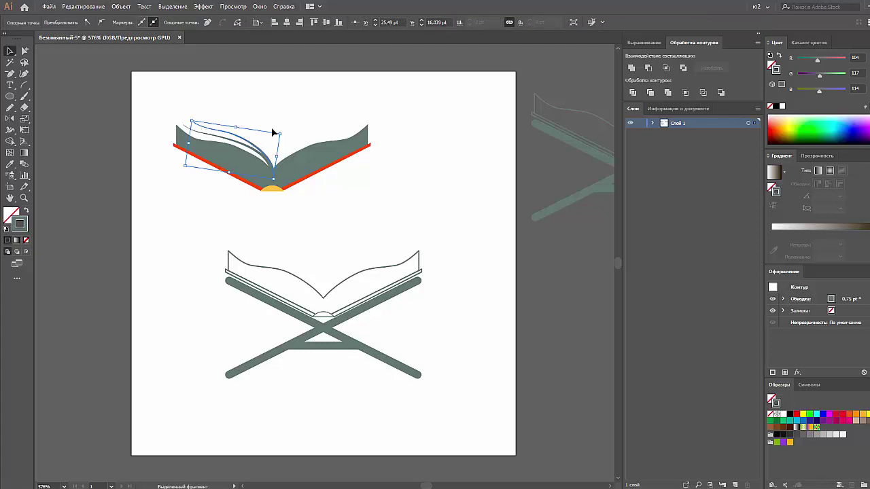
click(269, 130)
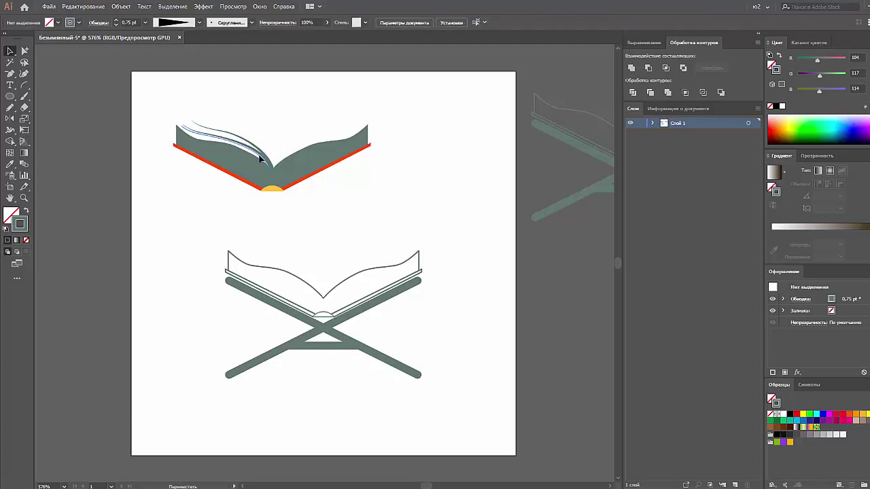
- Give the curved page strokes a 1 pt stroke weight
click(263, 159)
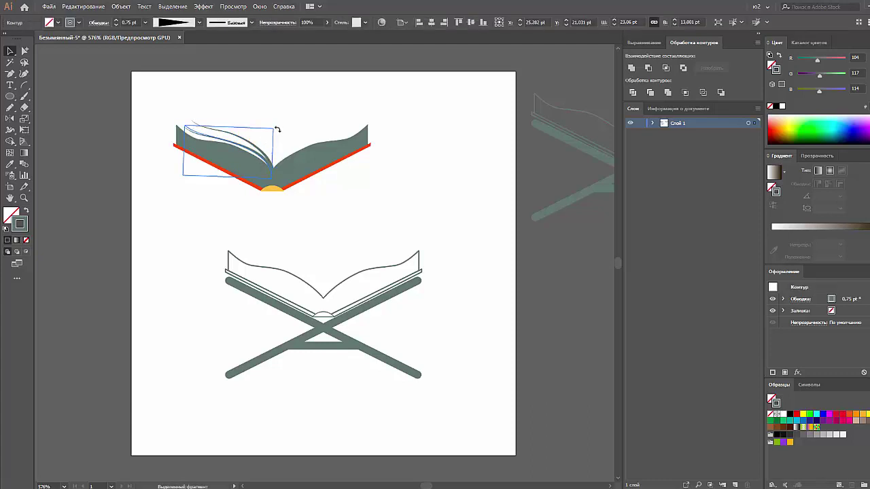
click(213, 111)
click(238, 150)
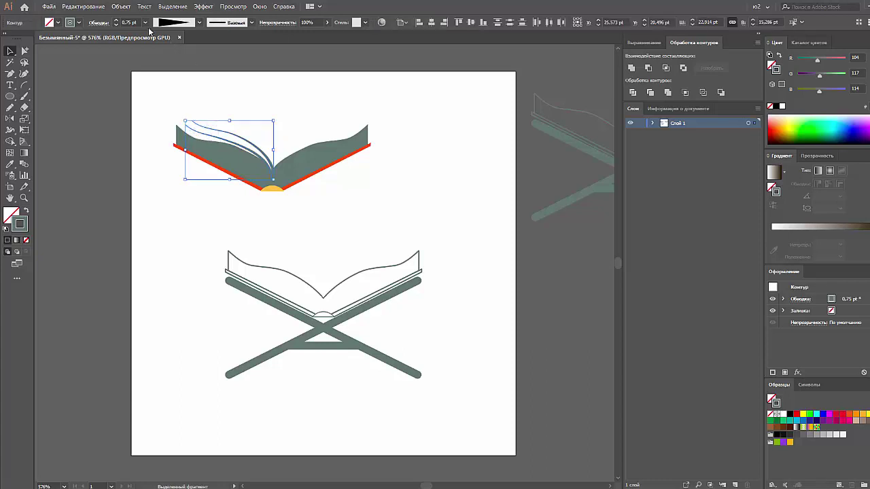
click(144, 22)
click(149, 60)
click(150, 63)
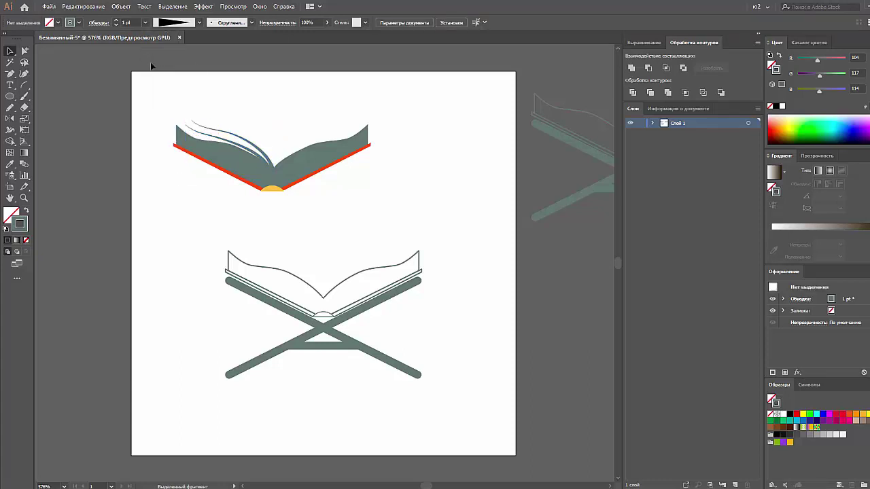
drag(212, 125, 198, 137)
drag(199, 137, 201, 132)
- Simplify the selected book path with slightly raised curve precision
click(210, 152)
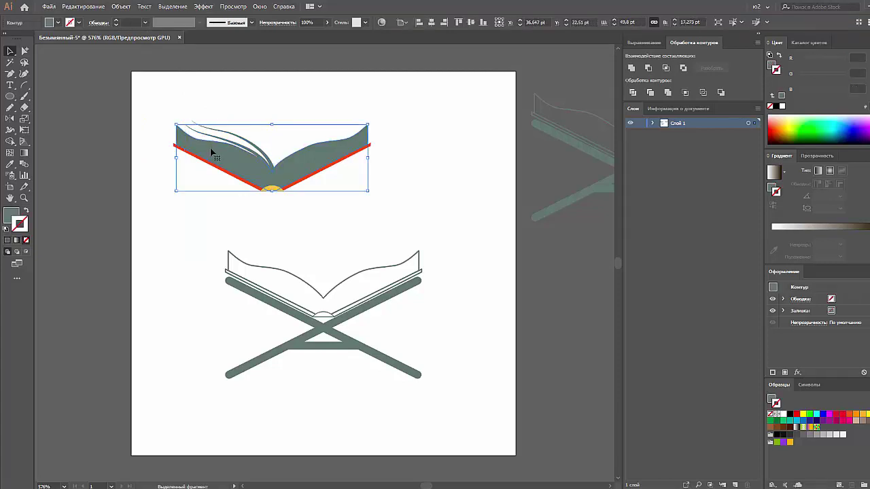
click(120, 6)
mouse_move(134, 220)
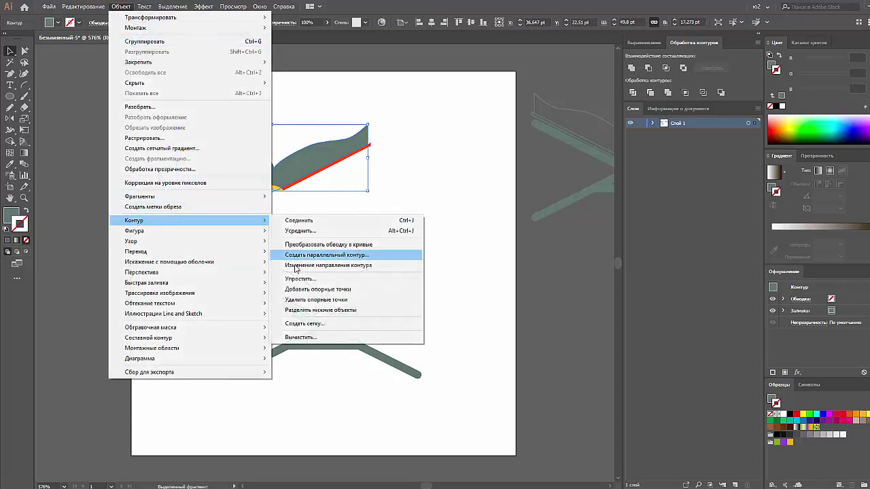
click(299, 279)
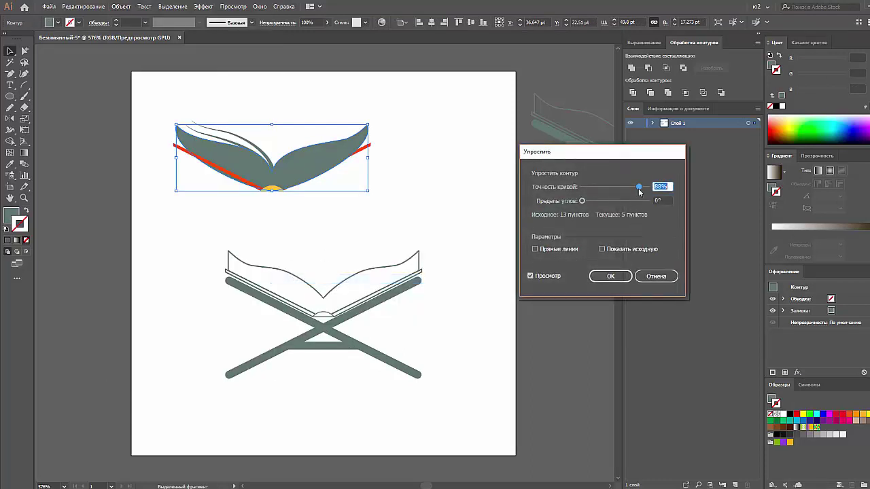
drag(639, 187, 646, 187)
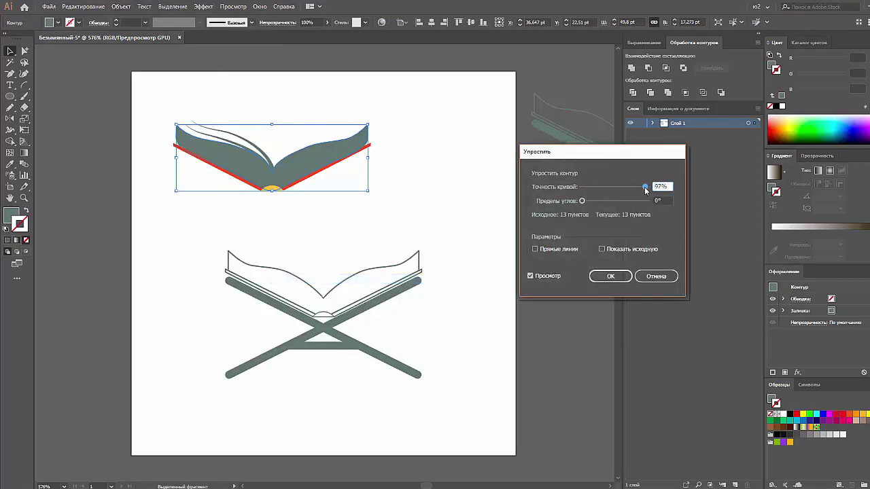
click(616, 275)
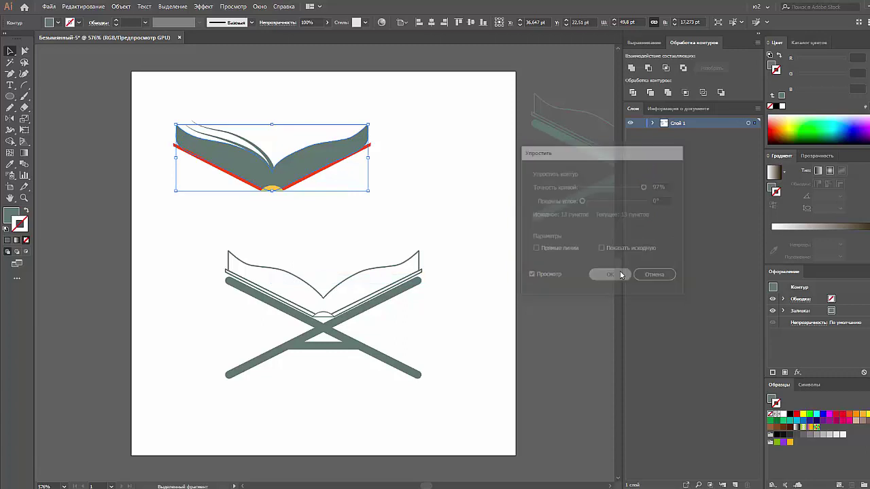
- Simplify a left-page curve line at 79% curve precision
click(215, 140)
click(121, 7)
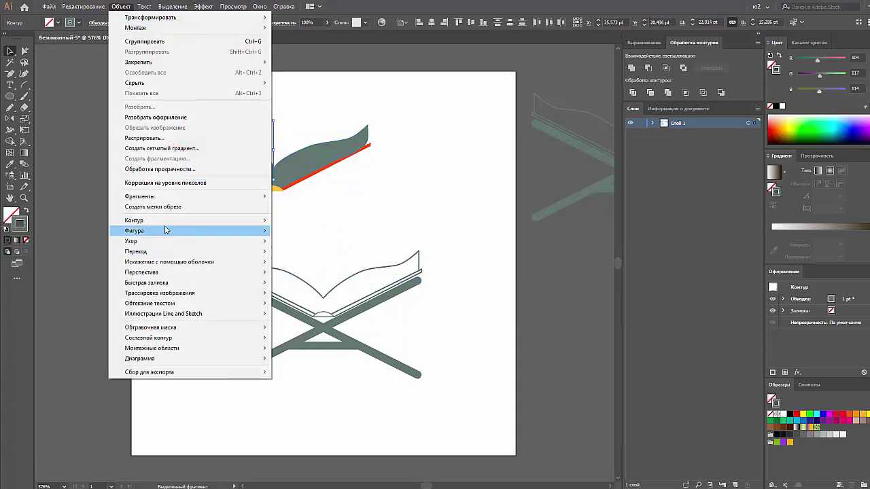
click(292, 279)
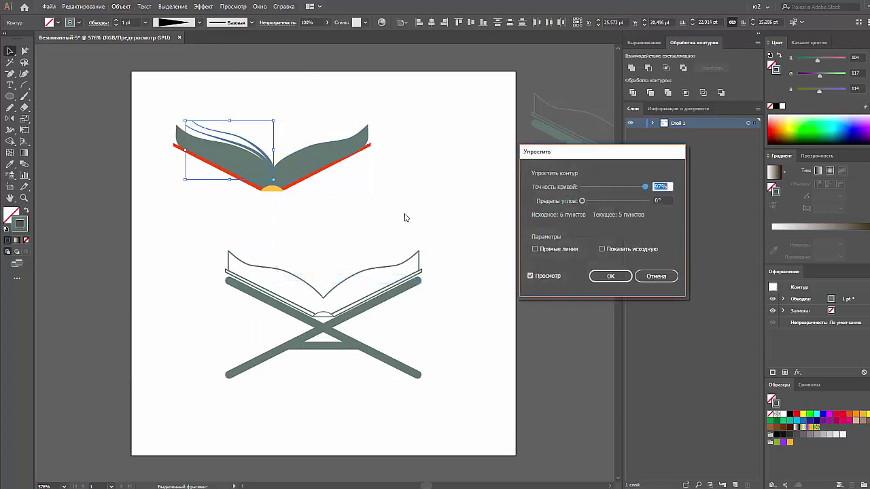
drag(651, 189, 637, 189)
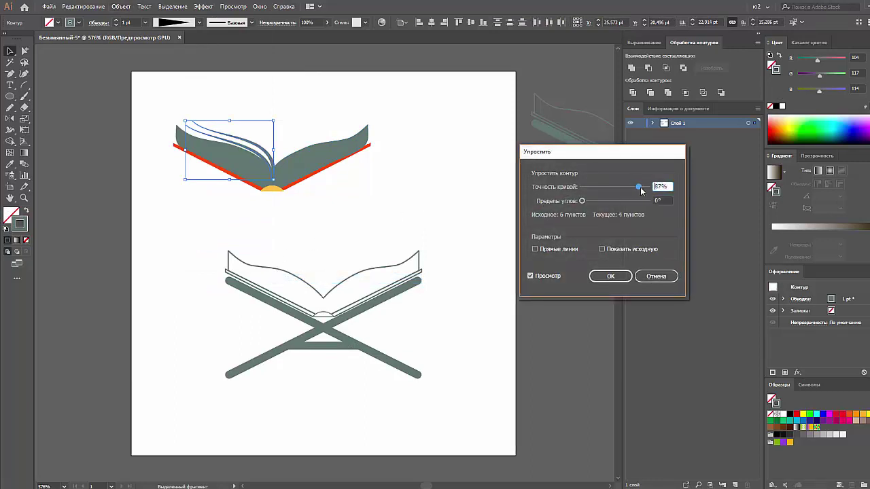
click(601, 276)
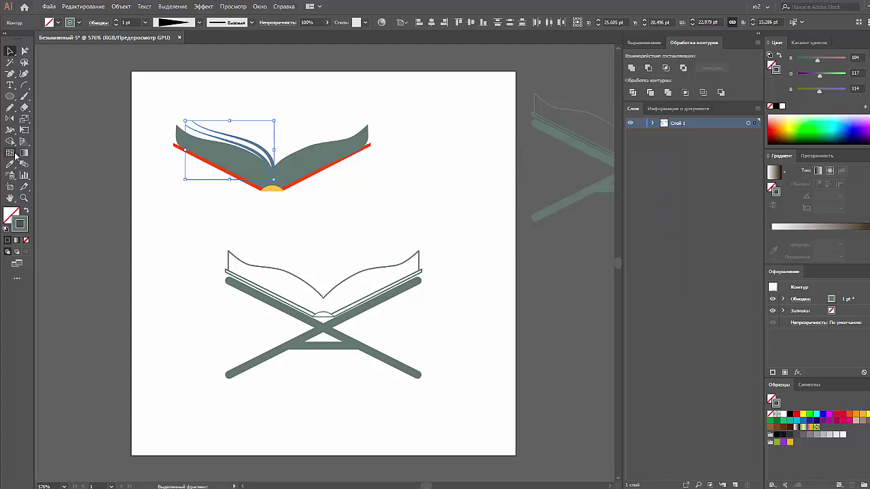
- Reflect a copy of the curves onto the right half and set their stroke to 2 pt
click(9, 118)
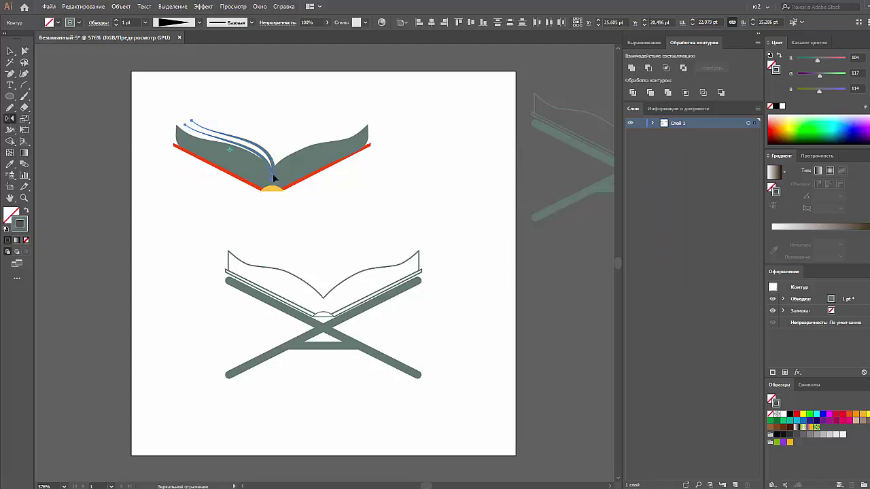
drag(251, 146, 286, 136)
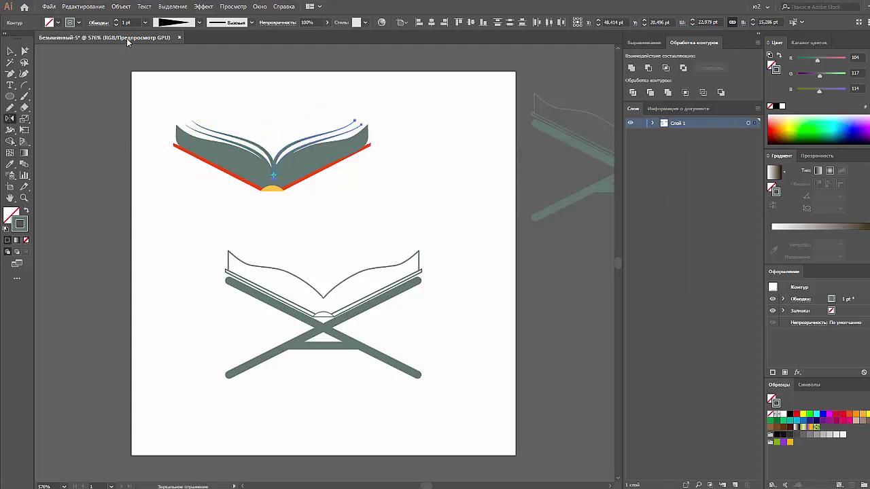
click(145, 23)
click(155, 73)
- Rotate a left-page line into a new fanned position
key(v)
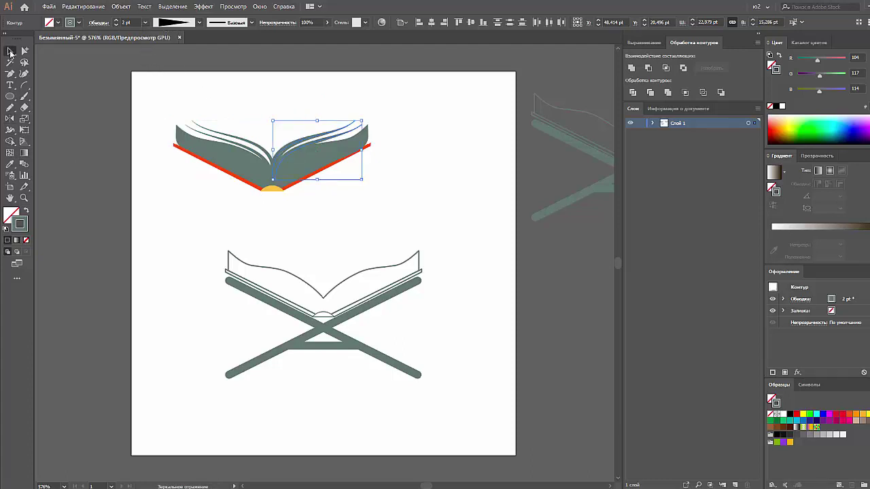
click(79, 58)
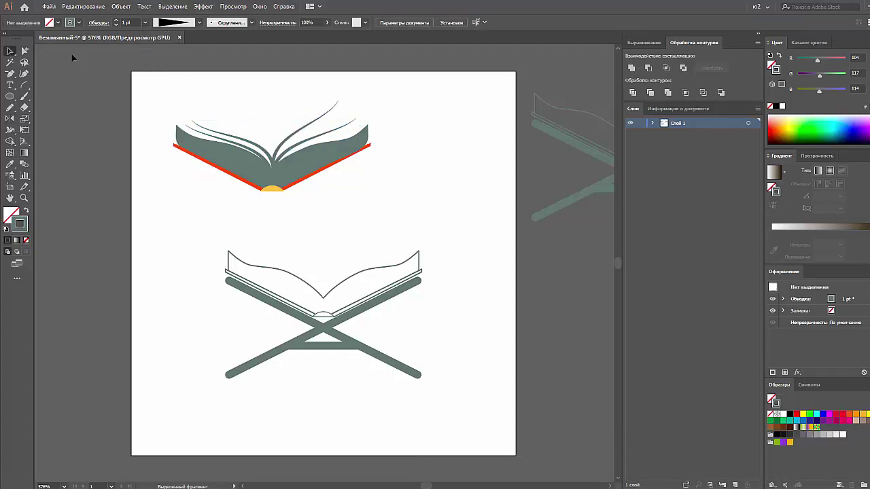
click(279, 134)
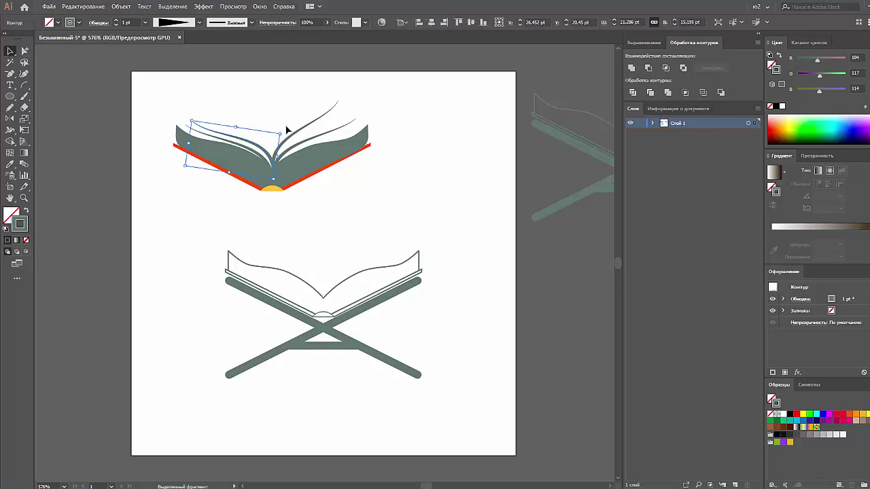
drag(285, 131, 260, 152)
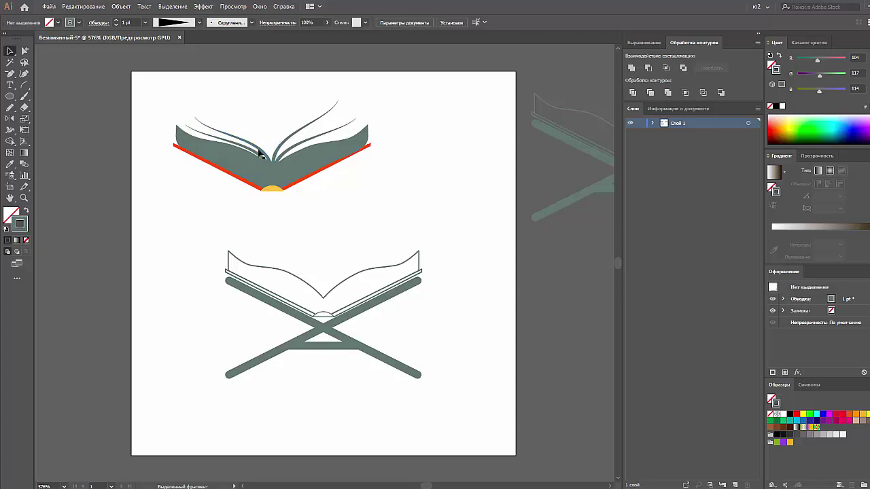
click(264, 159)
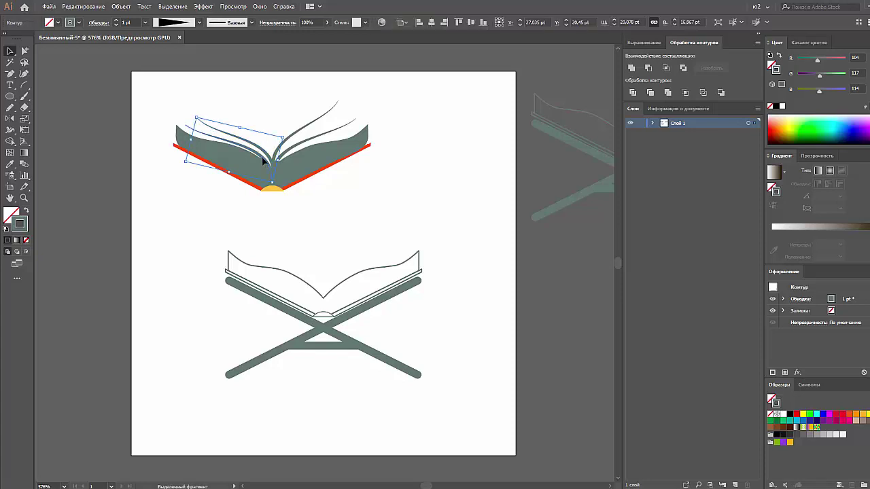
click(262, 133)
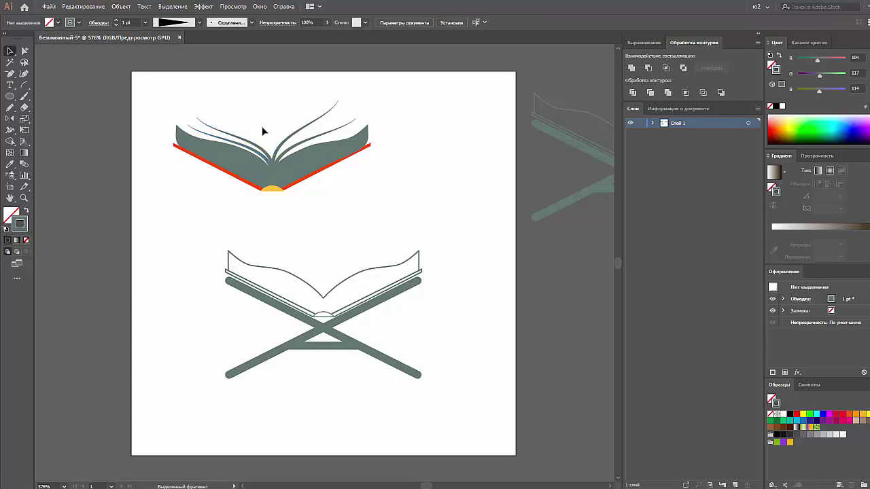
- Nudge the grey page shape's top-right corner and pull the right page line's top end down-left
click(215, 156)
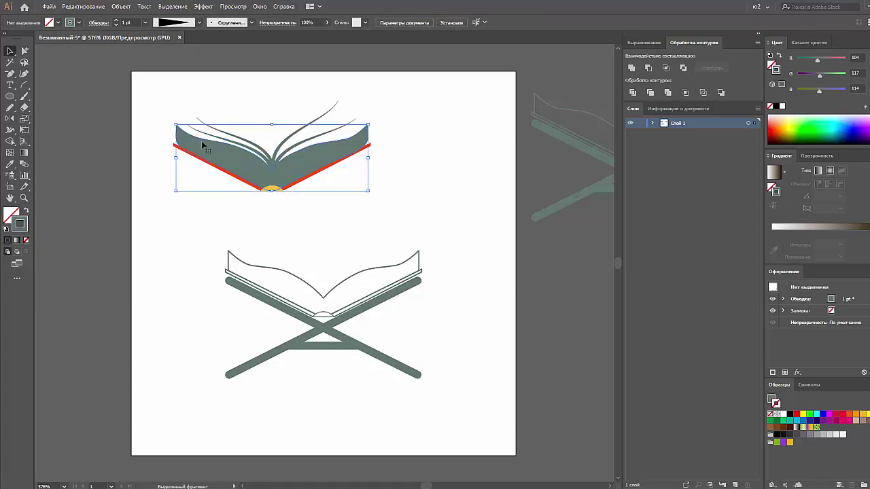
click(176, 127)
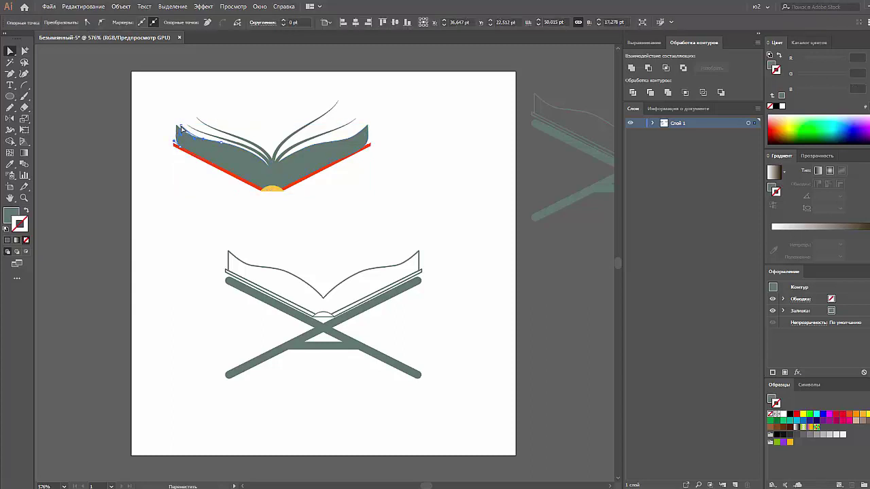
click(181, 130)
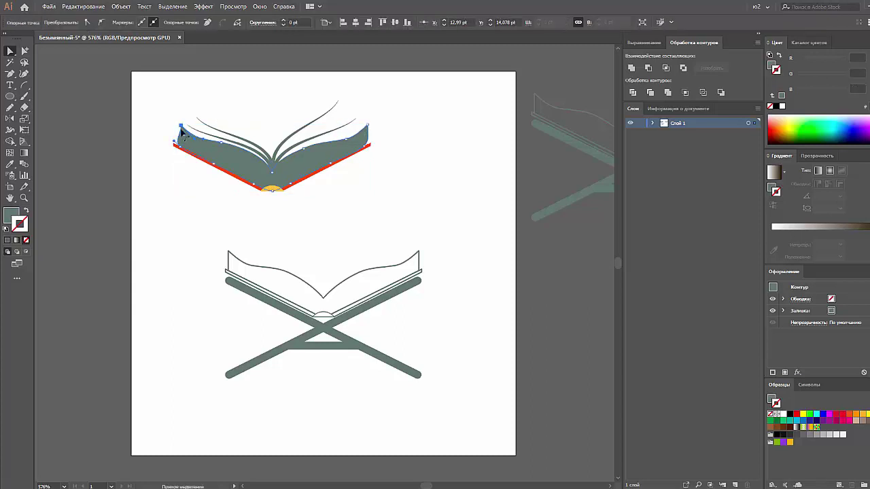
click(366, 130)
click(364, 129)
click(335, 109)
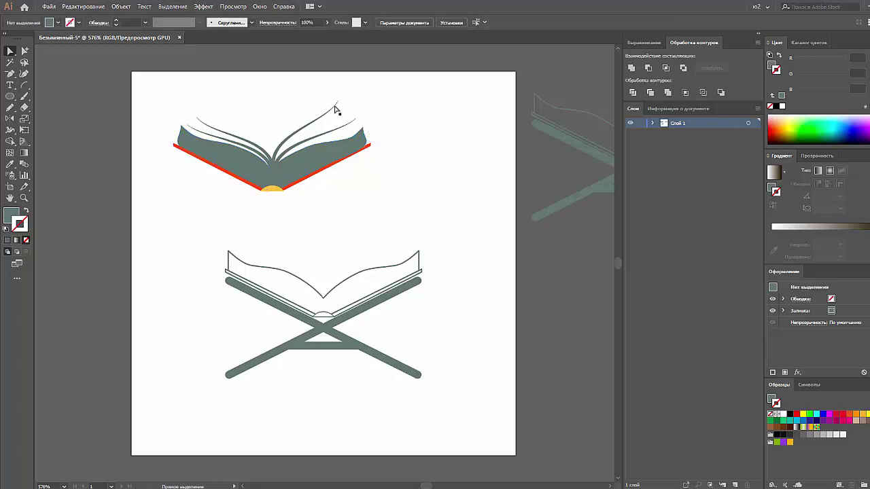
drag(338, 107, 327, 113)
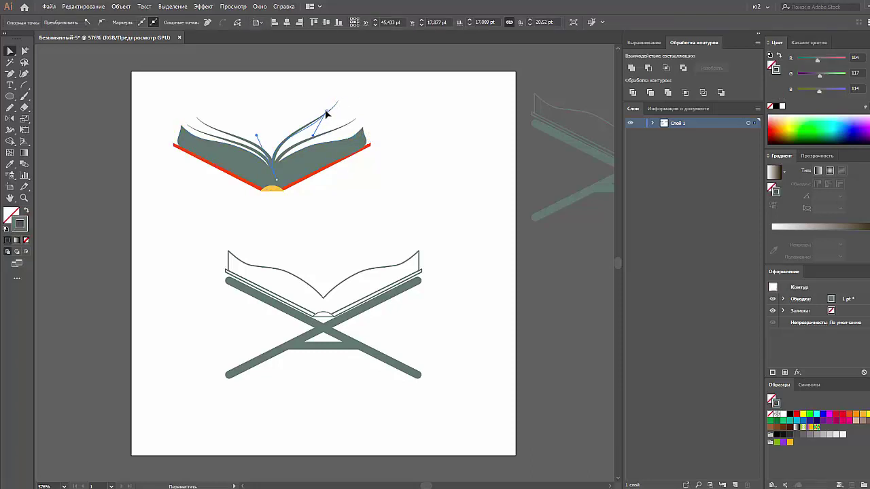
click(354, 110)
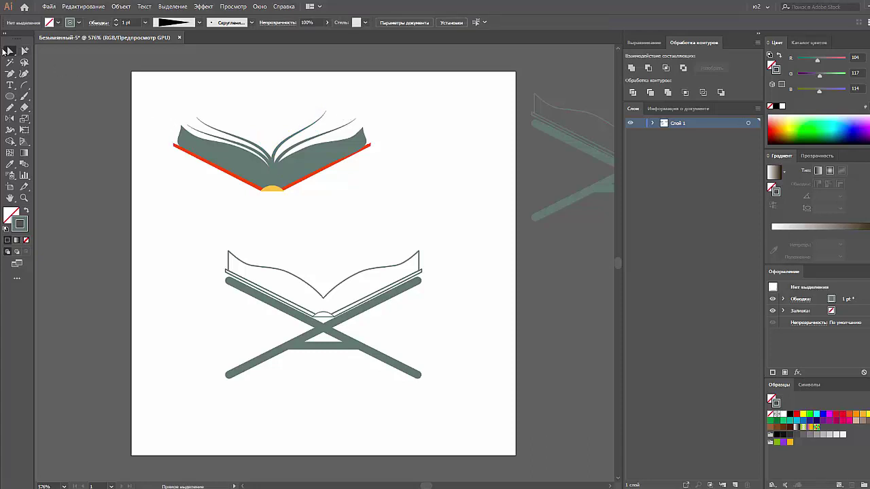
- Delete the outlined lower book
click(327, 319)
drag(325, 276, 311, 301)
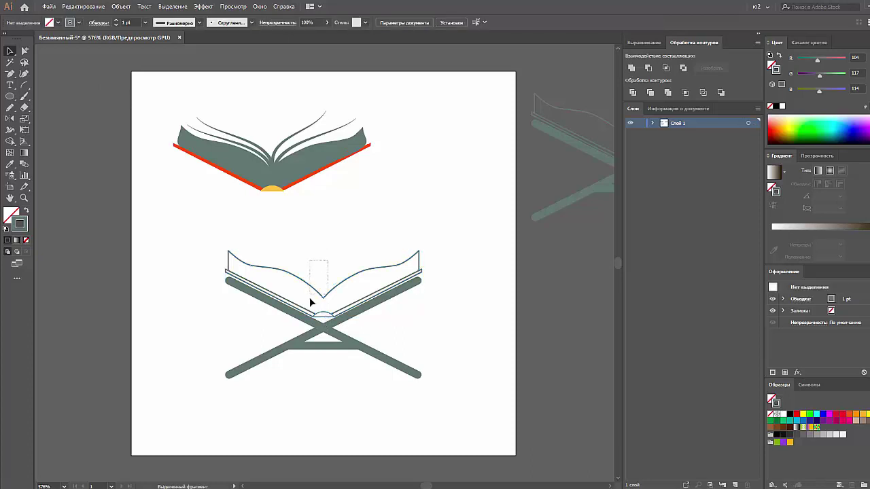
key(Delete)
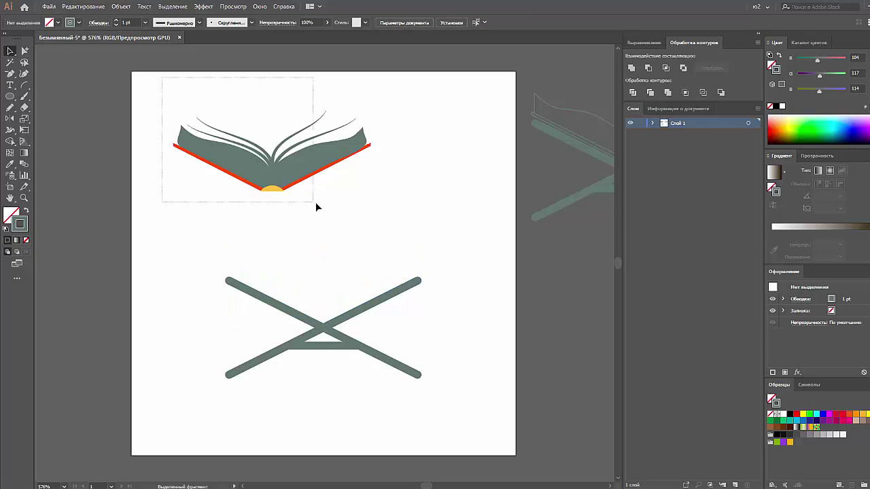
- Centre the finished book horizontally over the stand and lower it to rest on the stand
mouse_move(161, 81)
mouse_down()
mouse_move(317, 203)
mouse_move(363, 256)
mouse_up()
shift+click(228, 373)
click(432, 22)
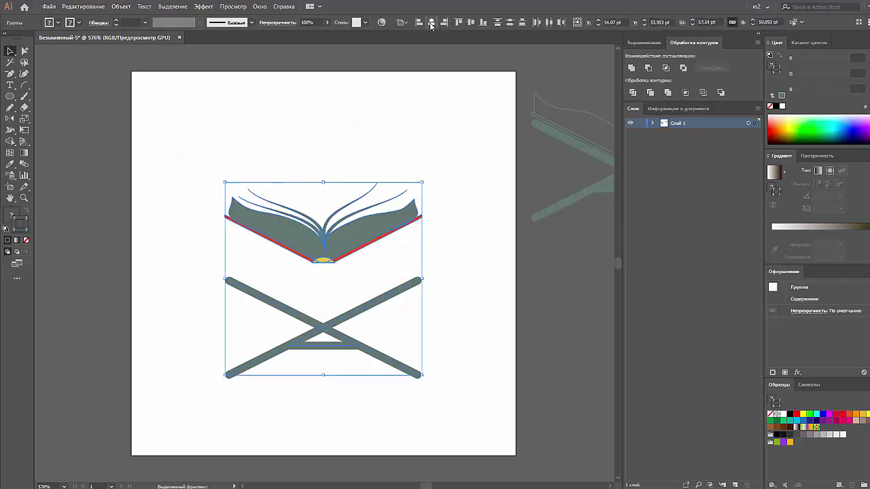
click(373, 120)
drag(331, 286, 333, 310)
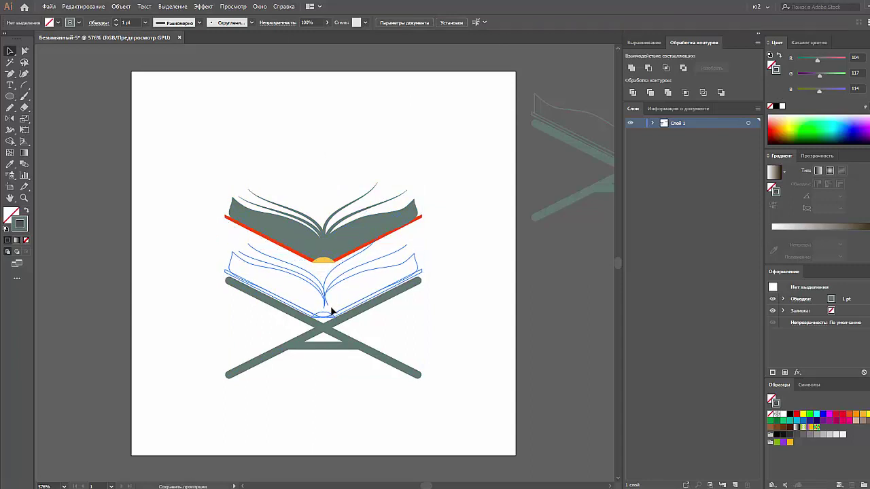
drag(331, 311, 332, 311)
click(404, 335)
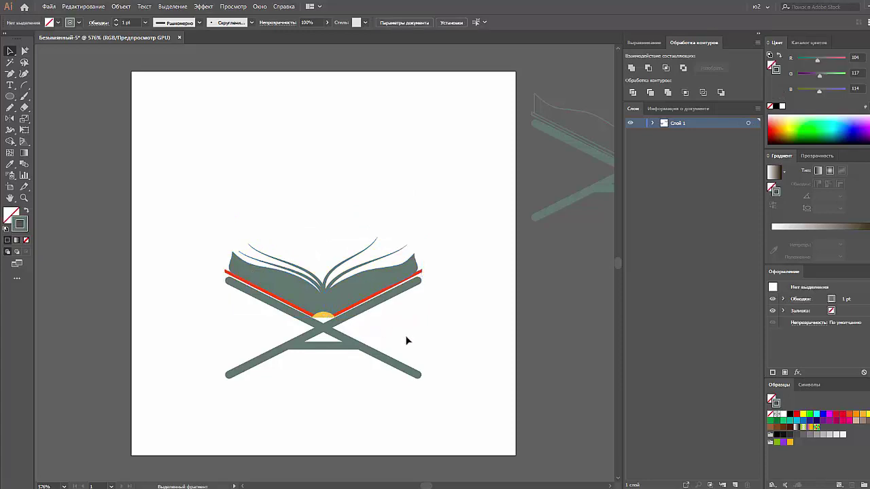
- Inspect the red cover paths in isolation mode, then exit and select the whole book-and-stand group
right_click(363, 305)
click(384, 365)
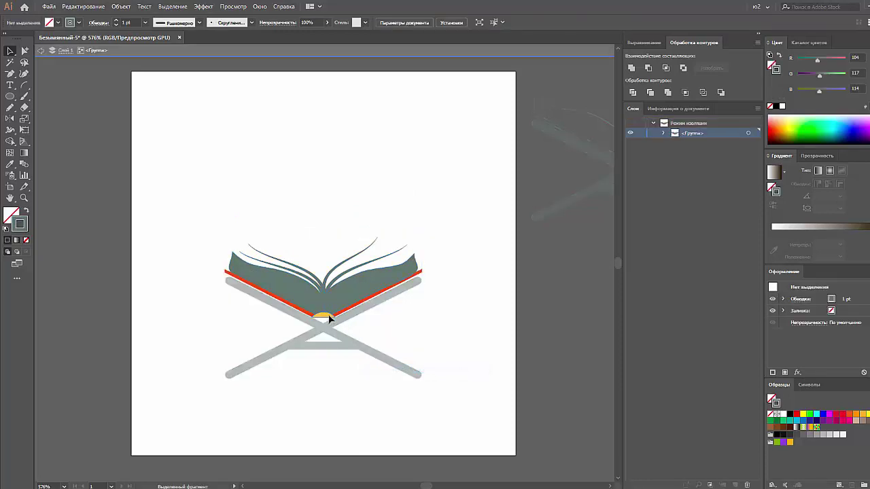
click(329, 318)
click(342, 315)
shift+click(301, 313)
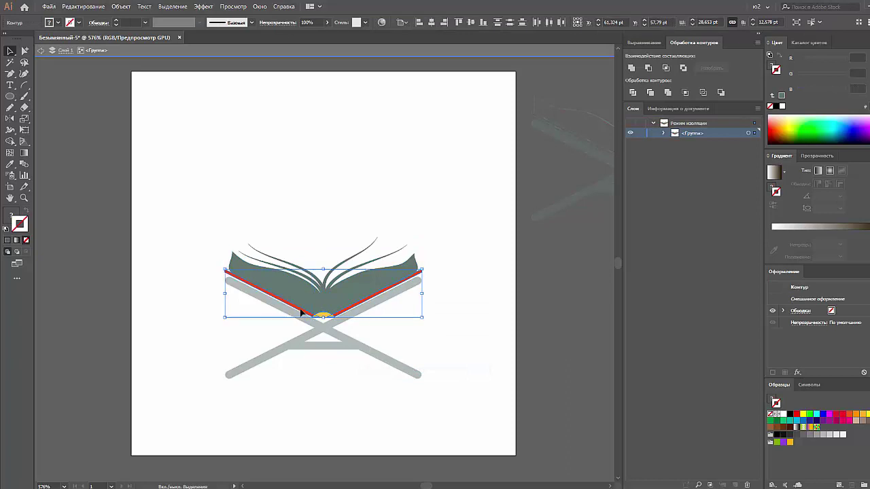
click(301, 313)
double_click(387, 223)
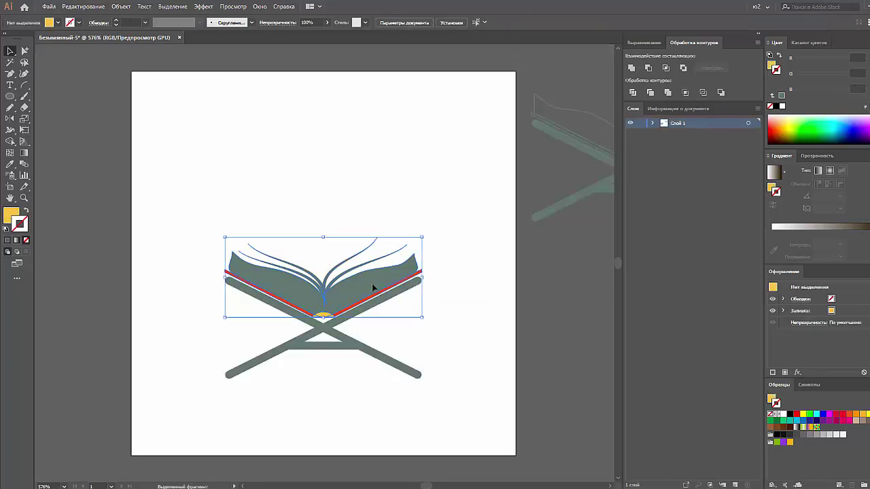
click(391, 326)
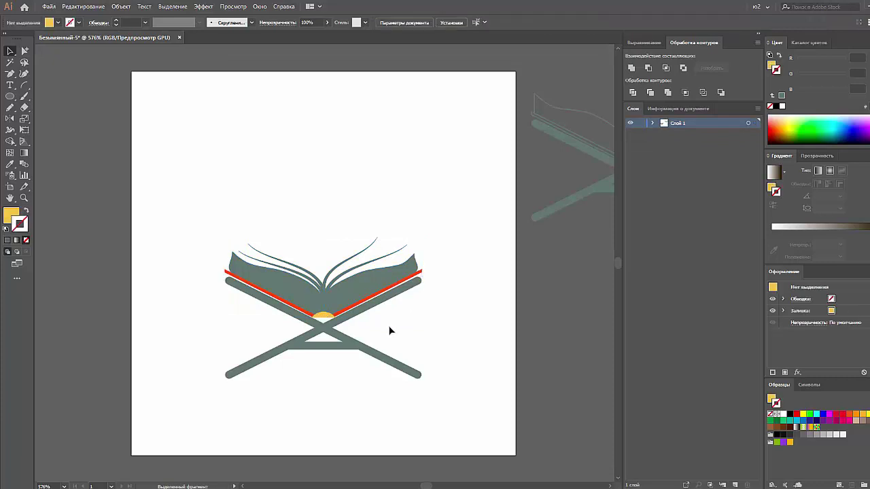
click(326, 317)
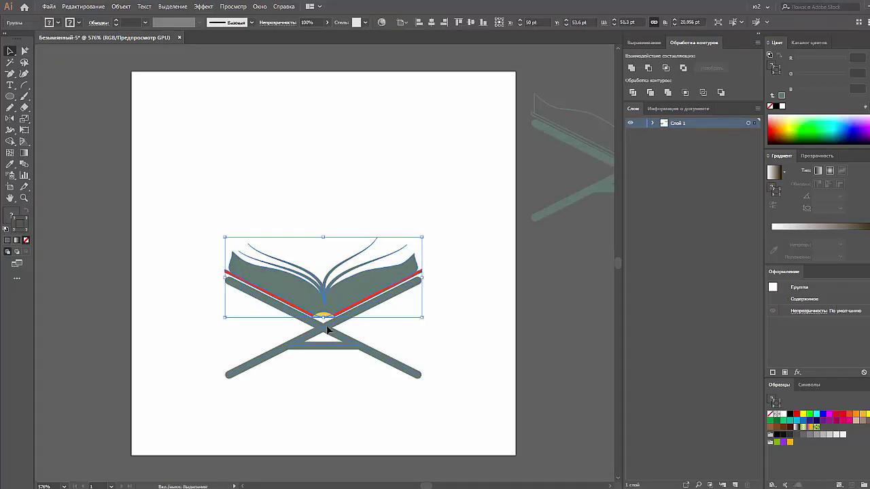
- Apply Extrude & Bevel with Off-Axis Front and 50 pt extrude depth, previewed, to the group
click(198, 6)
mouse_move(237, 98)
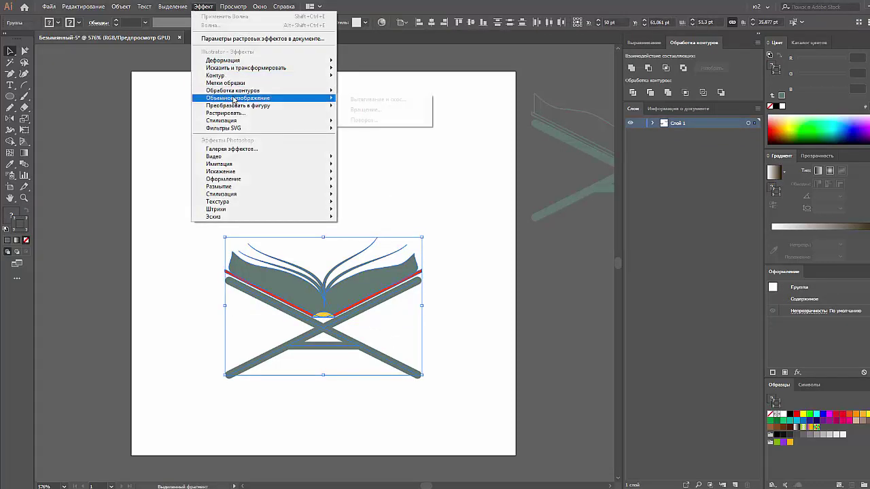
click(375, 103)
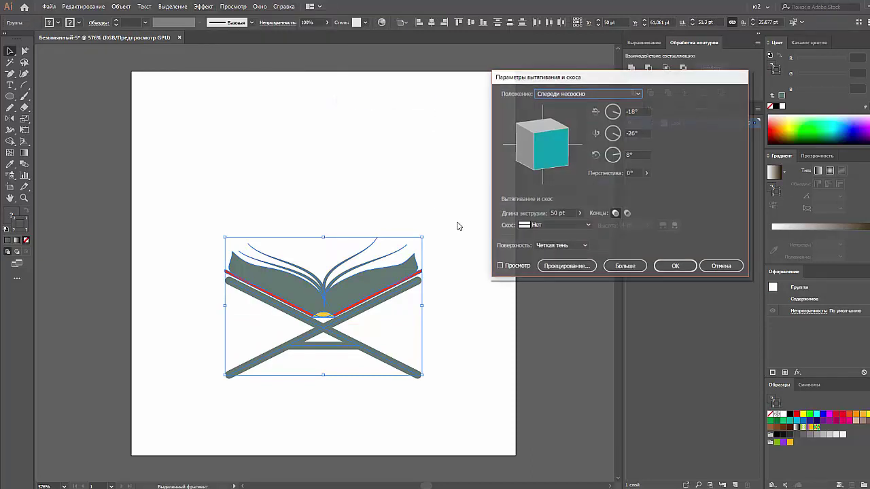
click(500, 266)
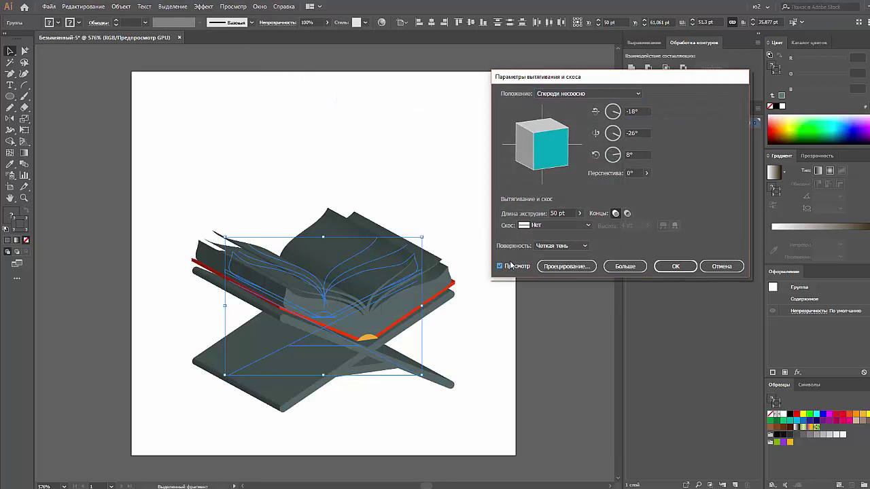
click(680, 267)
- Place a duplicate of the 3D book beside the artboard
click(553, 327)
key(ctrl+minus)
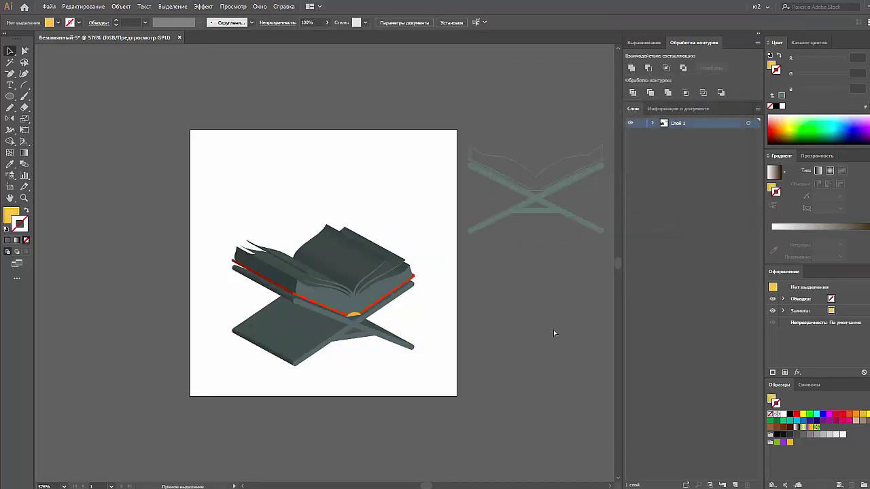
key(ctrl+minus)
mouse_move(408, 358)
mouse_down()
mouse_move(307, 278)
mouse_move(486, 299)
mouse_up()
click(405, 313)
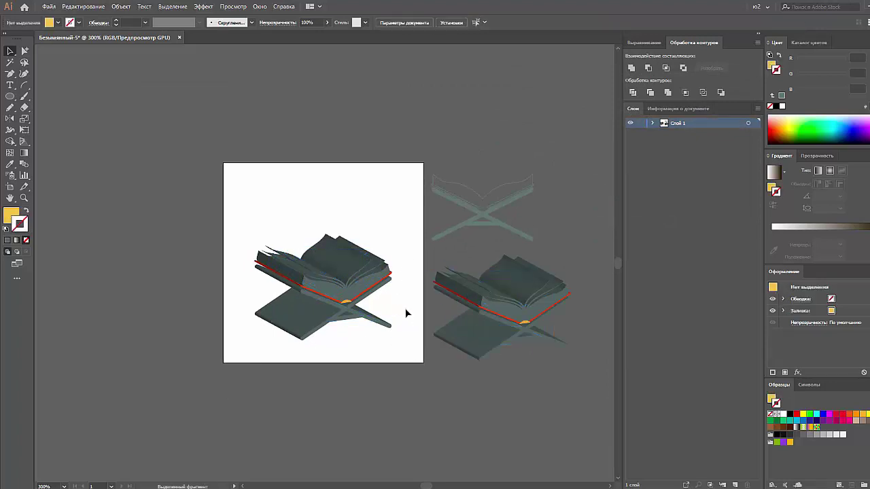
key(ctrl+plus)
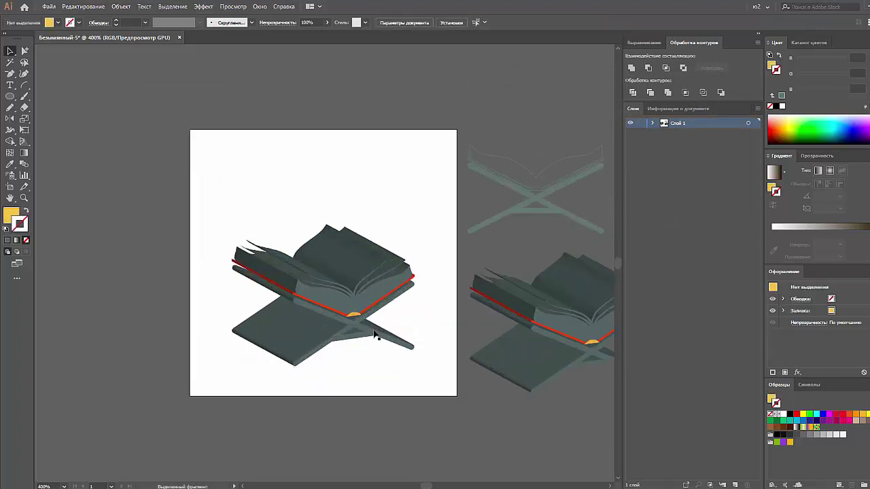
- Recolour the stand legs to about 71% black in Grayscale mode
click(375, 329)
click(865, 42)
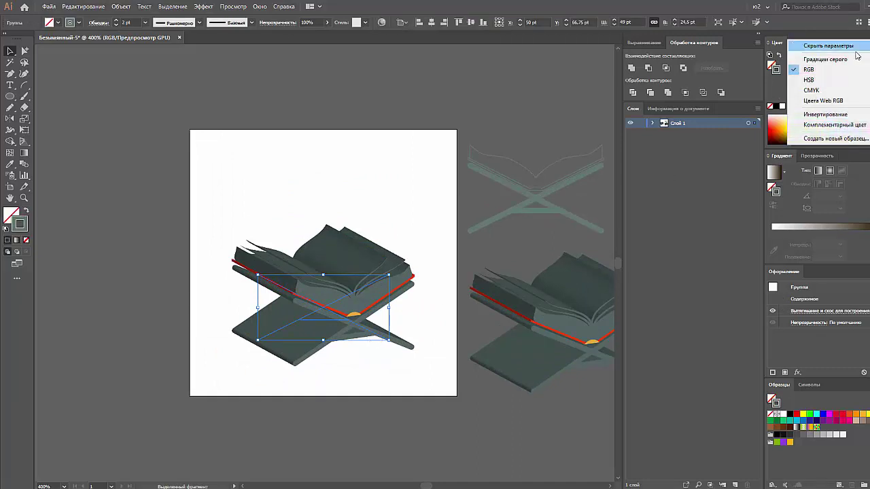
click(811, 55)
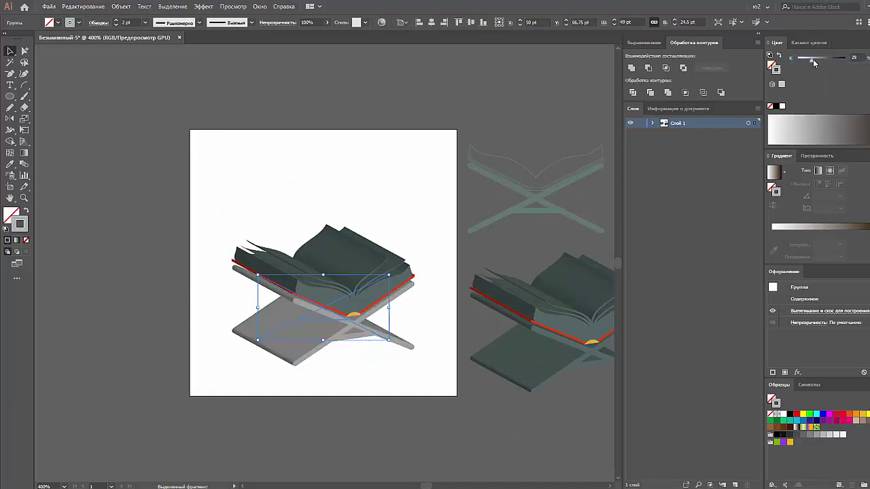
drag(812, 59, 831, 60)
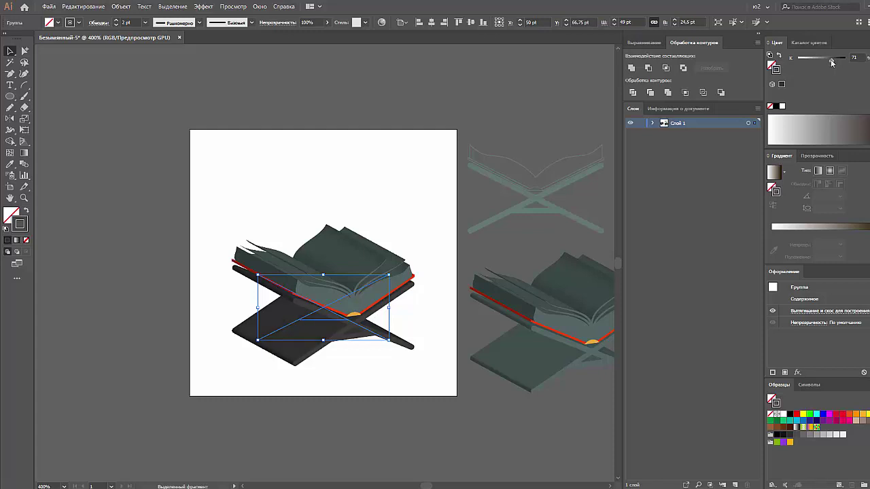
click(428, 275)
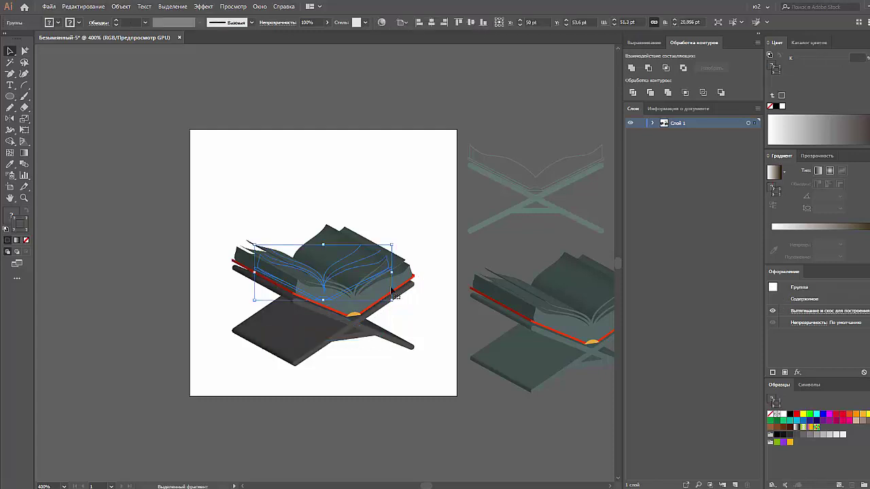
- Select the book's red edge path with the Magic Wand, then select the copy's page group
click(287, 186)
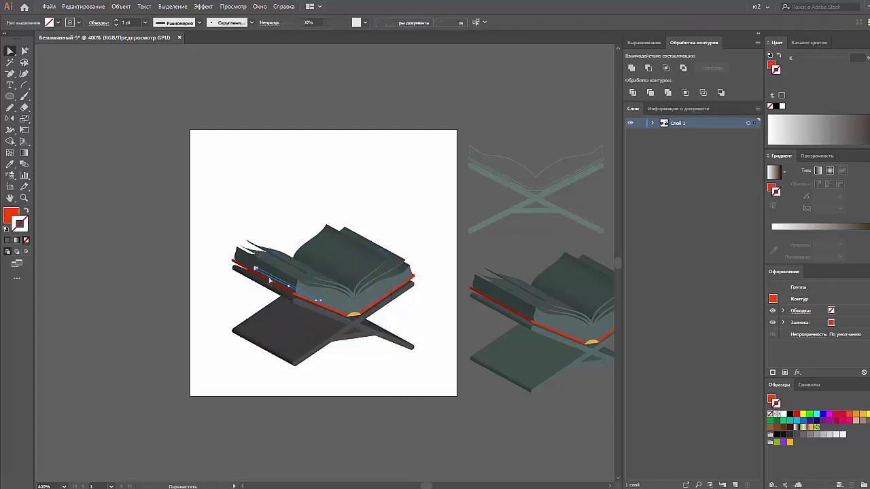
click(270, 280)
click(772, 68)
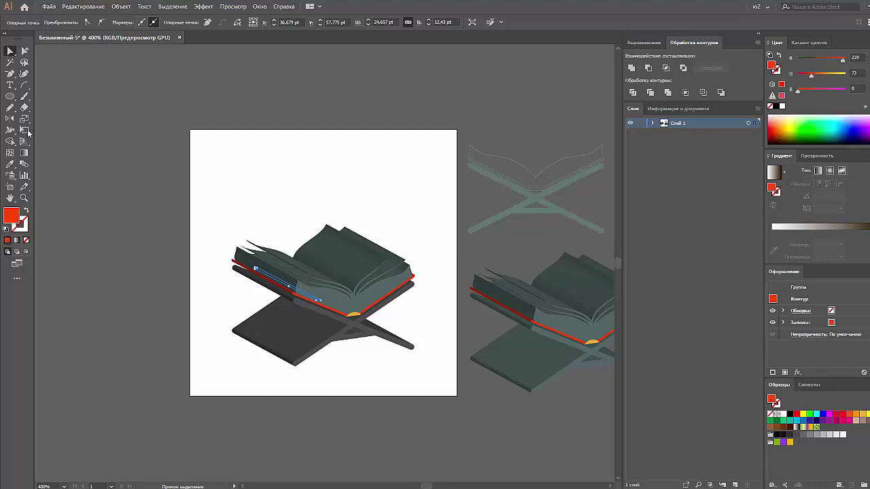
click(10, 62)
click(311, 297)
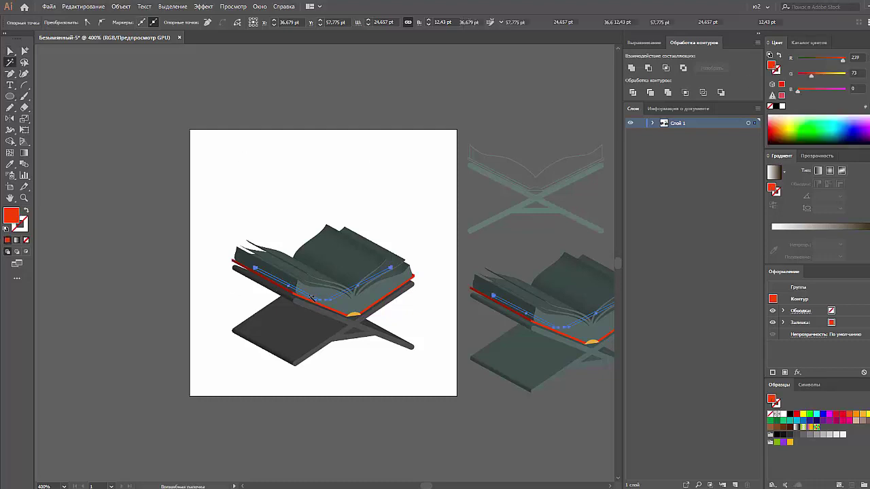
click(10, 51)
click(445, 398)
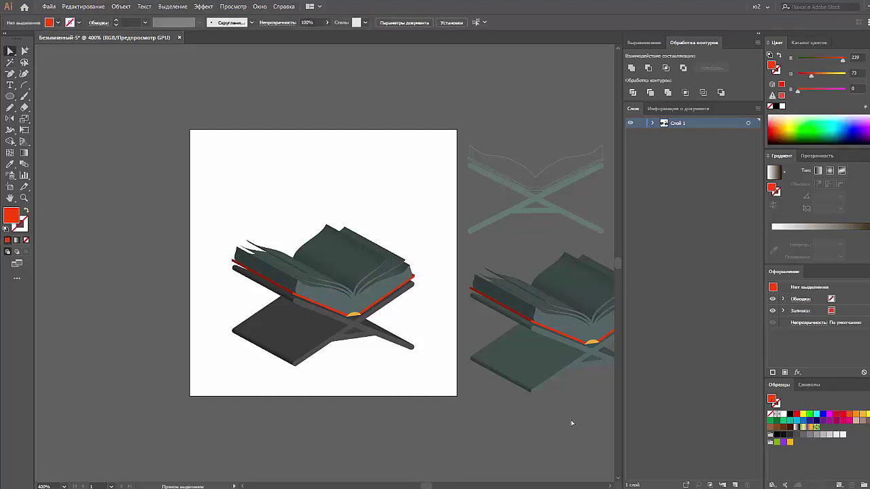
click(529, 275)
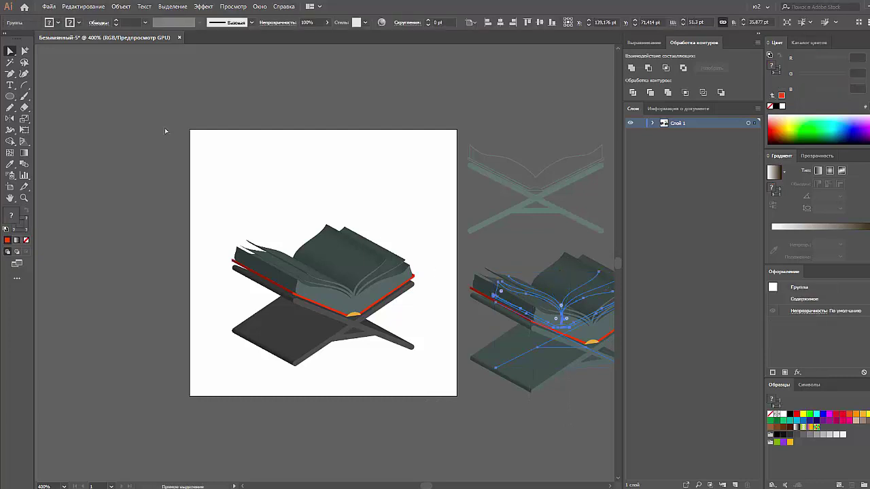
- Try selecting the extruded copy's pages and paths, then deselect the copy
click(174, 144)
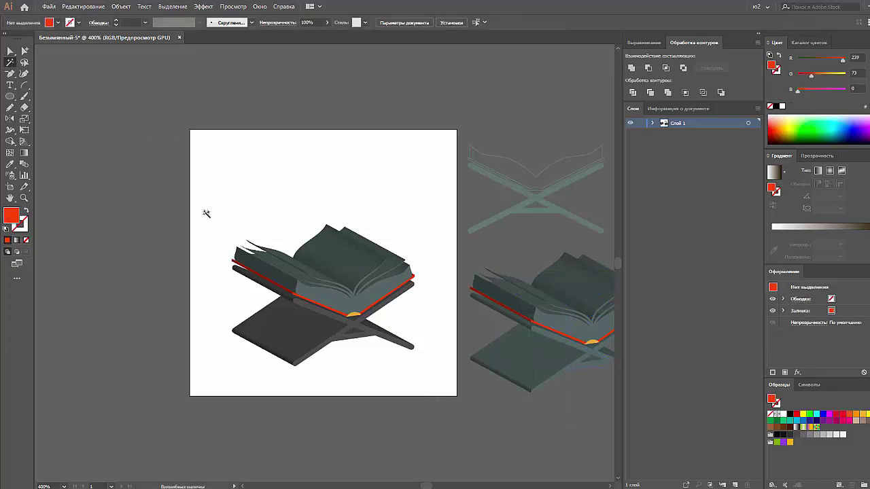
click(10, 61)
click(206, 231)
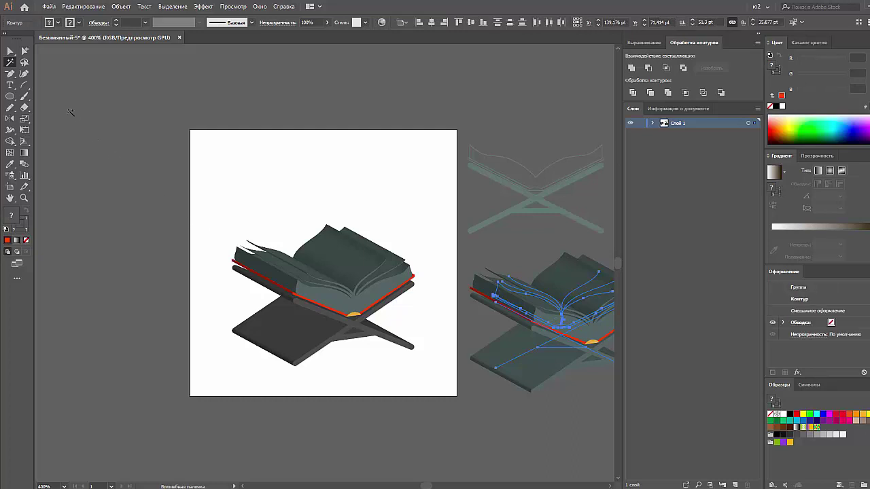
click(10, 51)
click(575, 398)
click(586, 362)
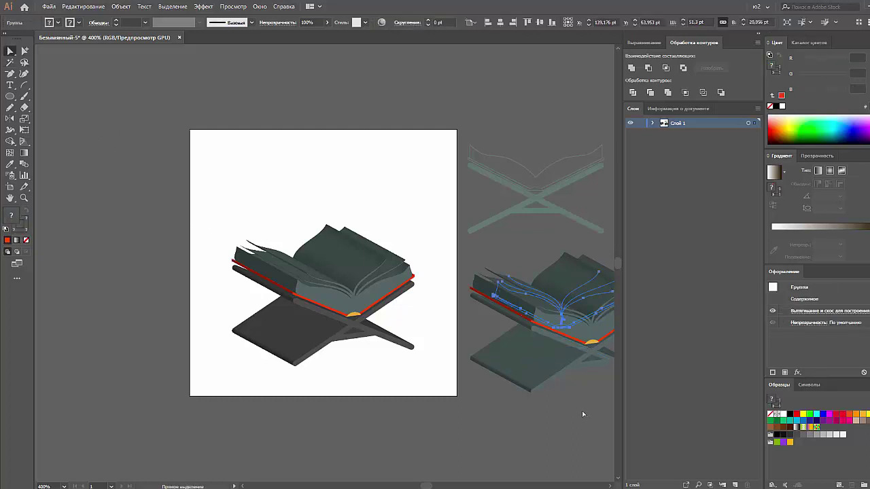
drag(581, 411, 546, 289)
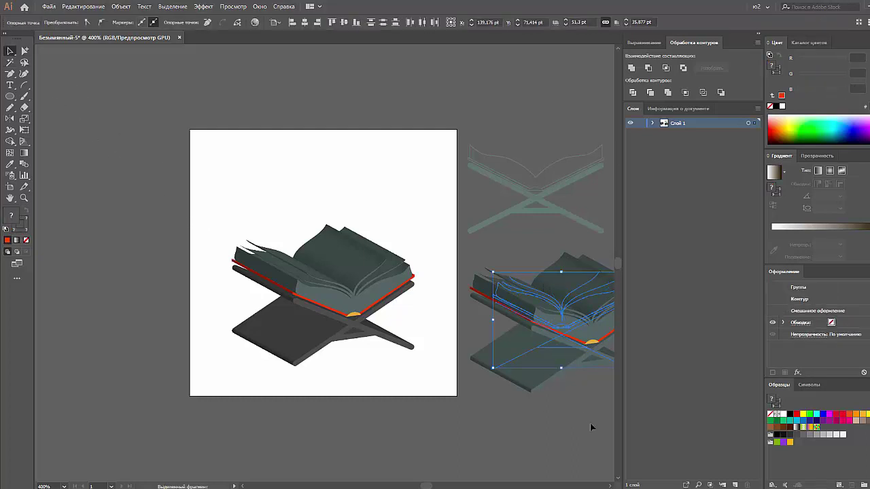
click(590, 423)
click(543, 273)
click(442, 265)
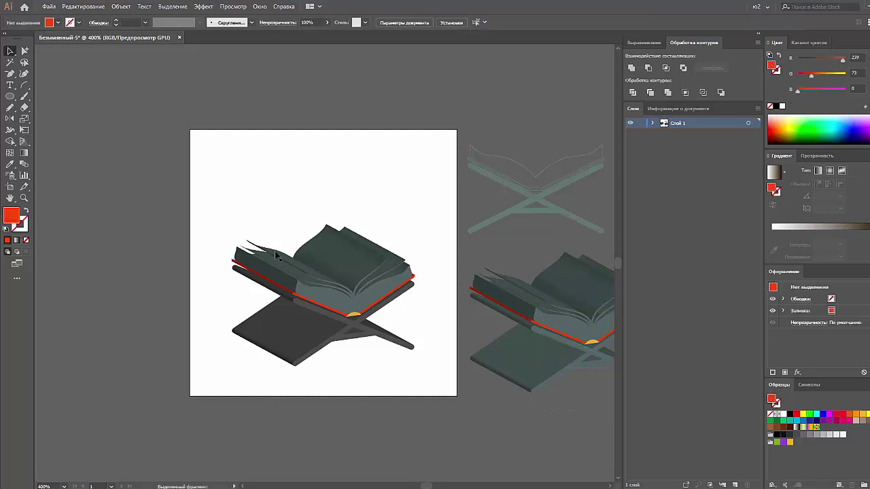
- Magic-Wand the red edge strip and set it to R 209, G 166, B 54
click(10, 62)
click(307, 297)
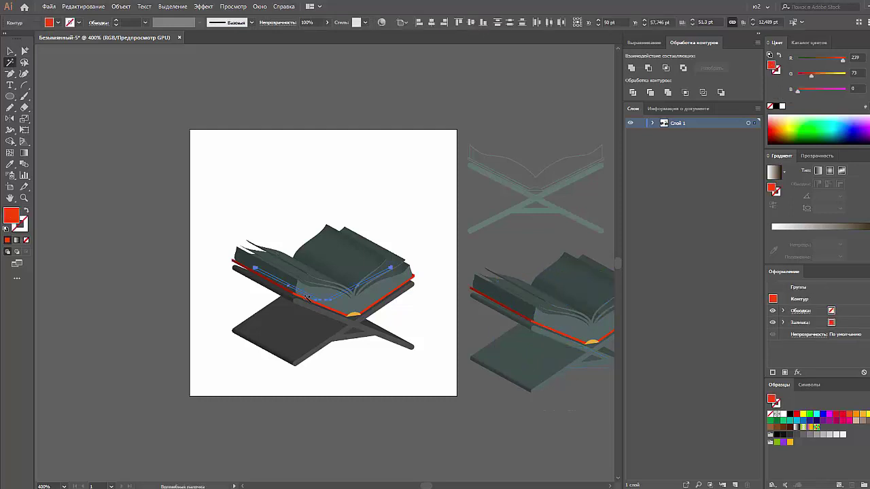
click(830, 75)
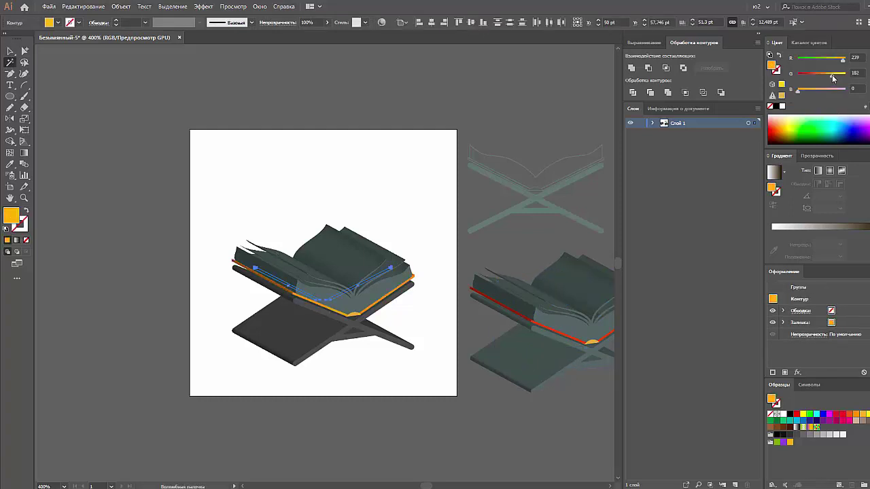
drag(830, 75, 807, 91)
drag(843, 59, 838, 60)
- Recolour the page block to cream R 255, G 242, B 216 via the Color spectrum
click(334, 283)
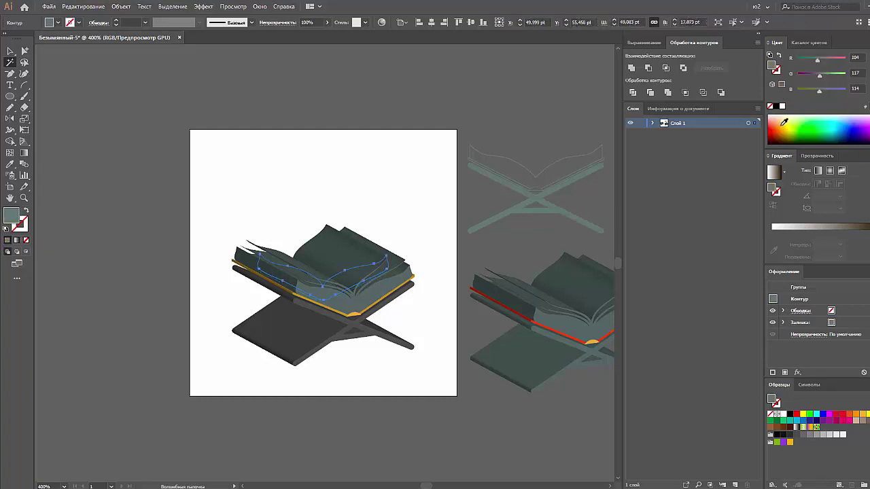
click(784, 123)
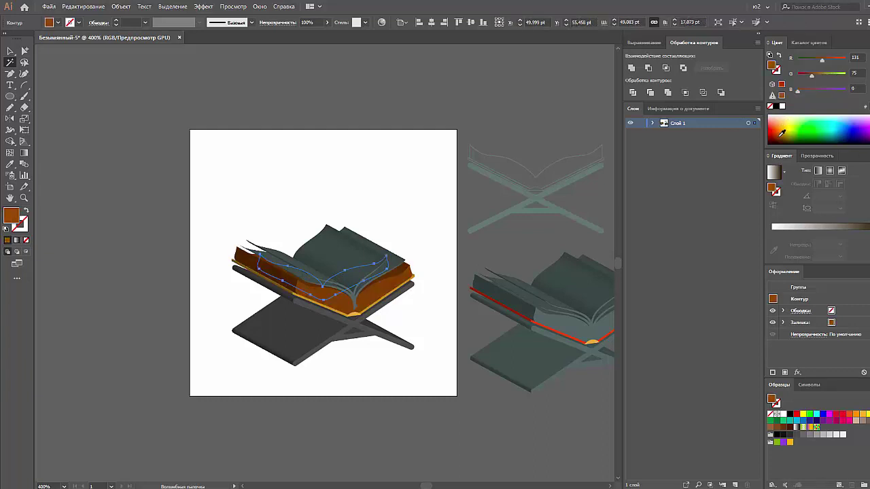
click(782, 116)
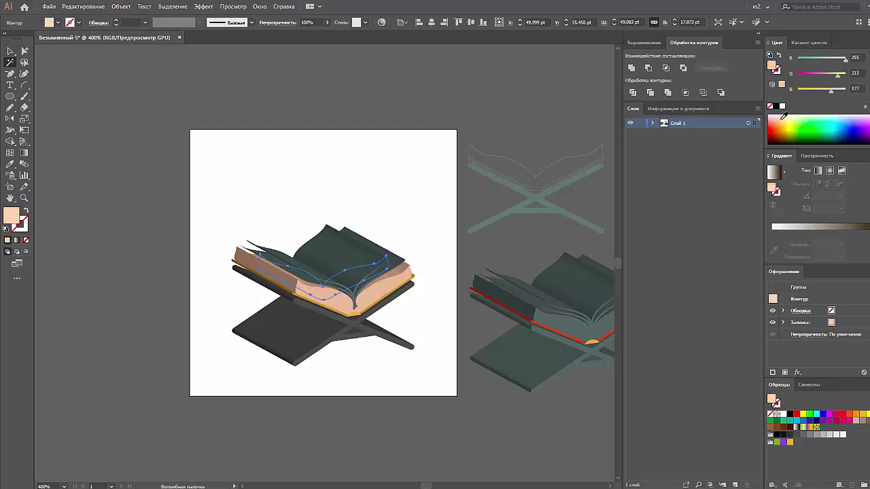
click(784, 115)
click(780, 113)
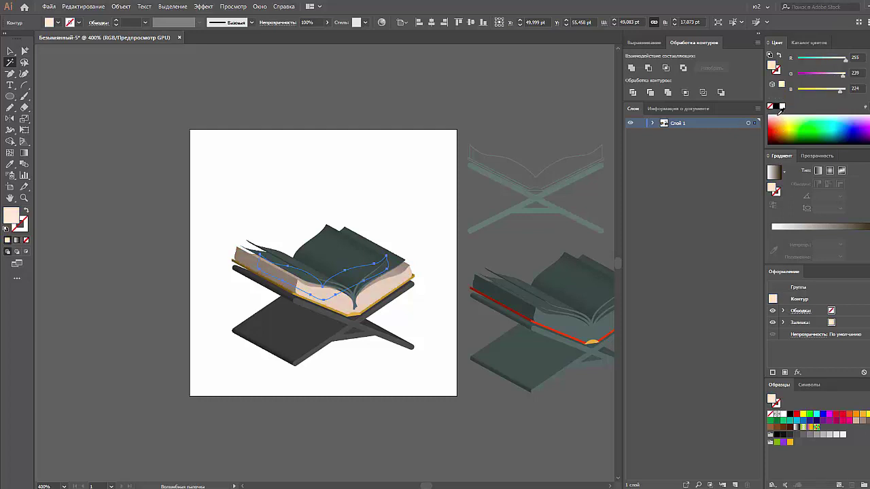
click(783, 113)
- Briefly pick the Scissors tool, then return to Selection and deselect the page block
click(10, 51)
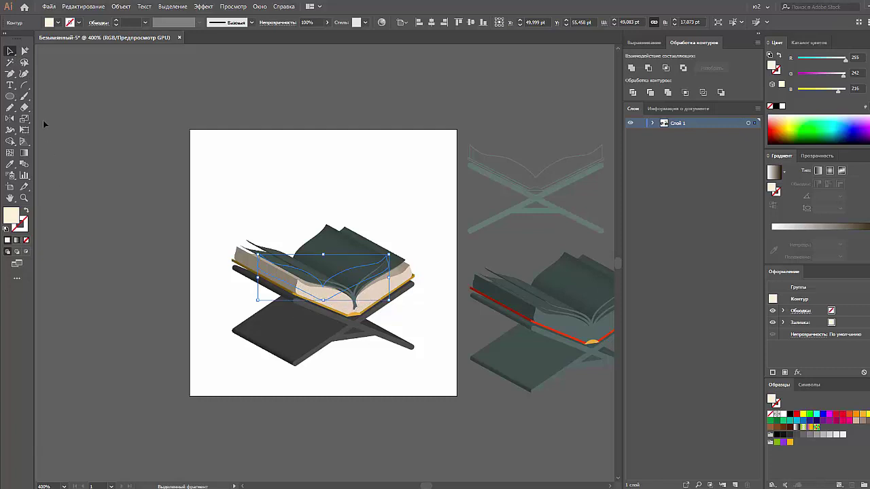
click(25, 111)
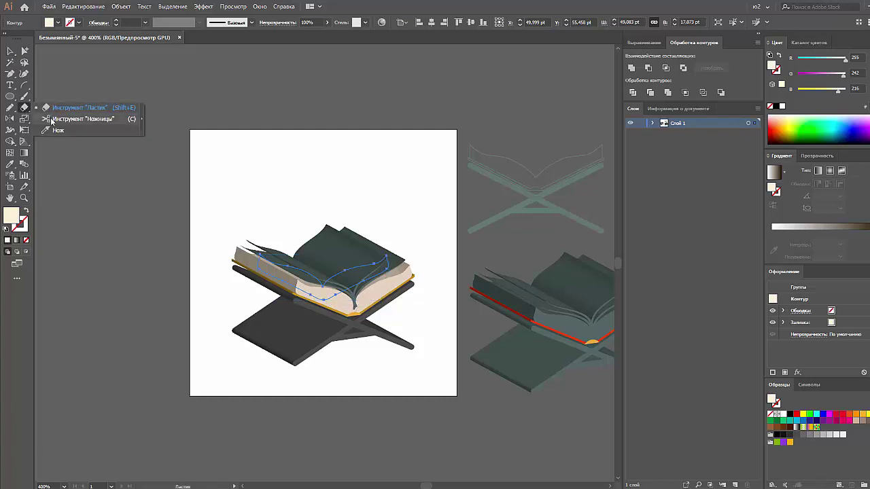
click(44, 118)
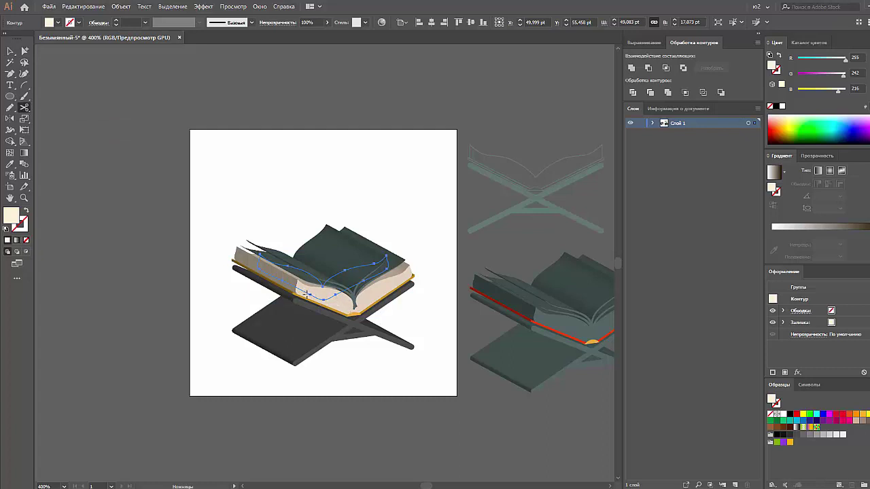
click(10, 51)
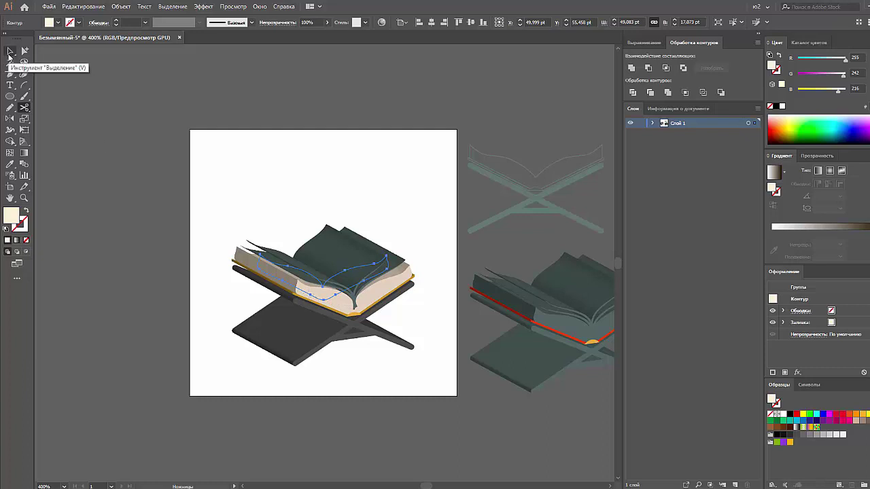
click(109, 253)
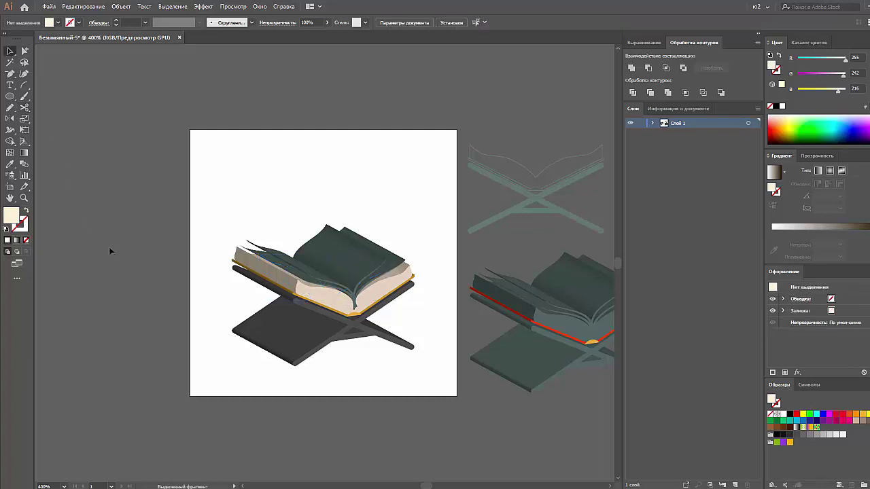
- Magic Wand-select the book's curved page lines by their shared colour
click(347, 286)
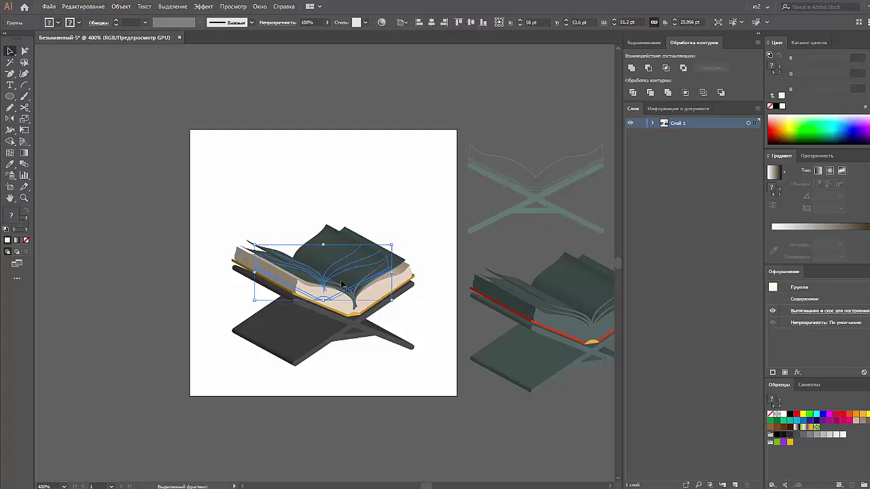
click(10, 62)
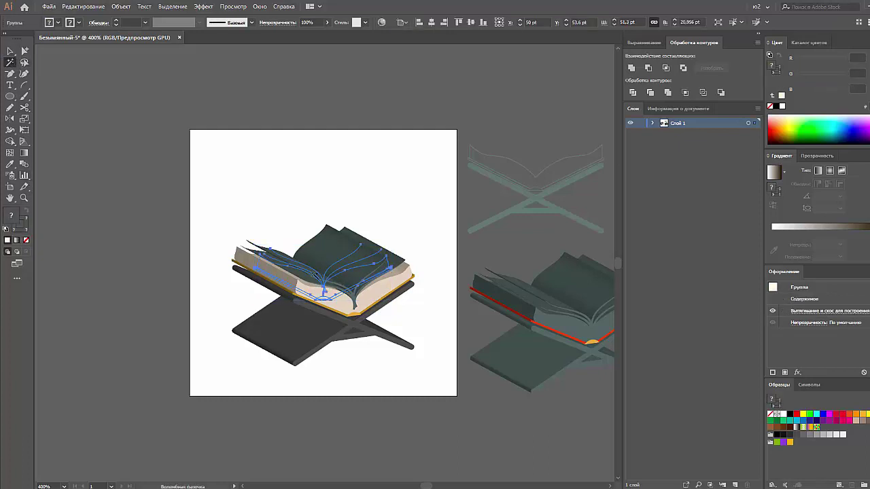
click(314, 277)
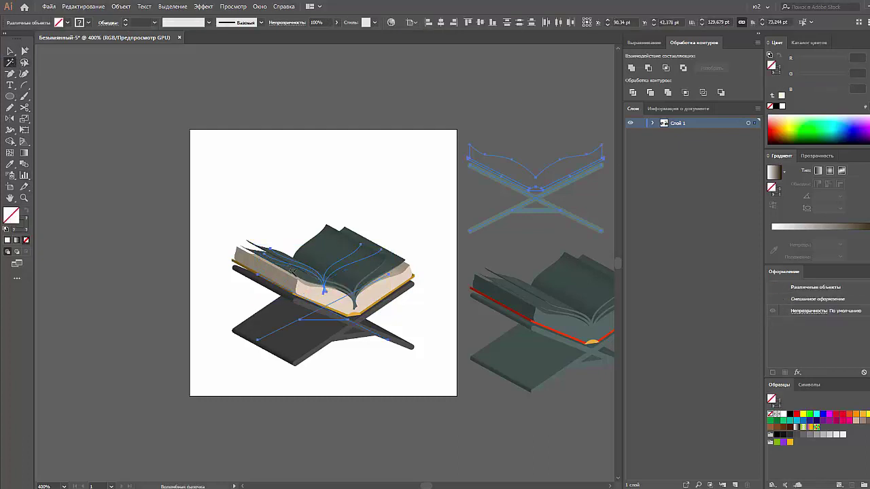
- Adjust the Magic Wand fill-colour tolerance and reselect all similarly coloured page lines
double_click(10, 62)
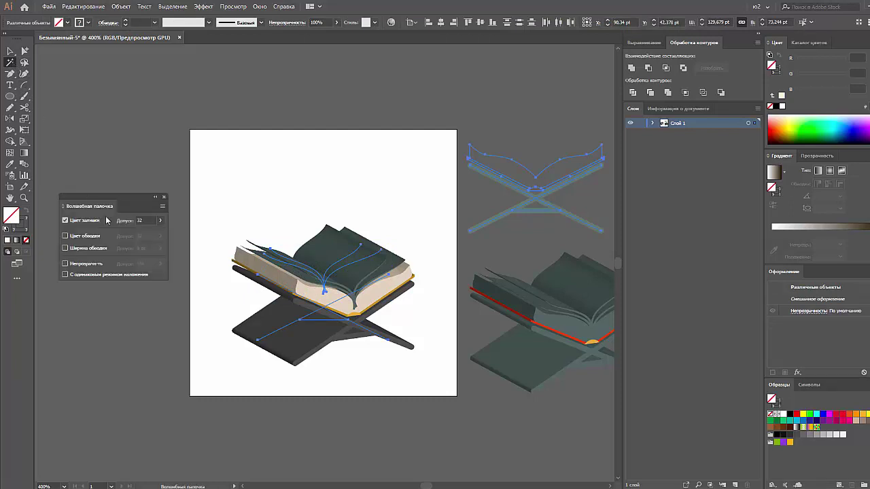
click(148, 219)
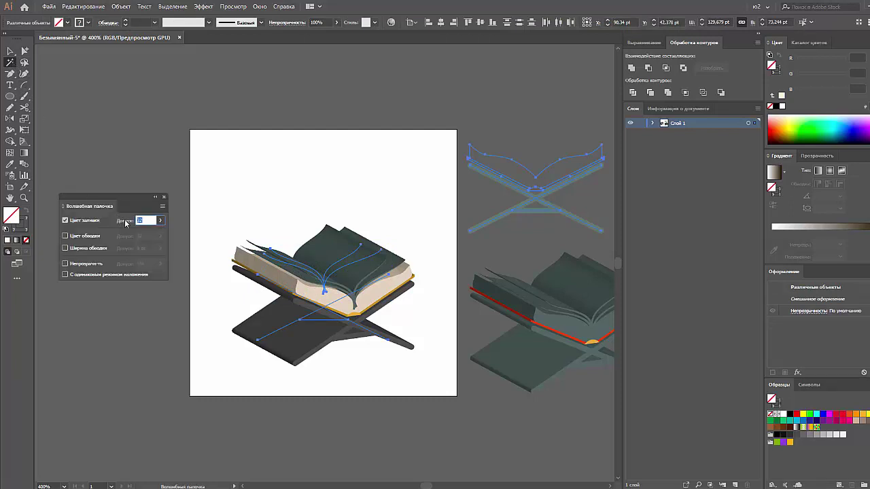
click(163, 197)
key(ctrl+shift+a)
click(336, 289)
key(ctrl+shift+a)
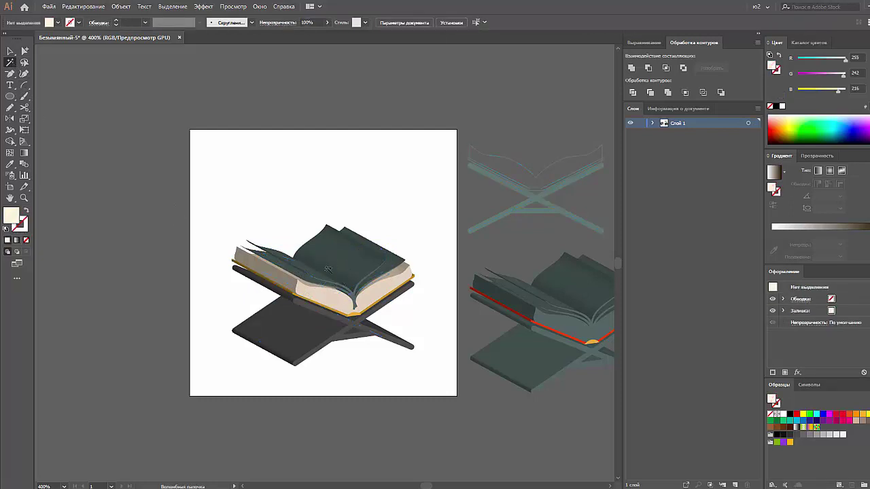
click(321, 280)
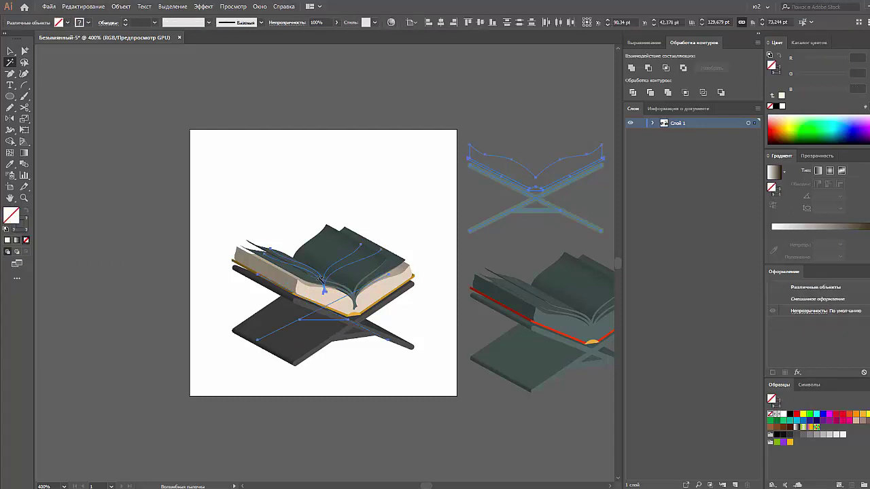
- Check the book-stand group, then Magic Wand-select all the curved page lines again
key(v)
key(ctrl+shift+a)
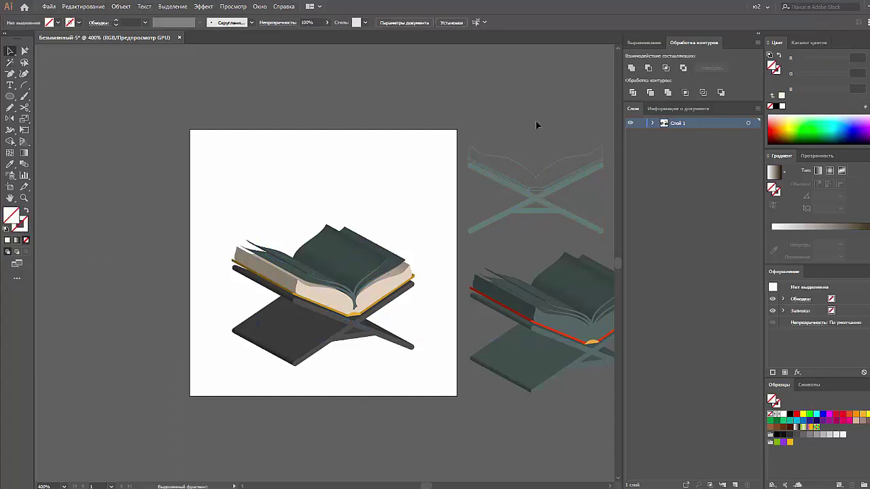
click(577, 229)
click(362, 325)
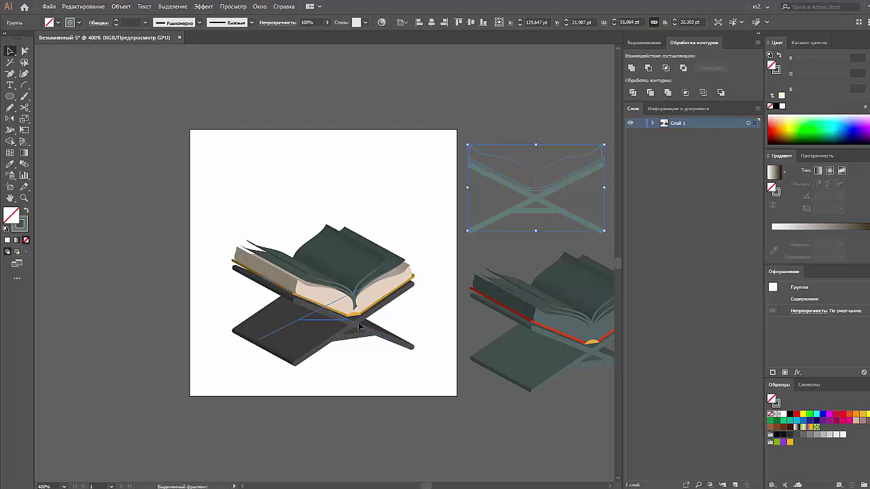
click(87, 111)
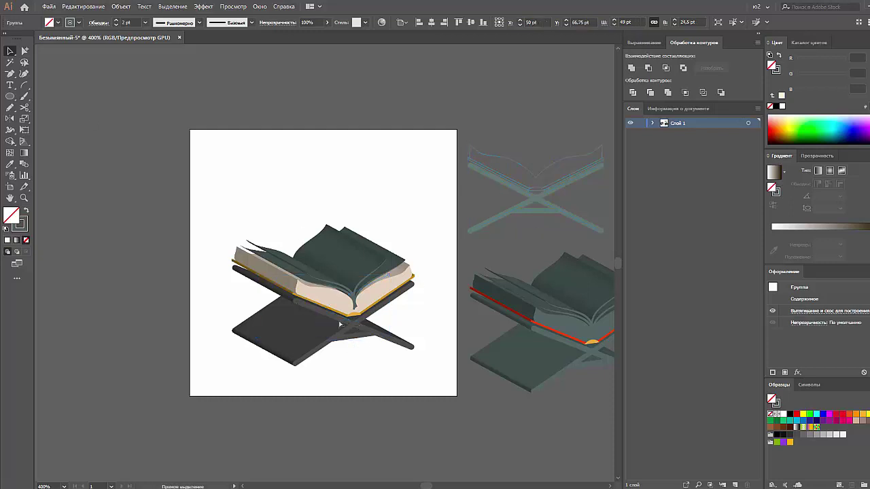
click(9, 62)
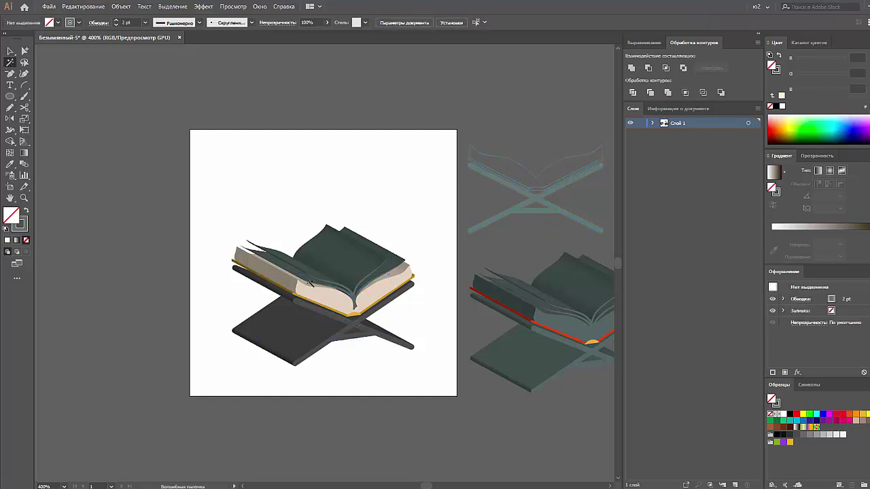
click(321, 284)
- Sample the cream page colour onto the page lines and swap it to their stroke
key(i)
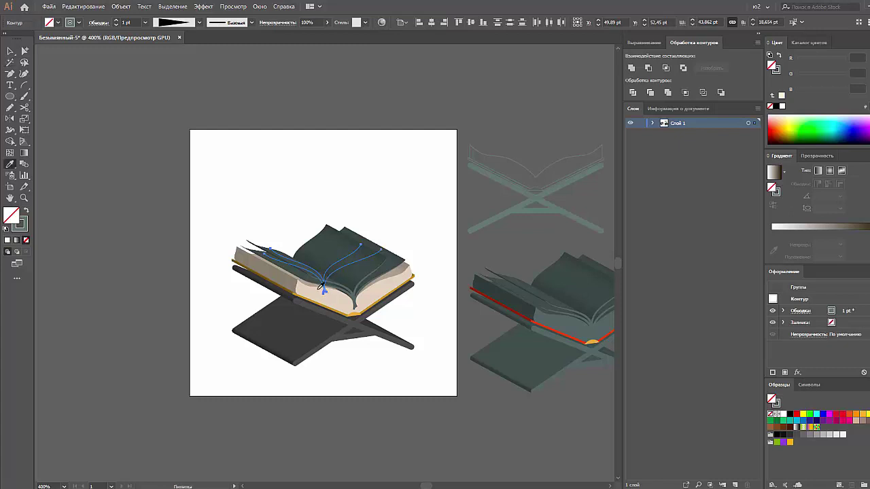
click(317, 289)
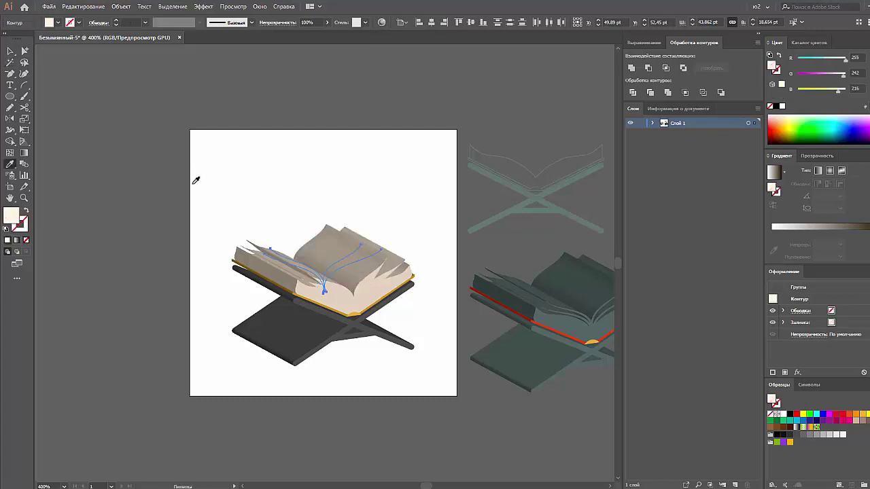
click(26, 211)
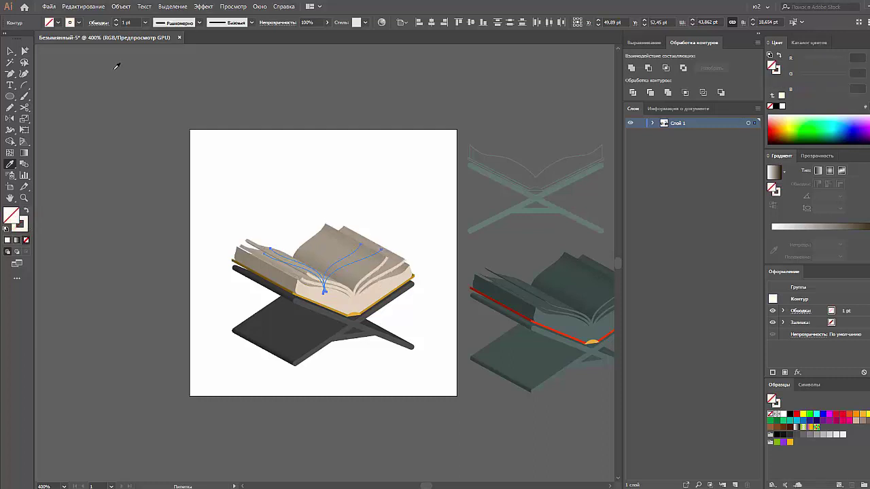
- Give the page-line strokes a tapered width profile and deselect them
click(199, 22)
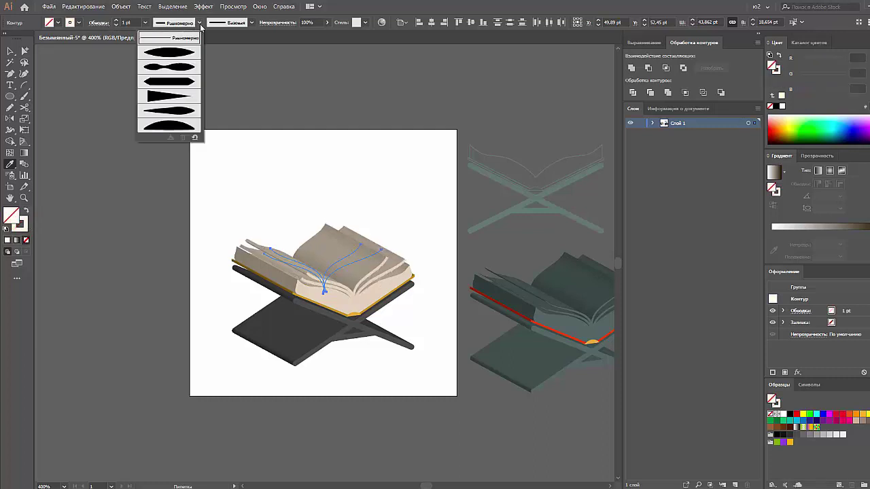
click(171, 92)
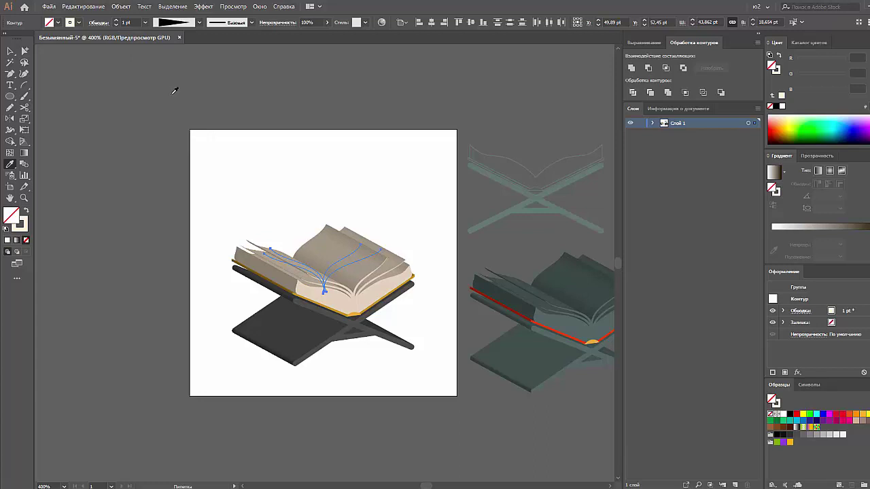
click(10, 51)
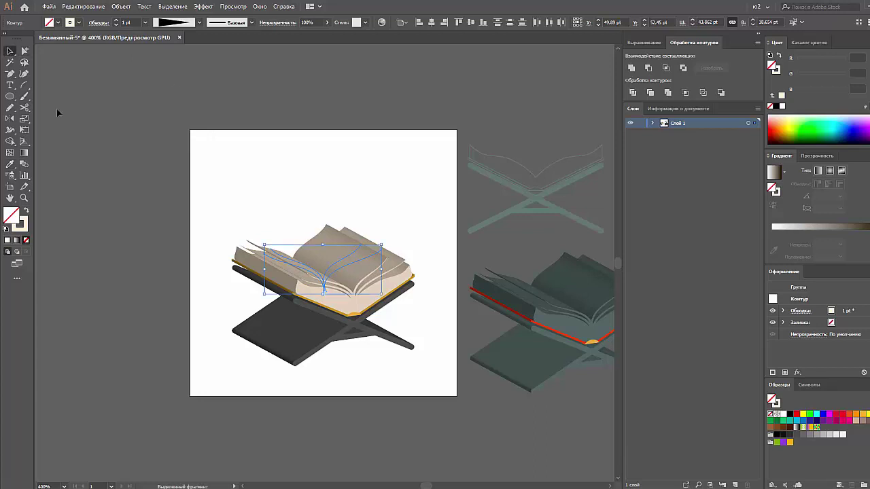
click(140, 155)
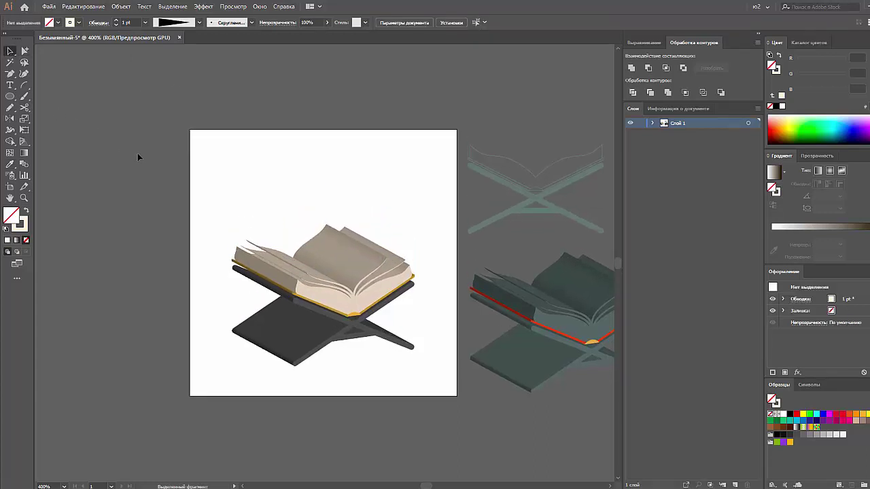